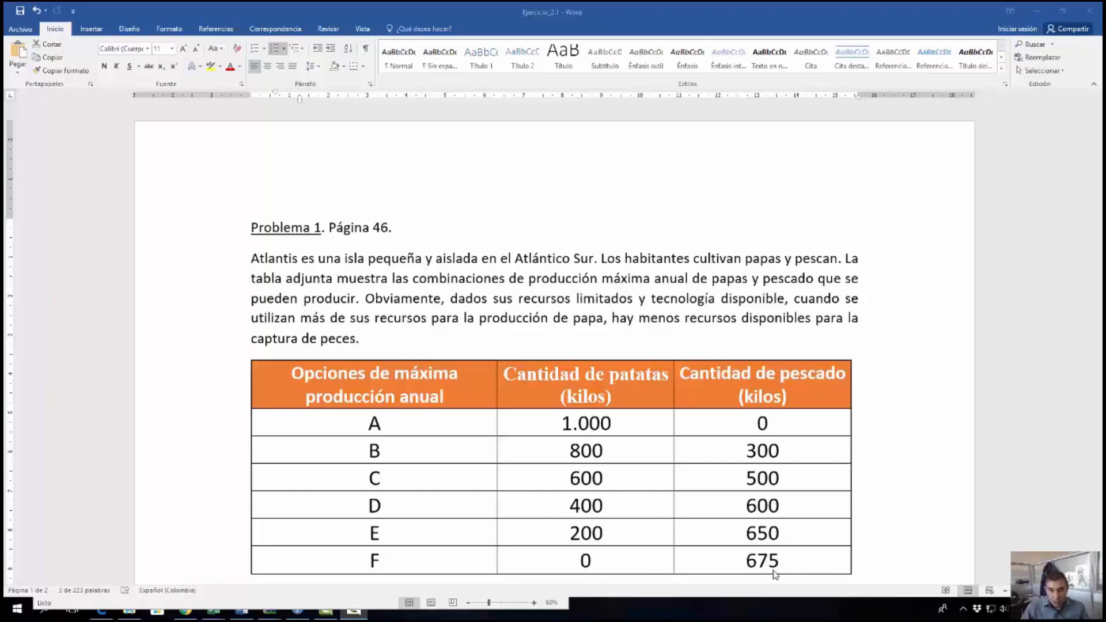
# Review the Atlantis production table and its questions in the Word document, and switch to the Ejercicio_2.1 workbook in Excel.
pyautogui.scroll(-2, 795, 540)
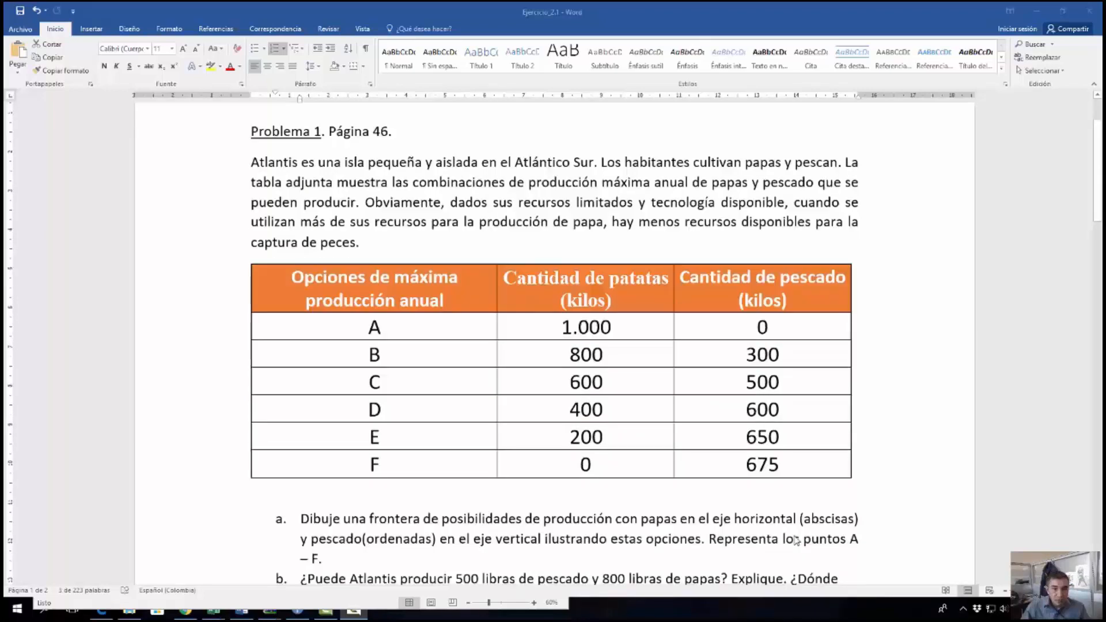
pyautogui.scroll(-3, 796, 539)
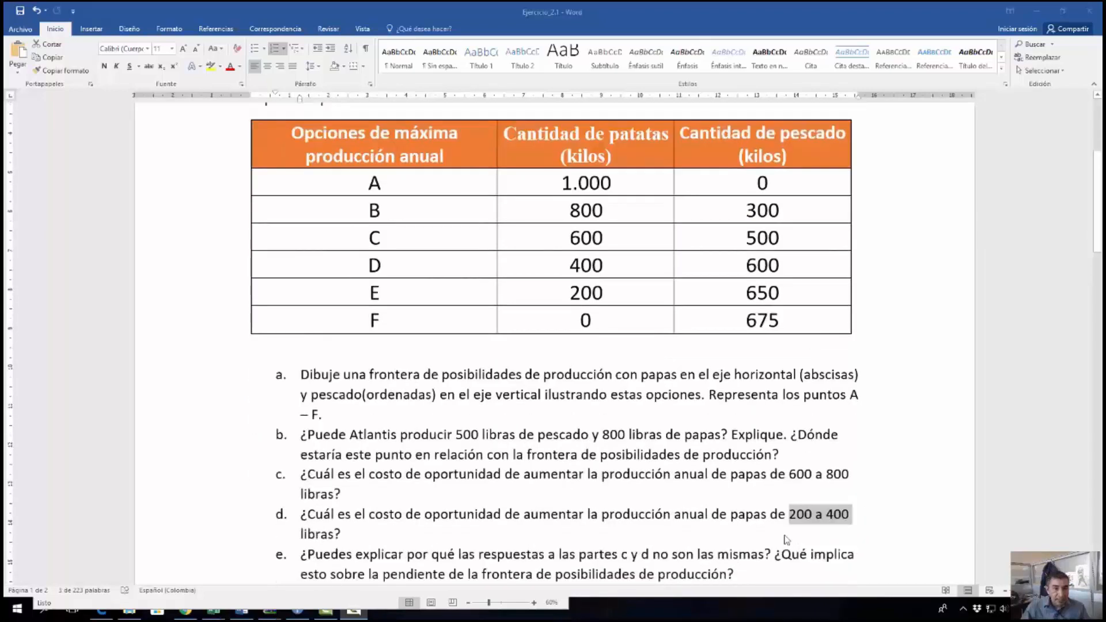
pyautogui.scroll(3, 595, 501)
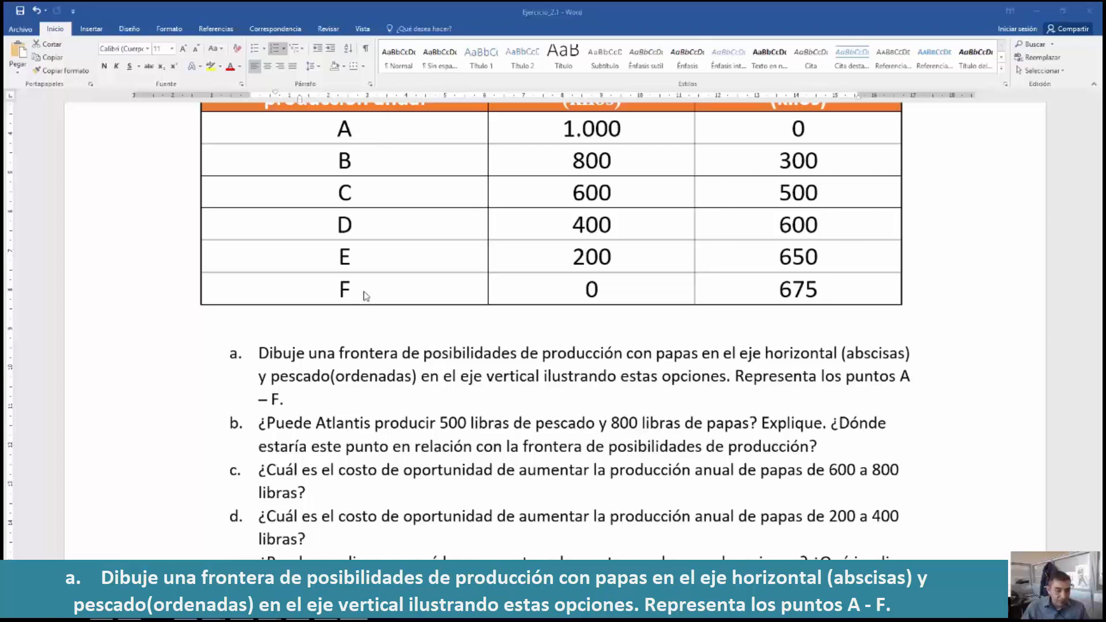
pyautogui.hotkey('alt', 'Tab')
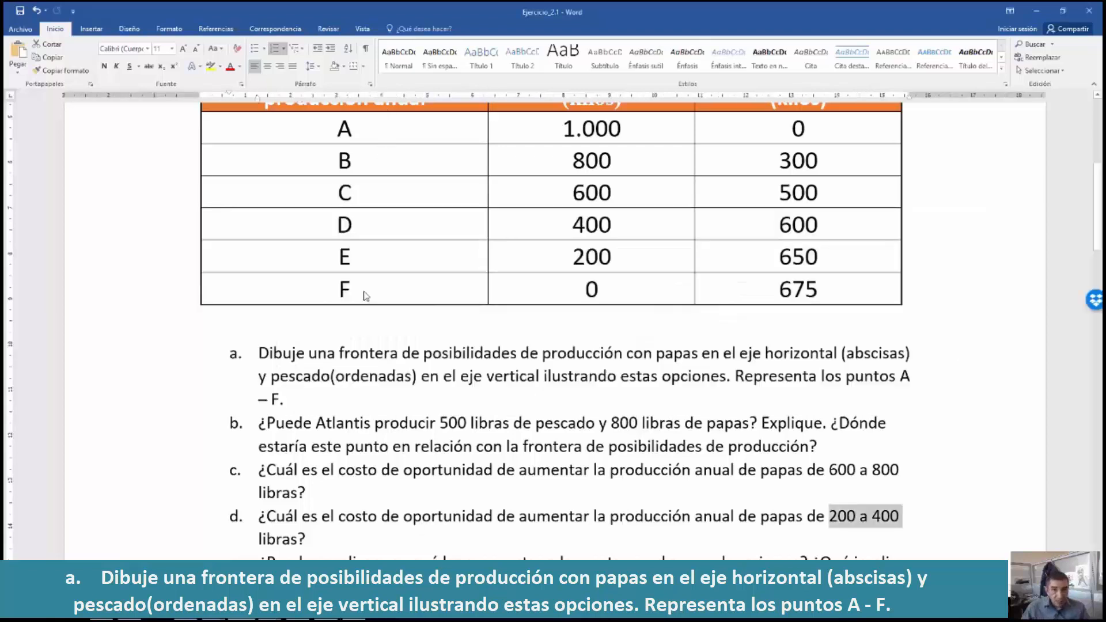
pyautogui.hotkey('alt', 'Tab')
pyautogui.hotkey('alt', 'Tab')
pyautogui.hotkey('alt', 'Tab')
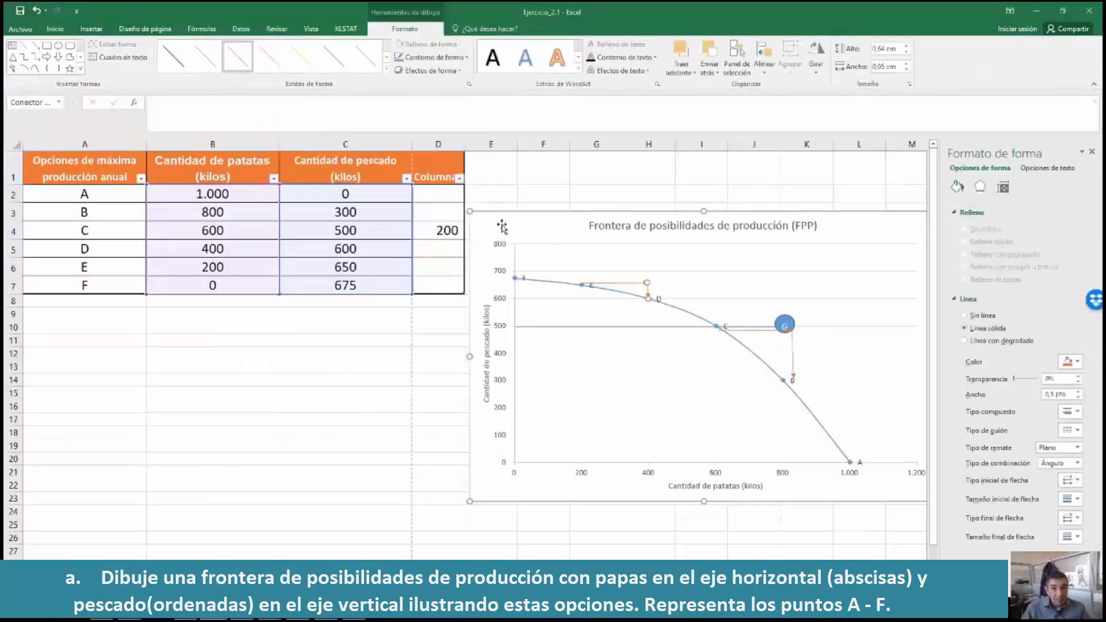
# Delete the existing production possibilities chart and clear the stray value in cell D4.
pyautogui.click(505, 223)
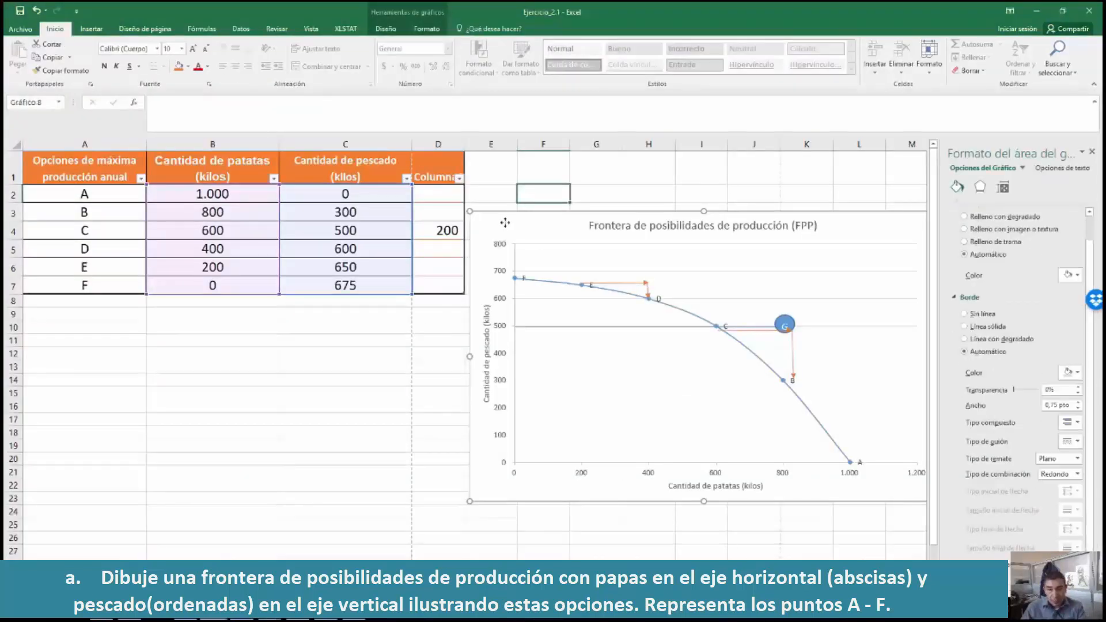
pyautogui.press('Delete')
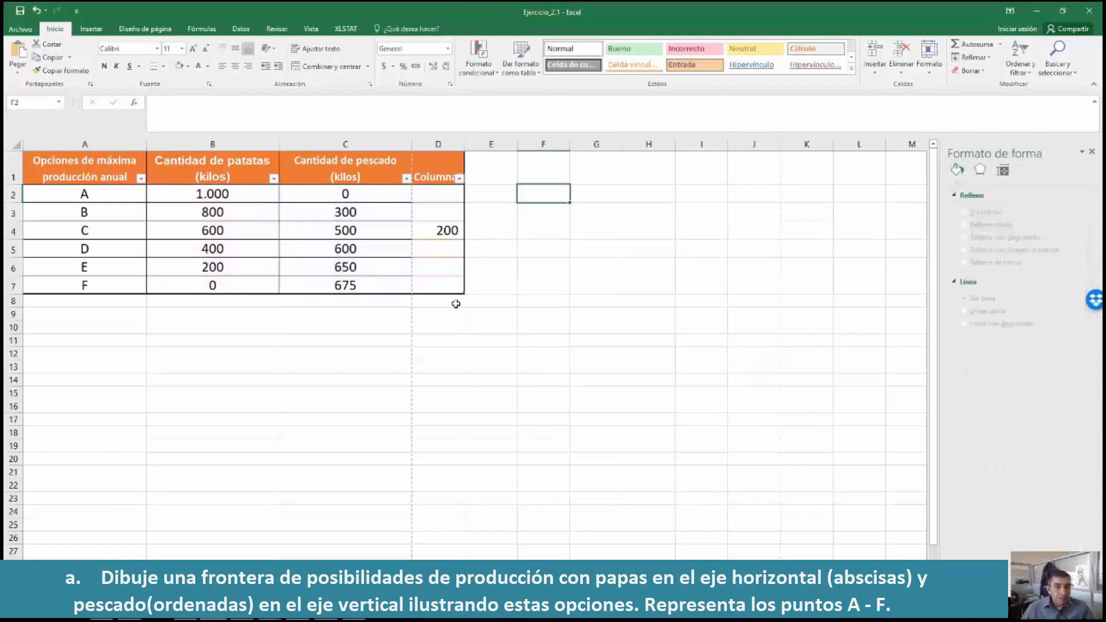
pyautogui.click(445, 231)
pyautogui.press('Delete')
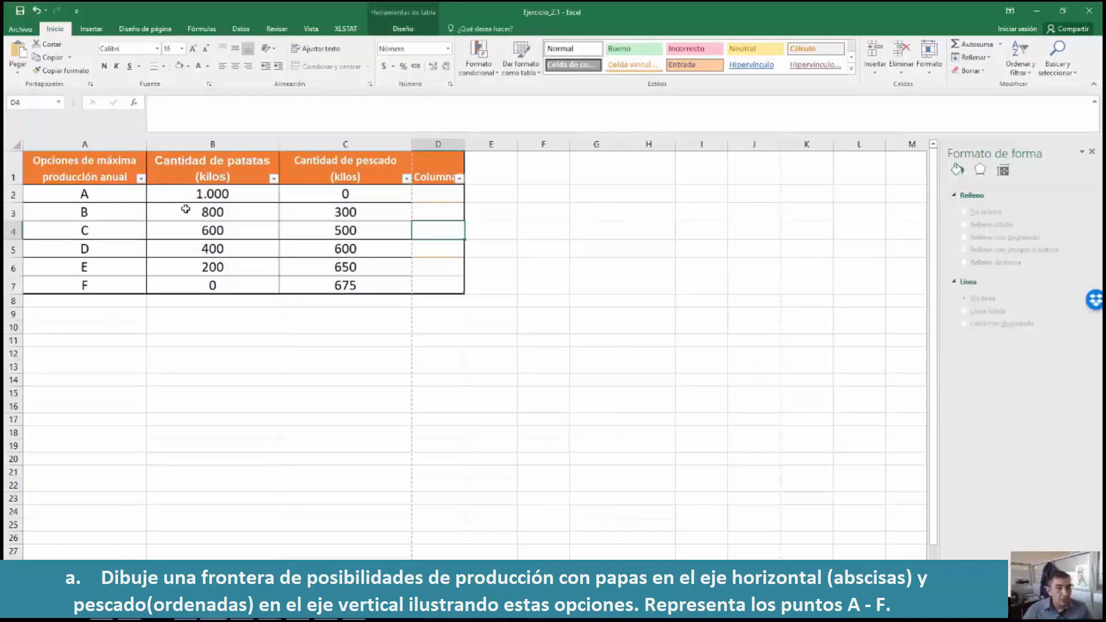
# Insert a scatter chart with smooth lines and markers from the potato and fish quantities in B2:C7.
pyautogui.click(208, 194)
pyautogui.moveTo(208, 193); pyautogui.dragTo(320, 285)
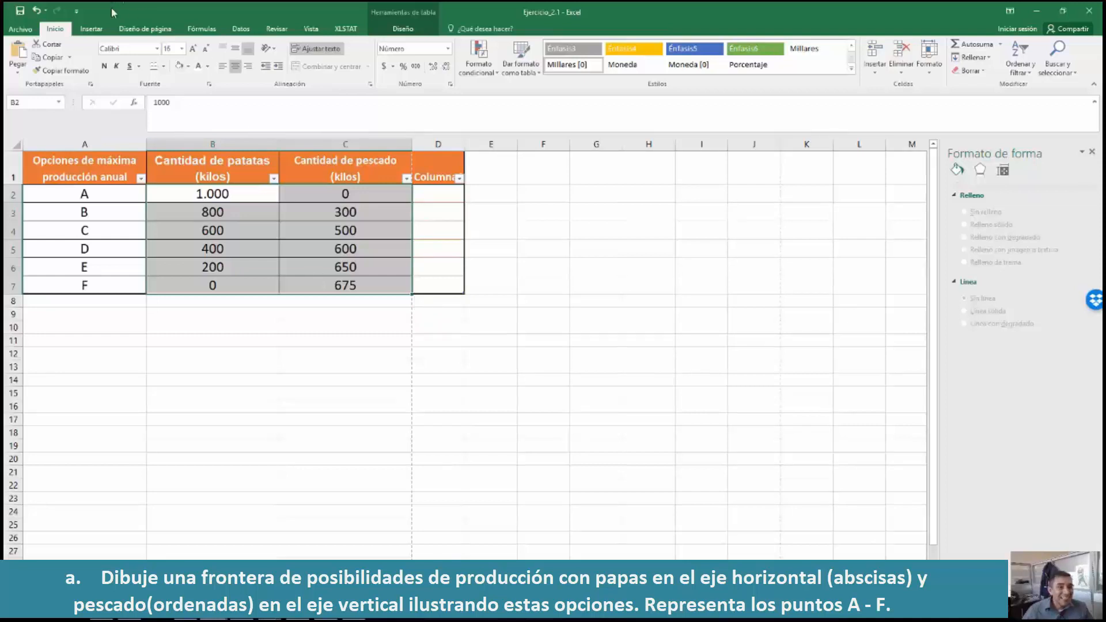
pyautogui.click(100, 29)
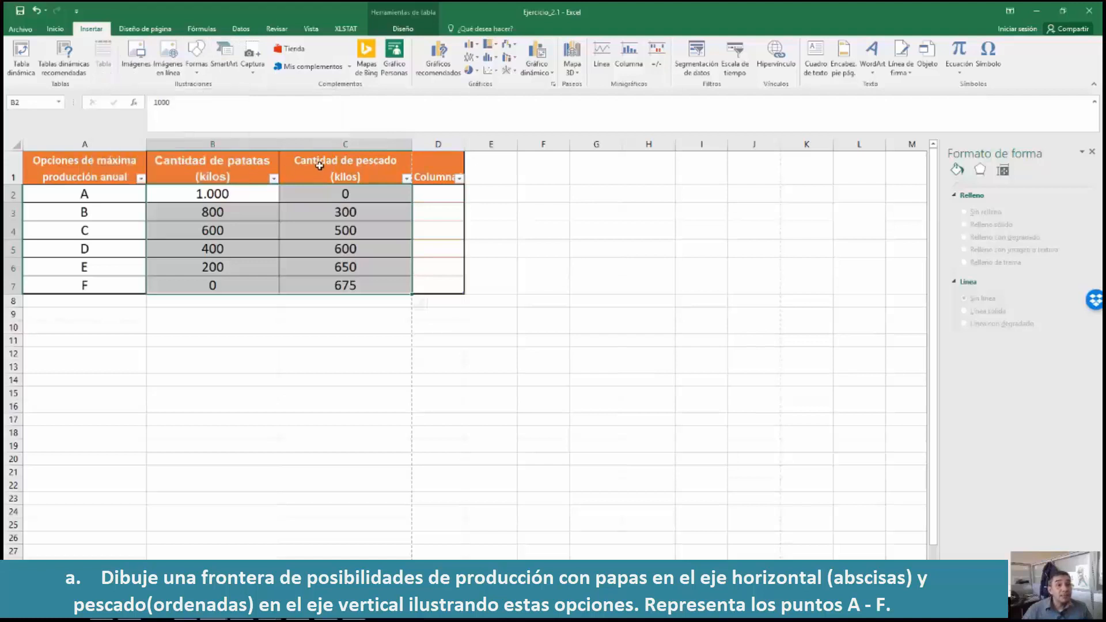
pyautogui.click(491, 71)
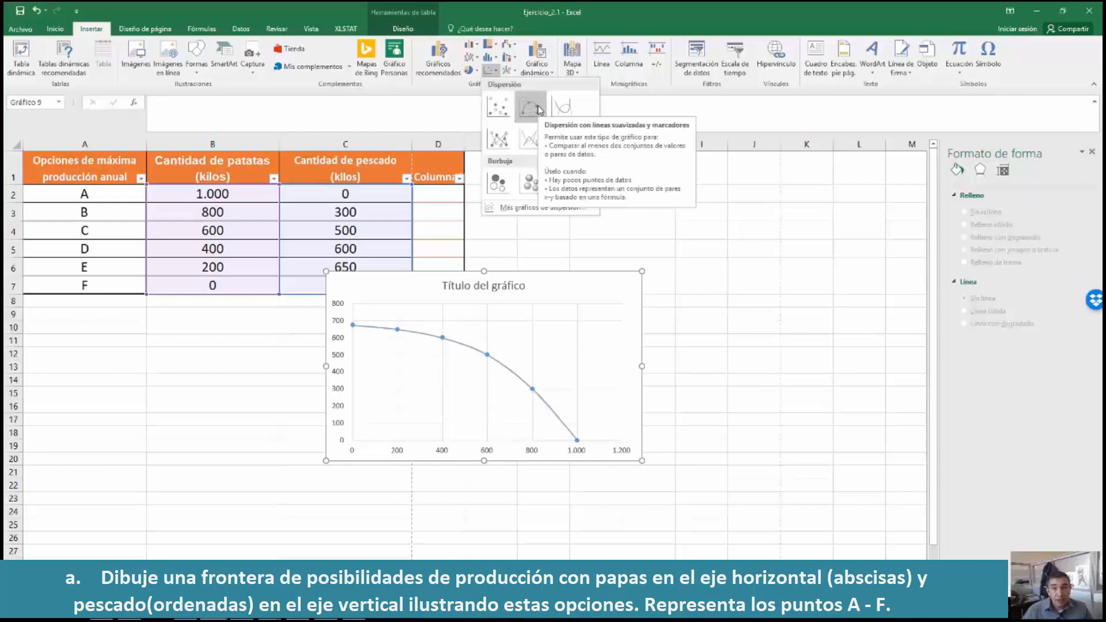
pyautogui.click(539, 109)
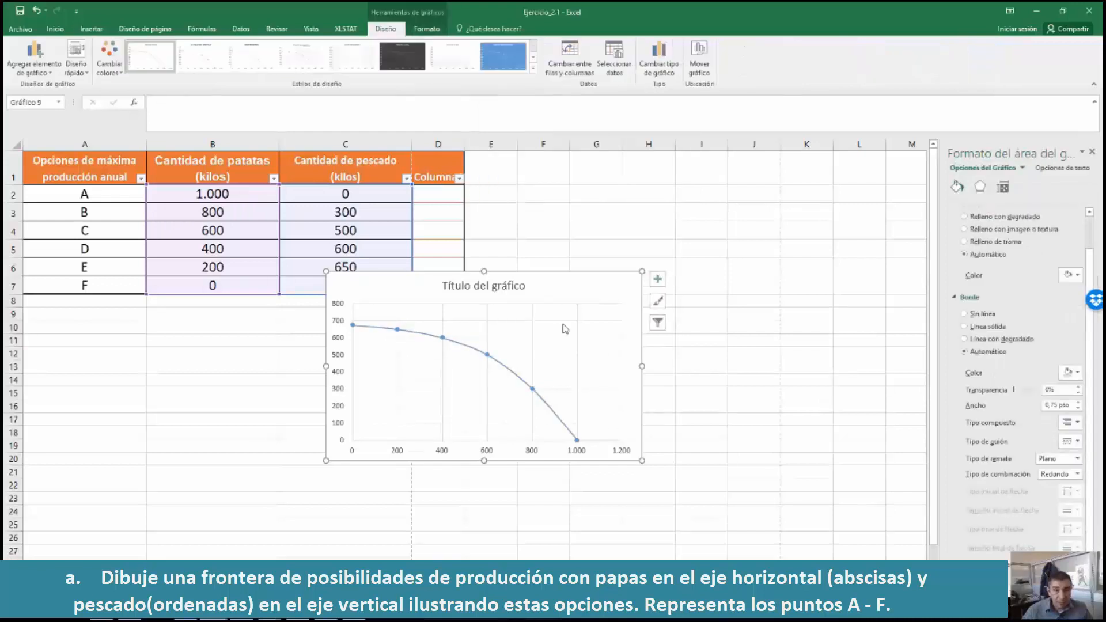
# Enlarge the new chart and apply the quick layout with axis titles, coordinate data labels and a legend beside the plot.
pyautogui.moveTo(642, 461); pyautogui.dragTo(702, 504)
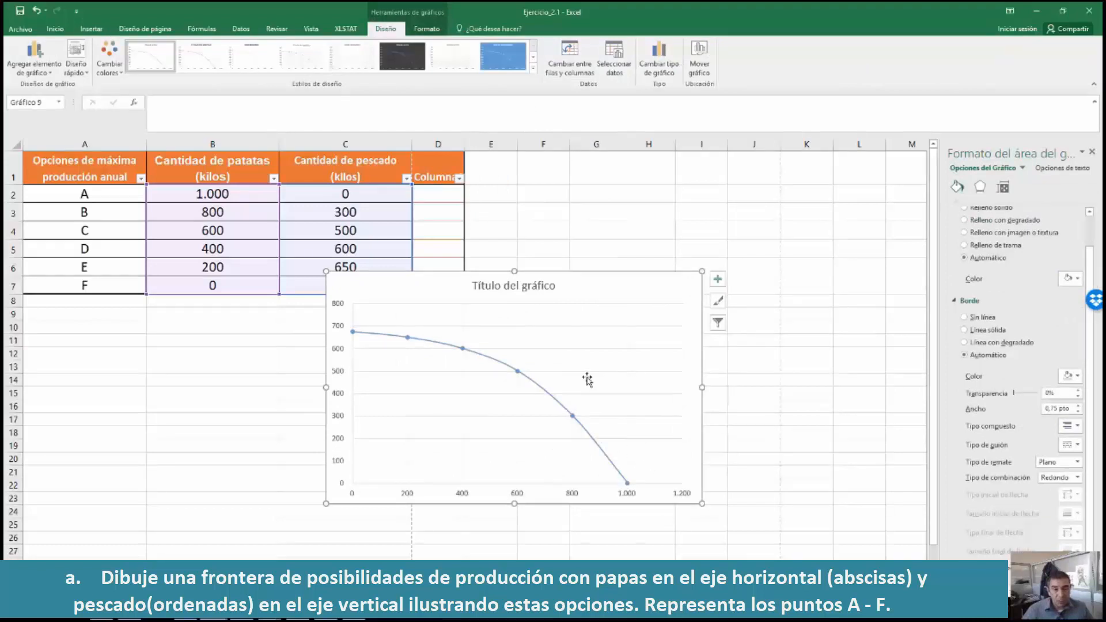
pyautogui.click(643, 338)
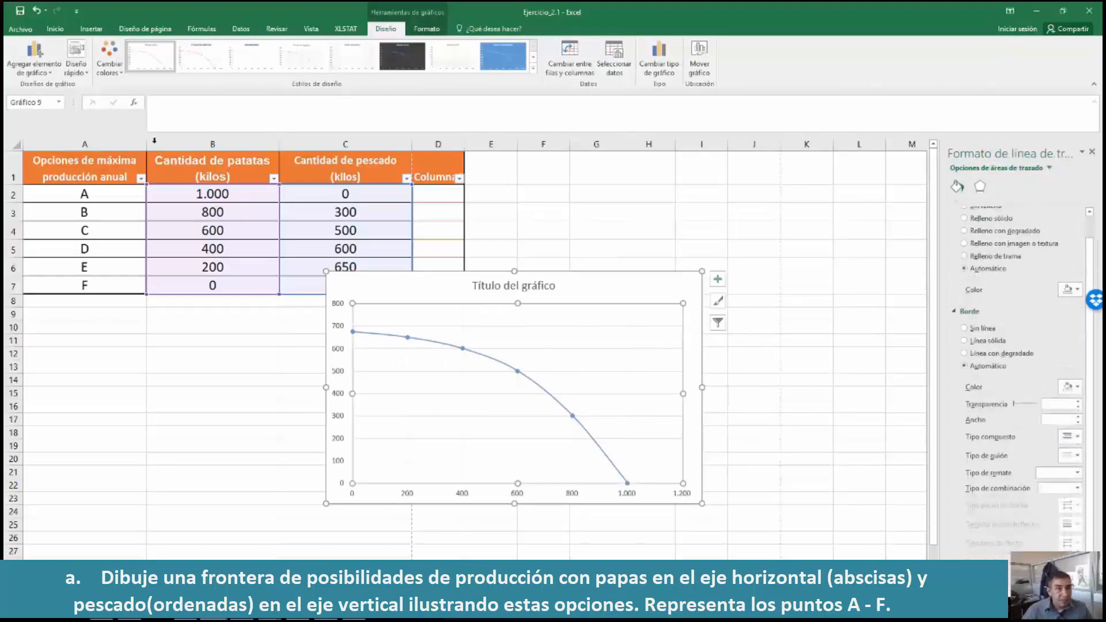
pyautogui.click(84, 73)
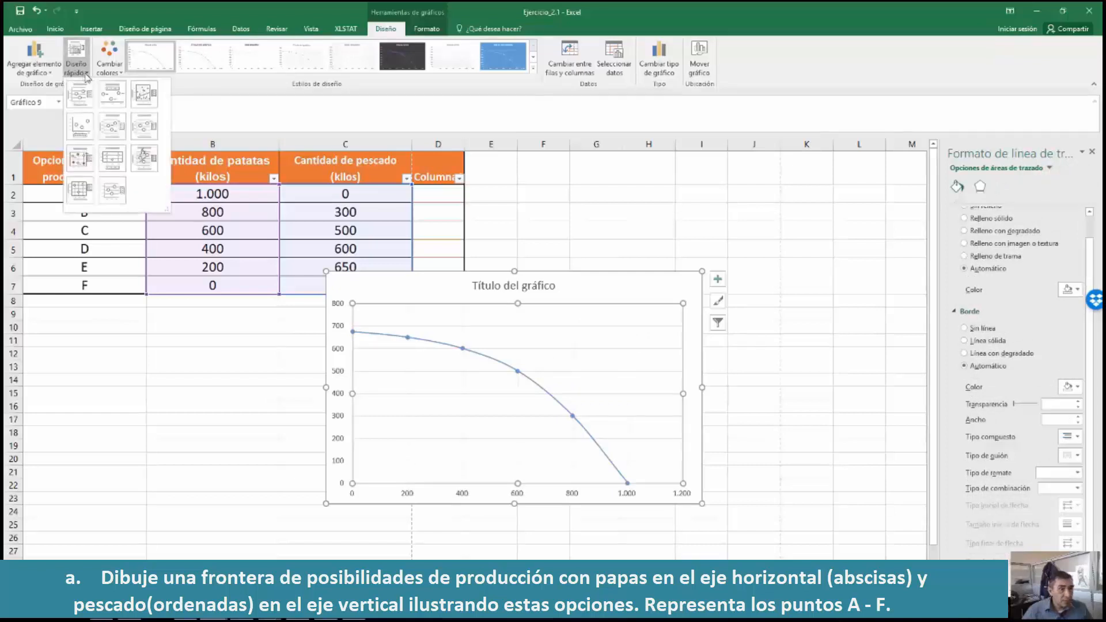
pyautogui.click(112, 133)
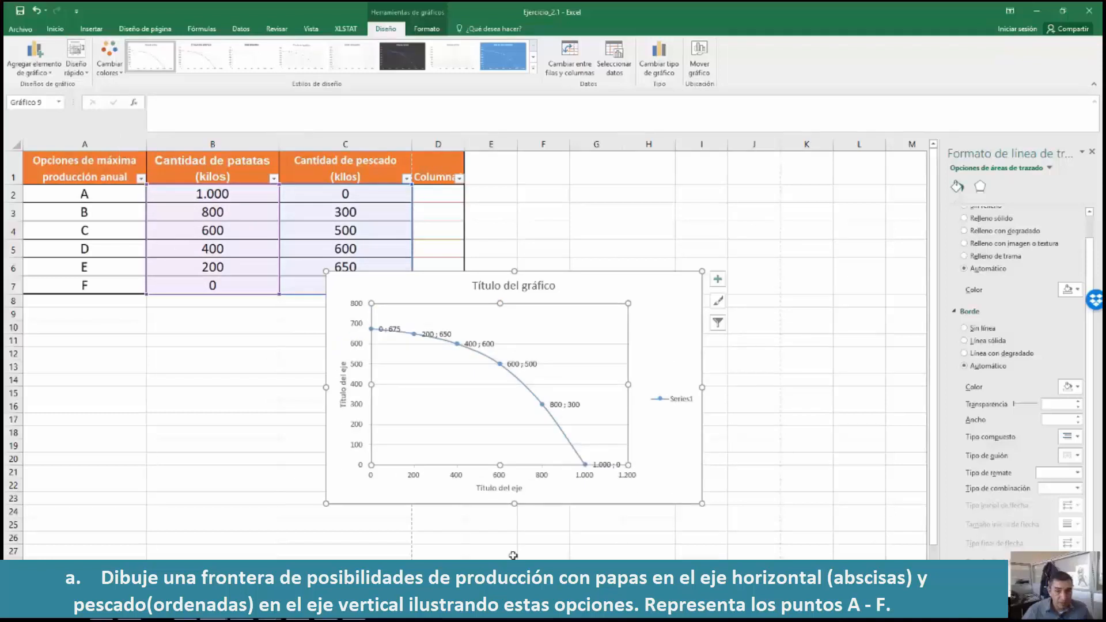
# Set the horizontal axis title to "Cantidad de patatas (kilos)".
pyautogui.click(495, 490)
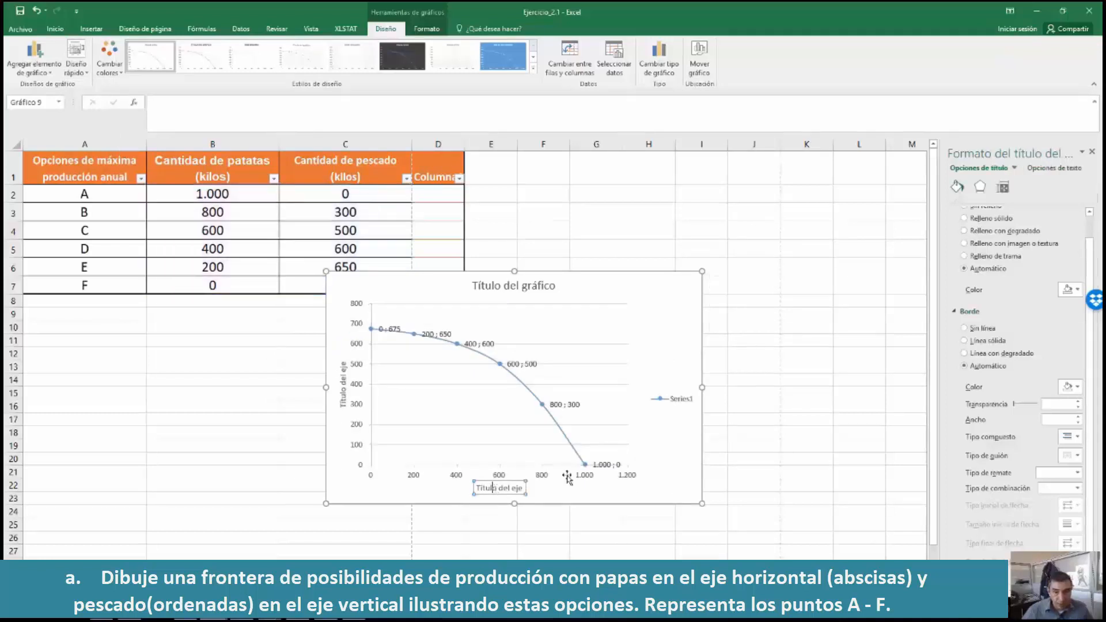
pyautogui.tripleClick(505, 489)
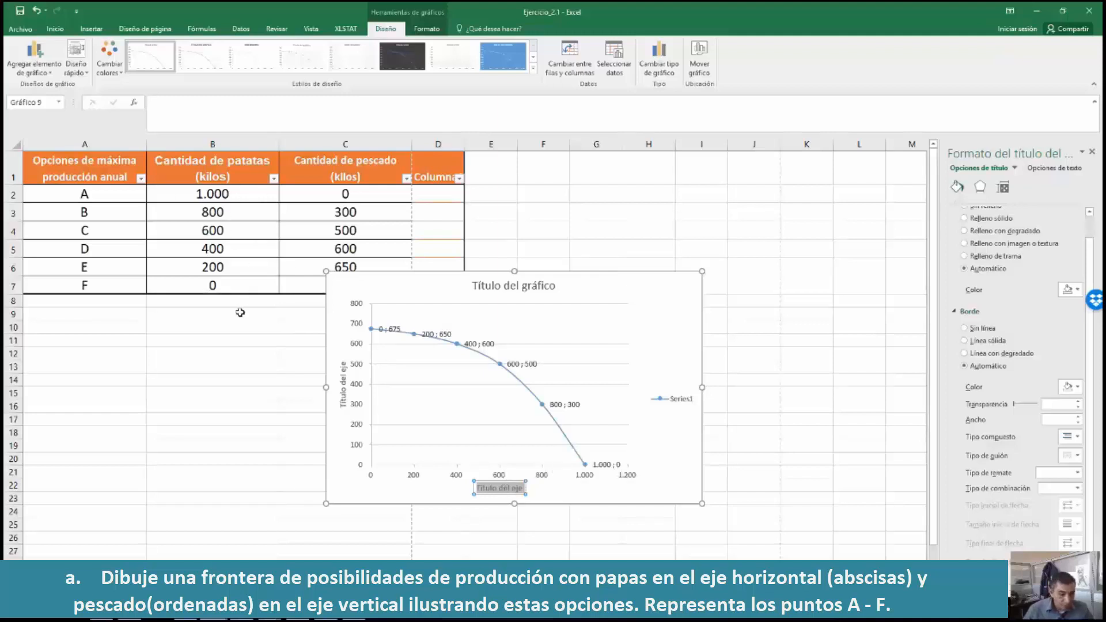
pyautogui.write('Cantida')
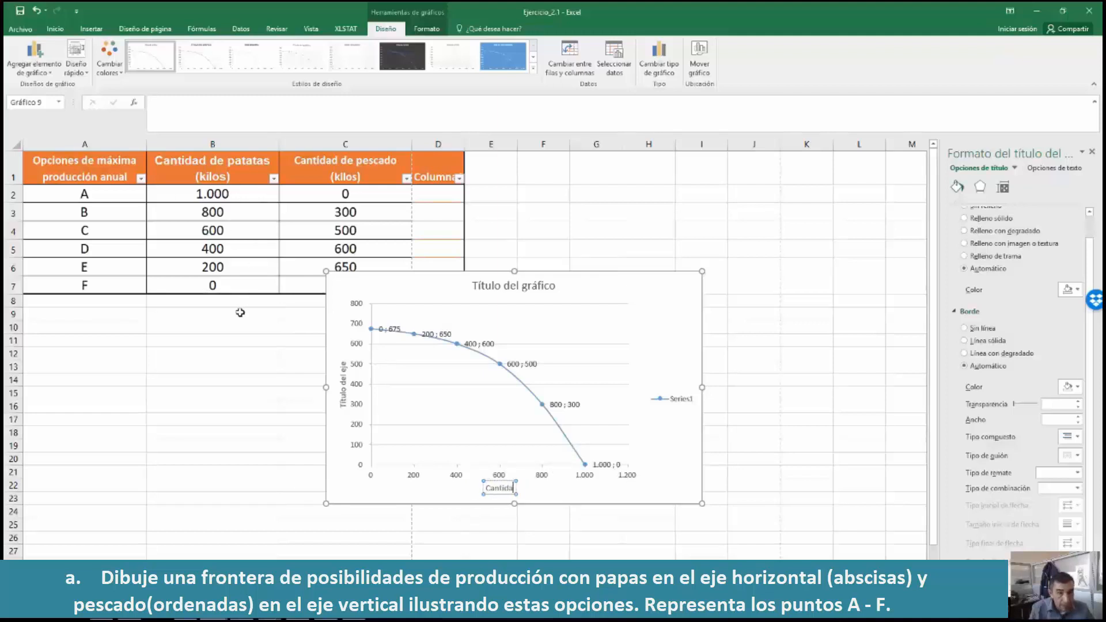
pyautogui.write('d de patatas')
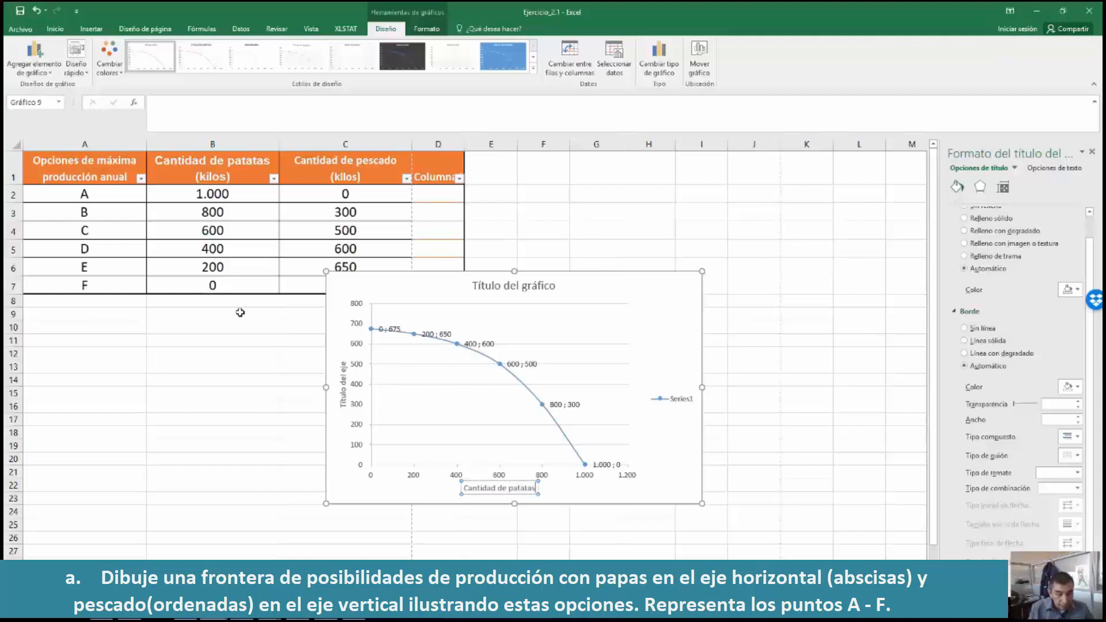
pyautogui.write(' (kilos')
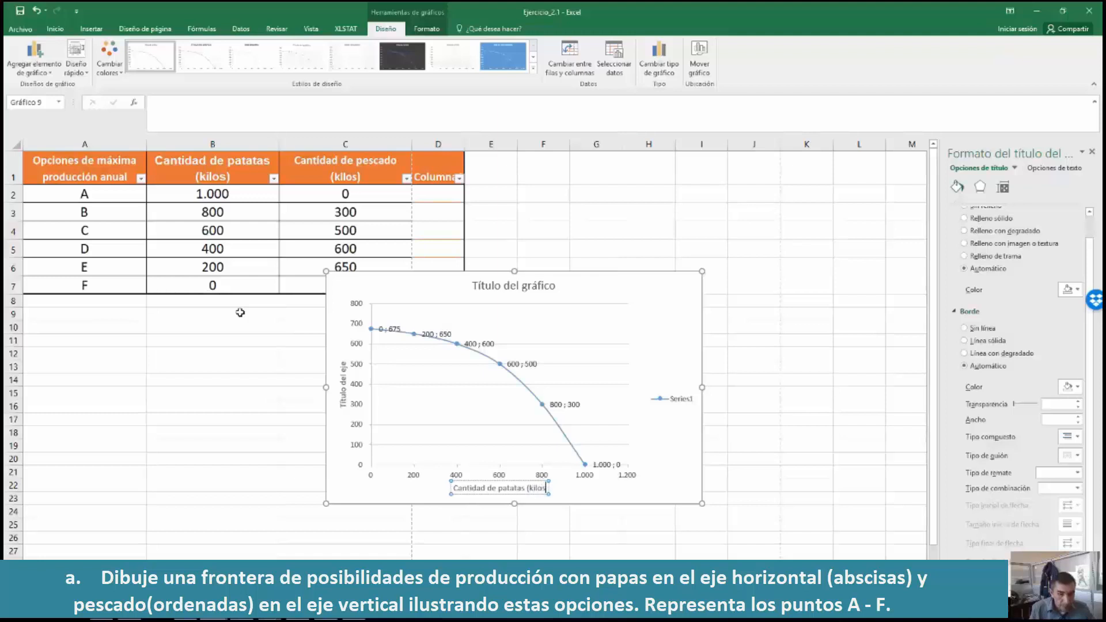
pyautogui.write(')')
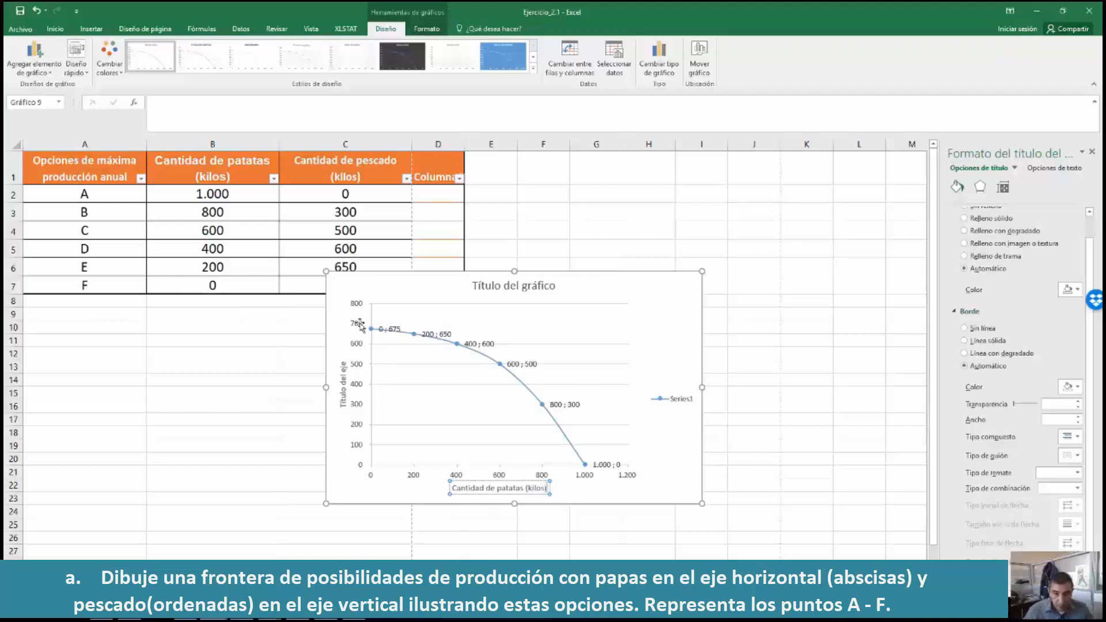
# Set the vertical axis title to "Cantidad de pescado (kilos)".
pyautogui.click(345, 399)
pyautogui.tripleClick(343, 391)
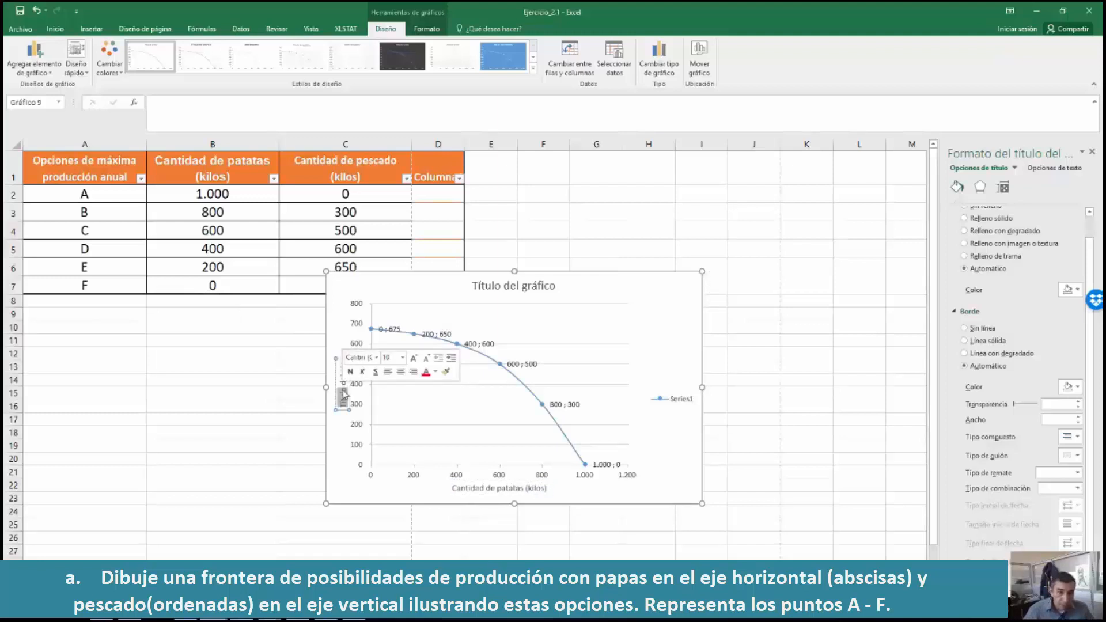
pyautogui.write('Cantidad d')
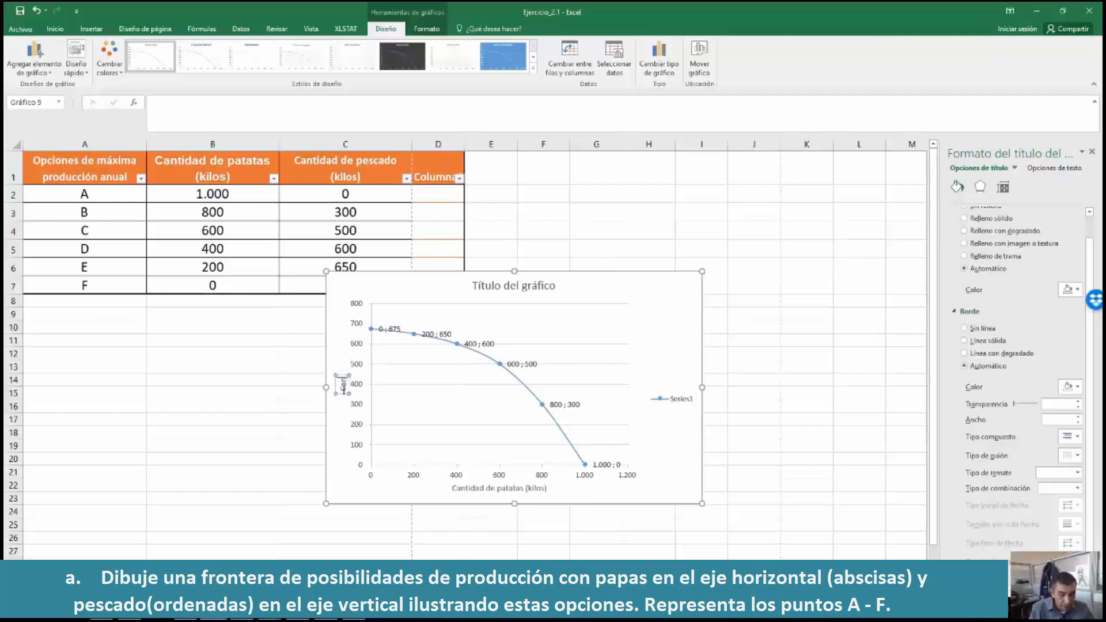
pyautogui.write('e pesc')
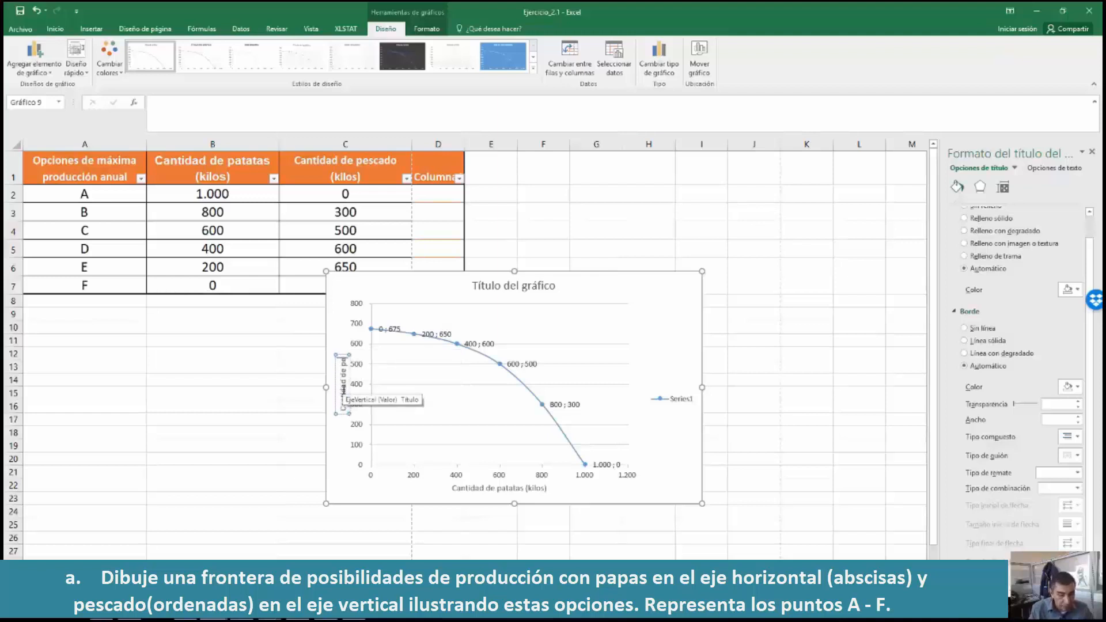
pyautogui.write('a')
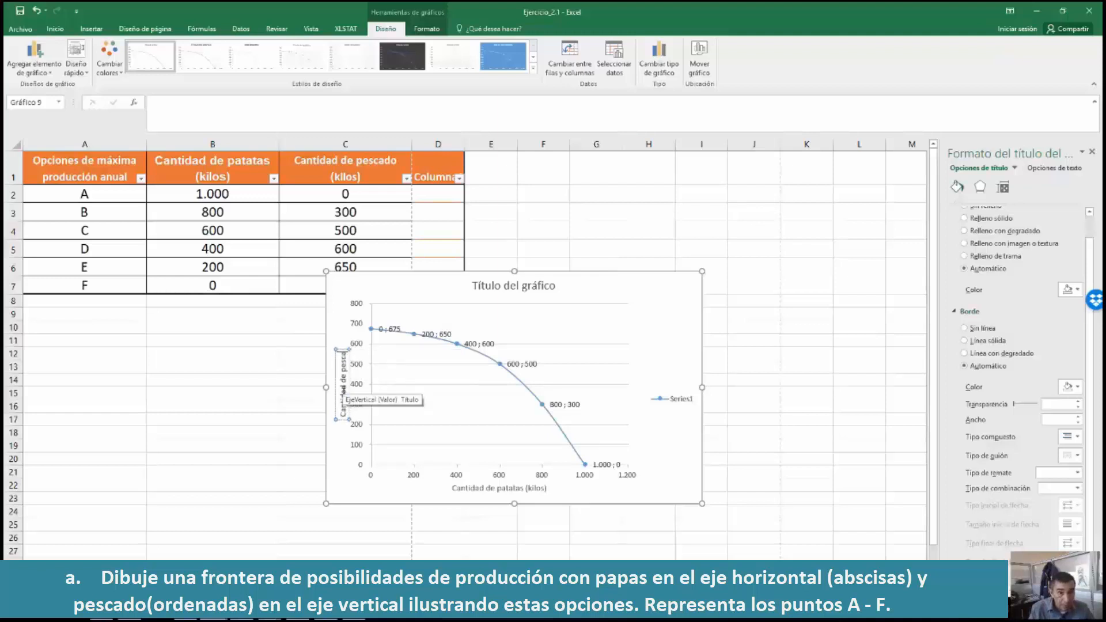
pyautogui.write('do (kilos)')
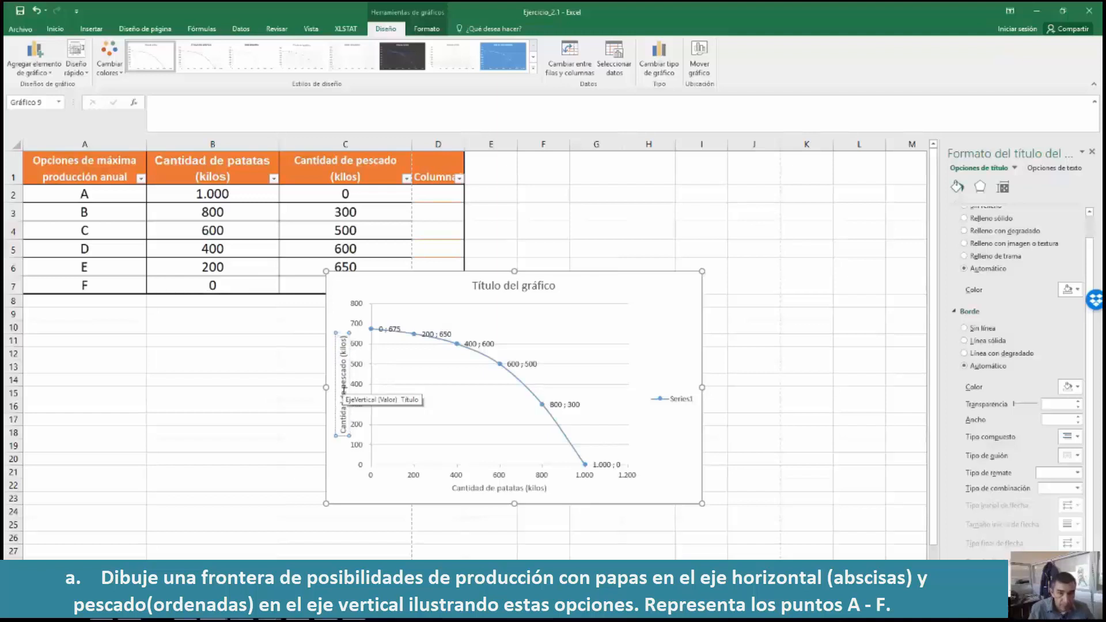
# Set the chart title to "Frontera de posibilidades de producción (FPP)".
pyautogui.click(509, 288)
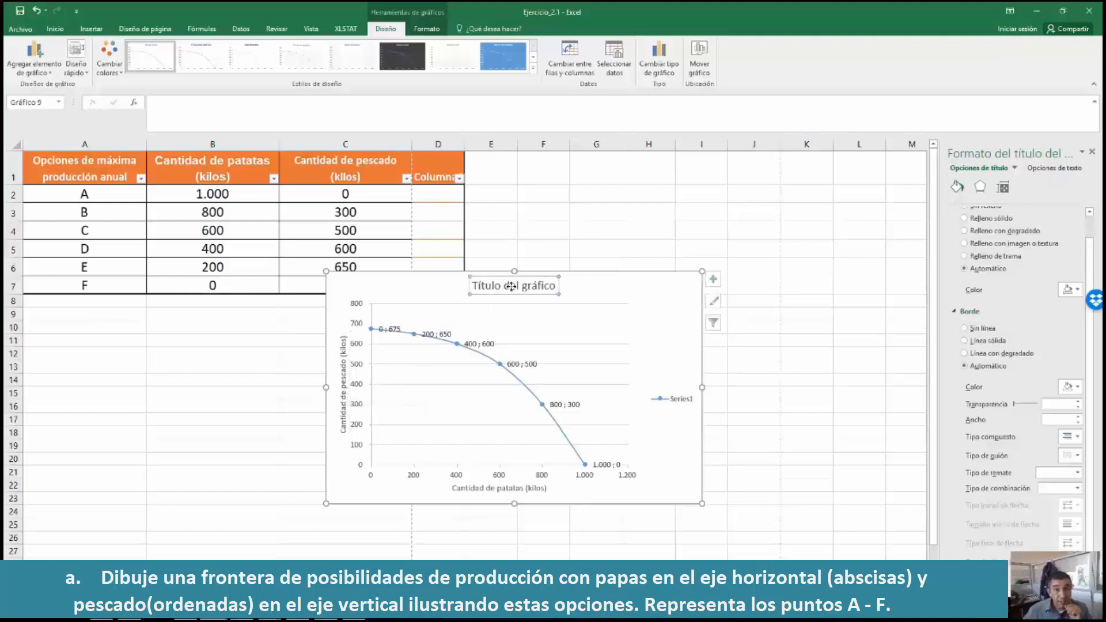
pyautogui.tripleClick(512, 287)
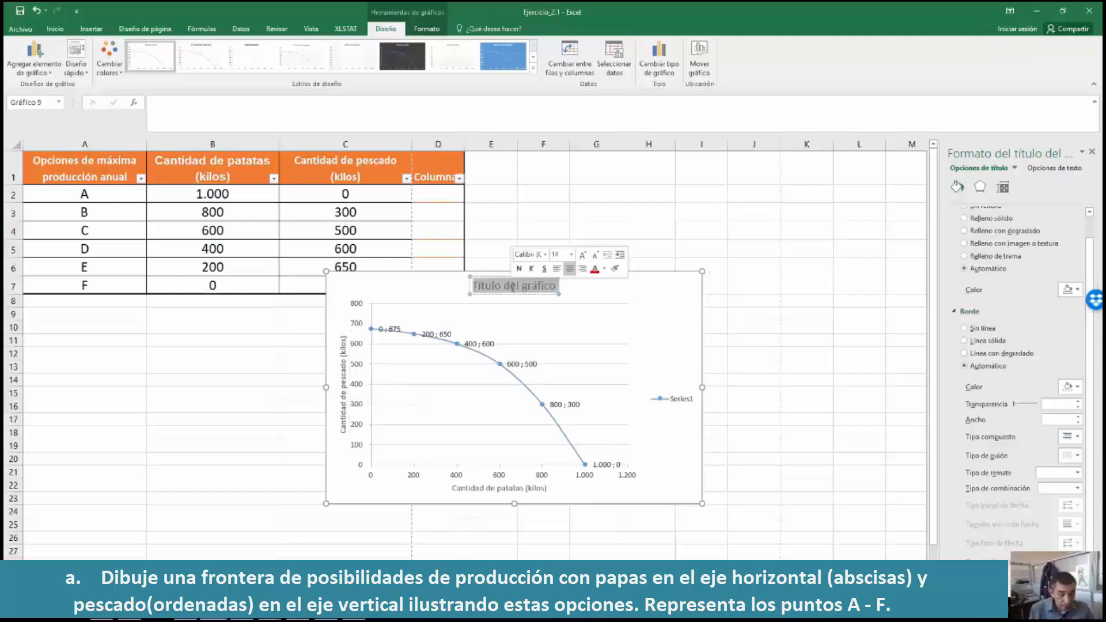
pyautogui.write('F')
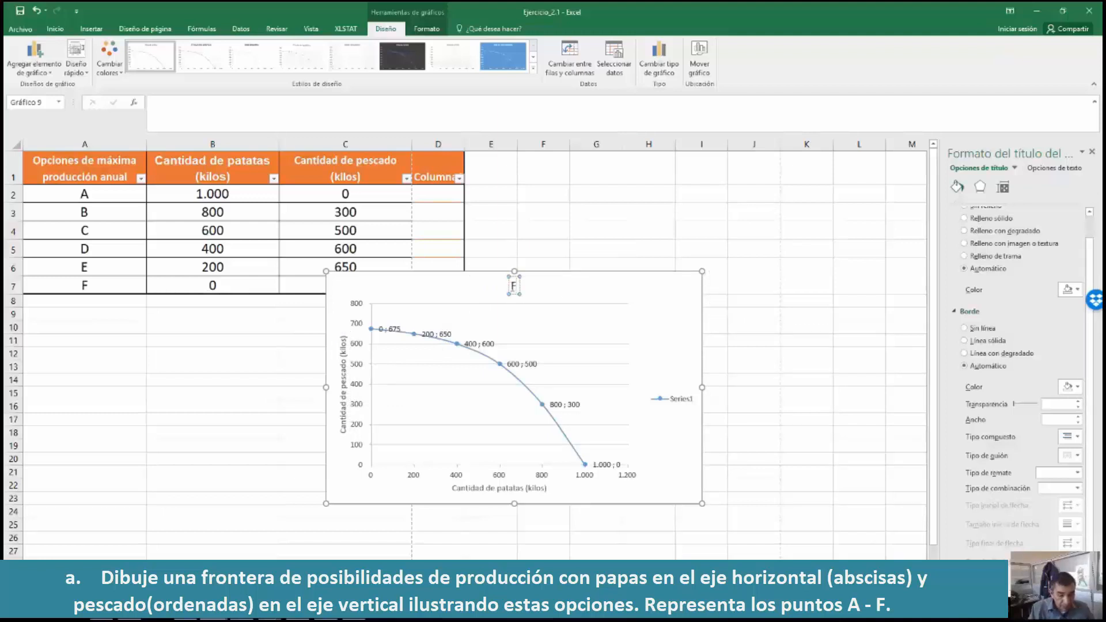
pyautogui.write('rontera')
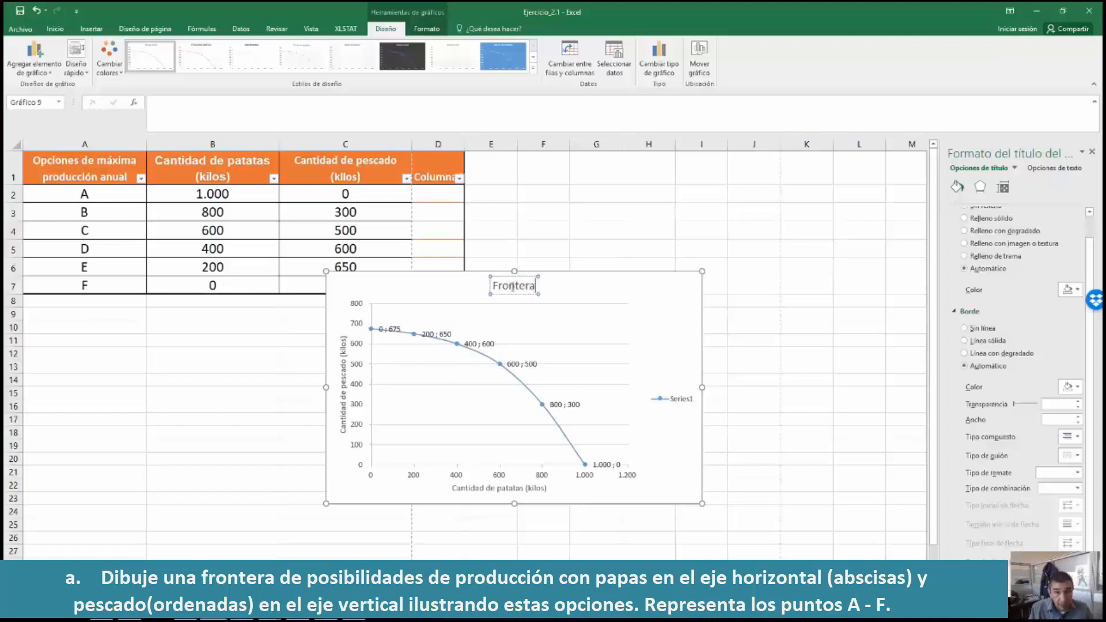
pyautogui.write(' de posi')
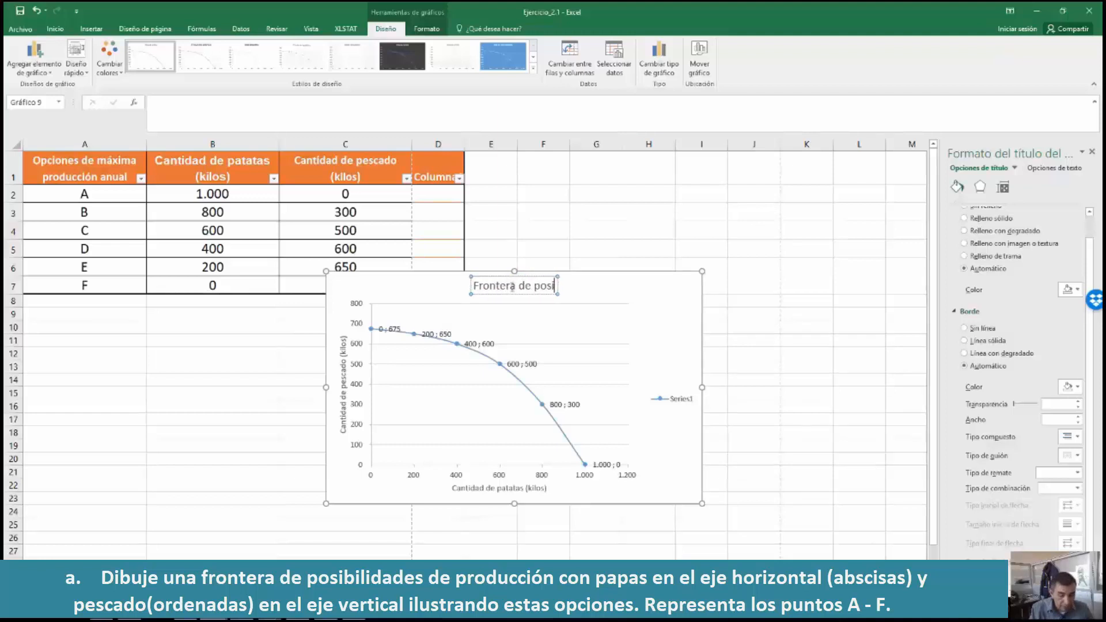
pyautogui.write('bilidades d')
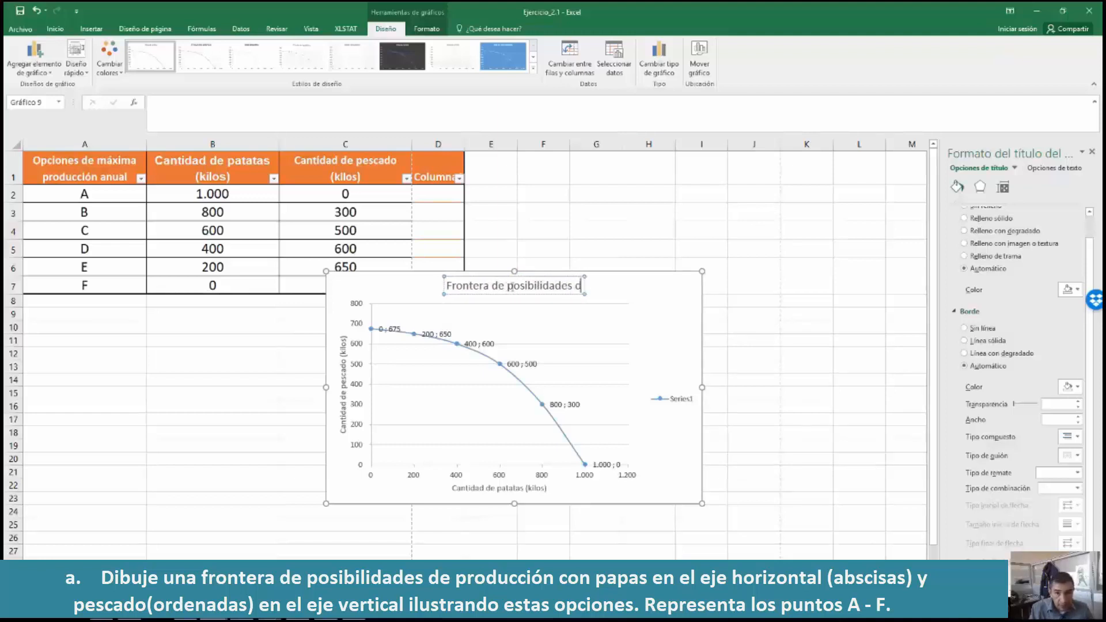
pyautogui.write('e produc')
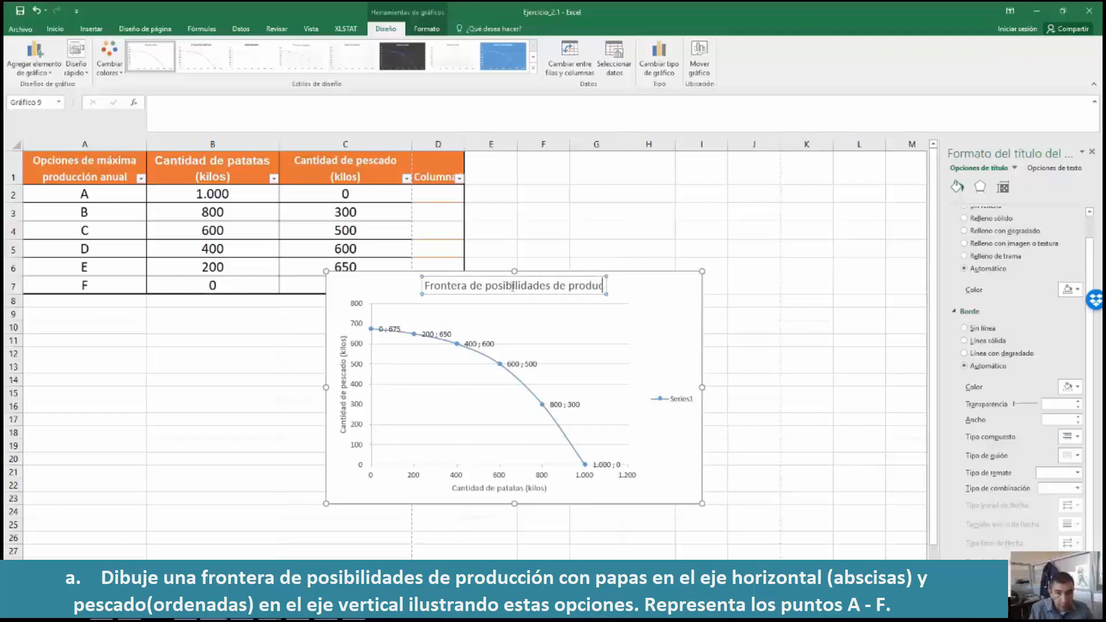
pyautogui.write('ció')
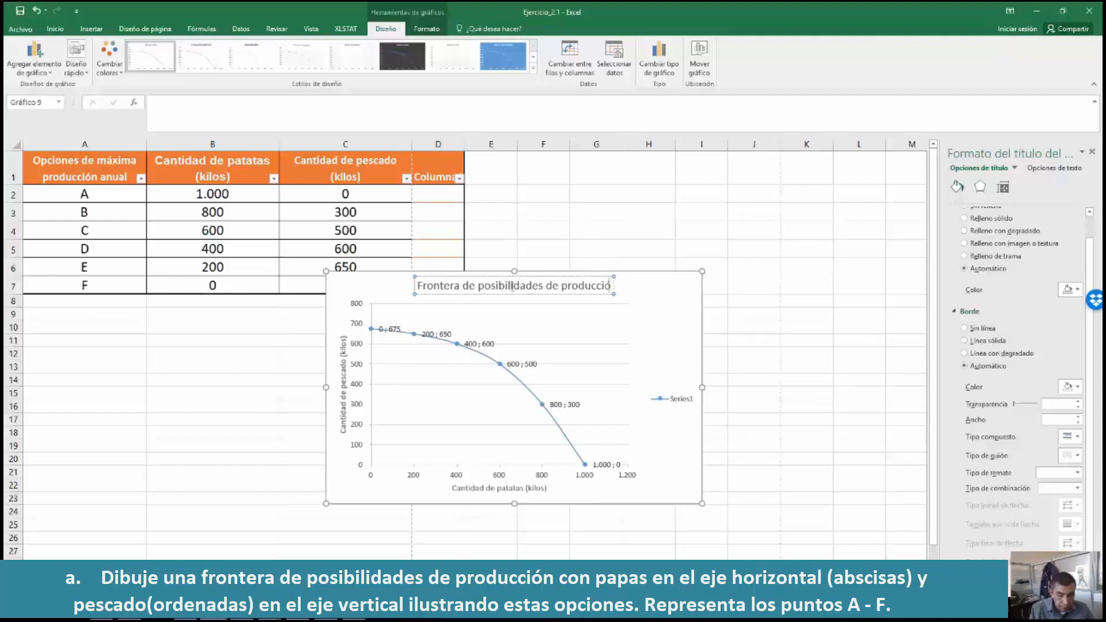
pyautogui.write('n (F')
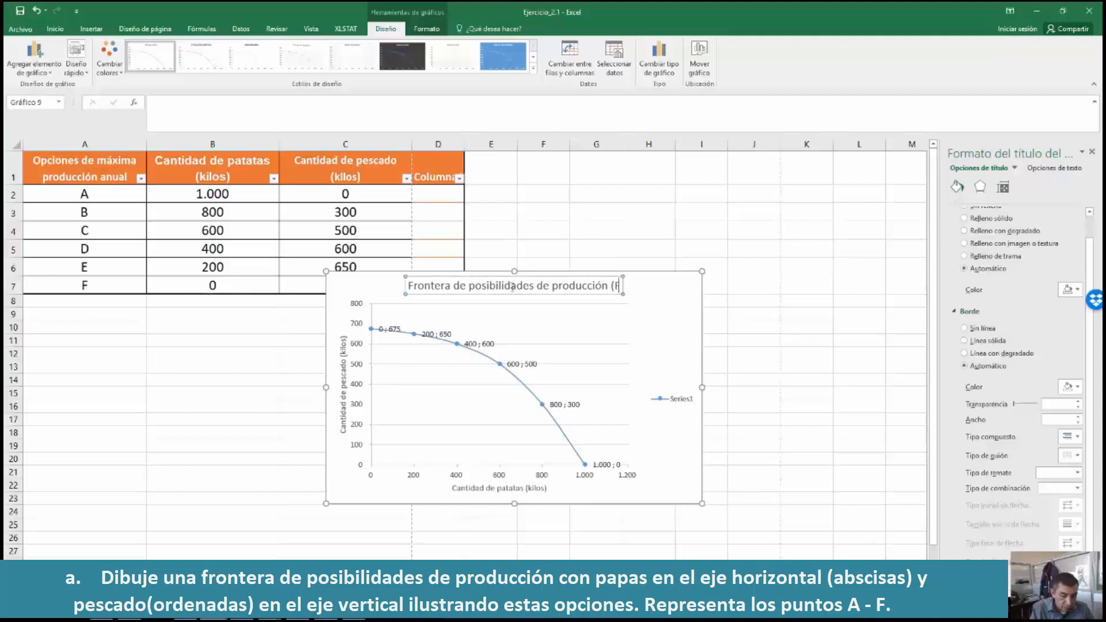
pyautogui.write('PP)')
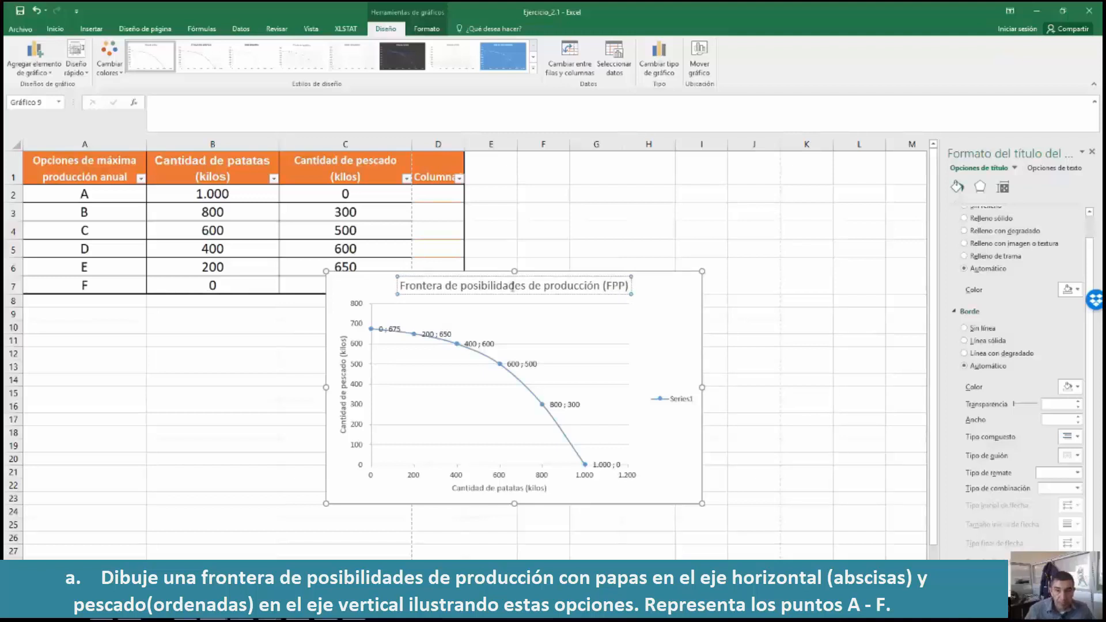
# Enlarge the chart and move it beside the data table, clear of columns A to C.
pyautogui.click(643, 295)
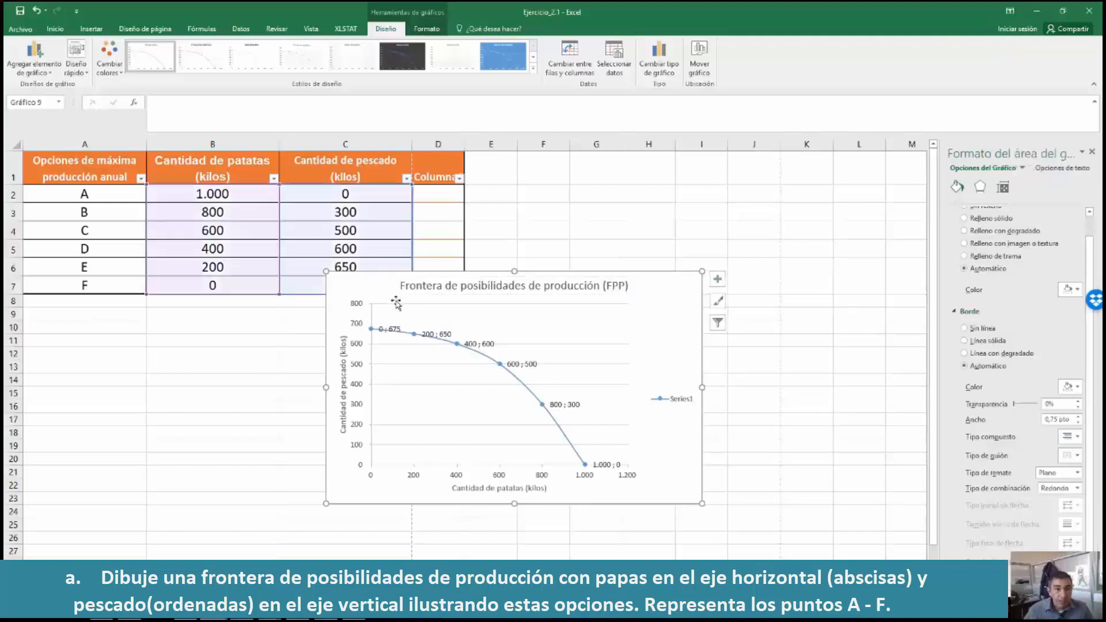
pyautogui.moveTo(325, 271); pyautogui.dragTo(268, 212)
pyautogui.moveTo(518, 215); pyautogui.dragTo(715, 208)
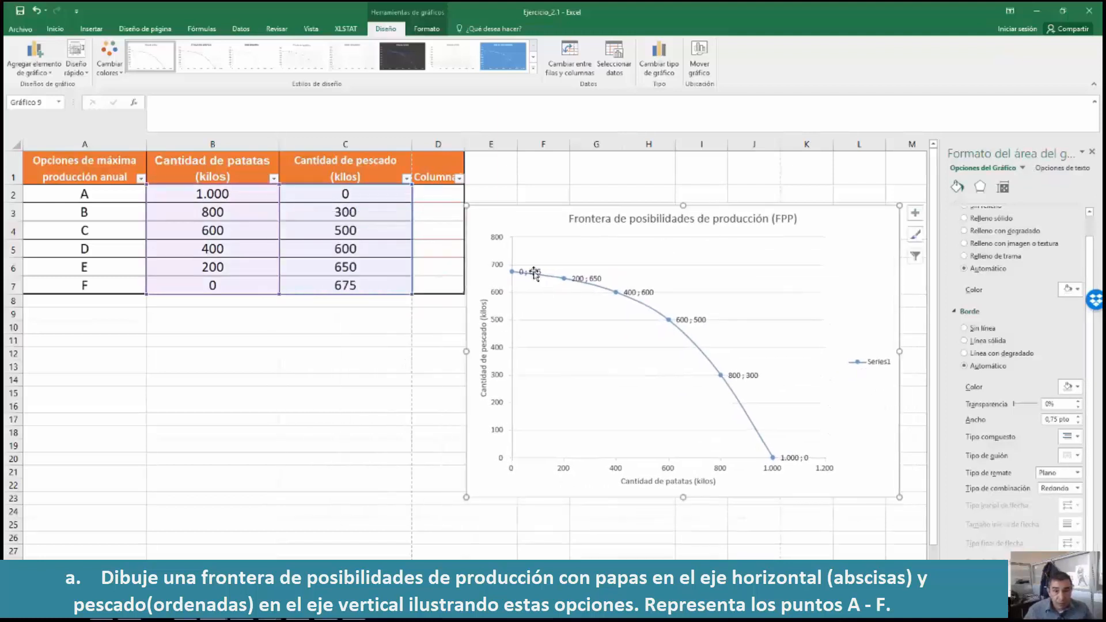
# Remove the X value from the data labels of the curve so they contain only the Y value.
pyautogui.click(534, 272)
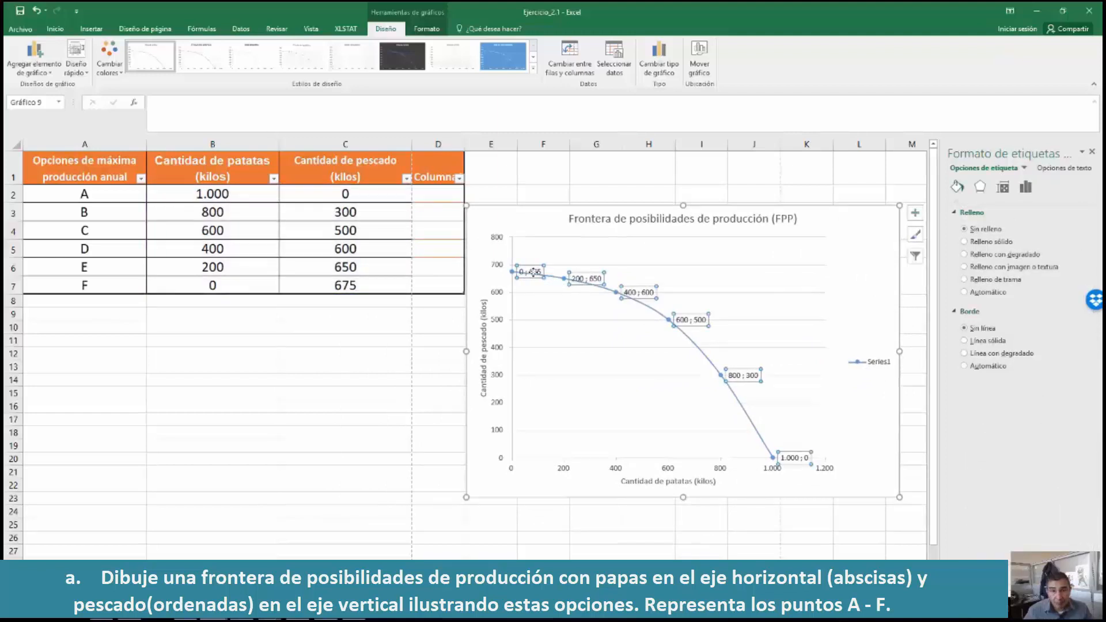
pyautogui.rightClick(534, 273)
pyautogui.click(599, 394)
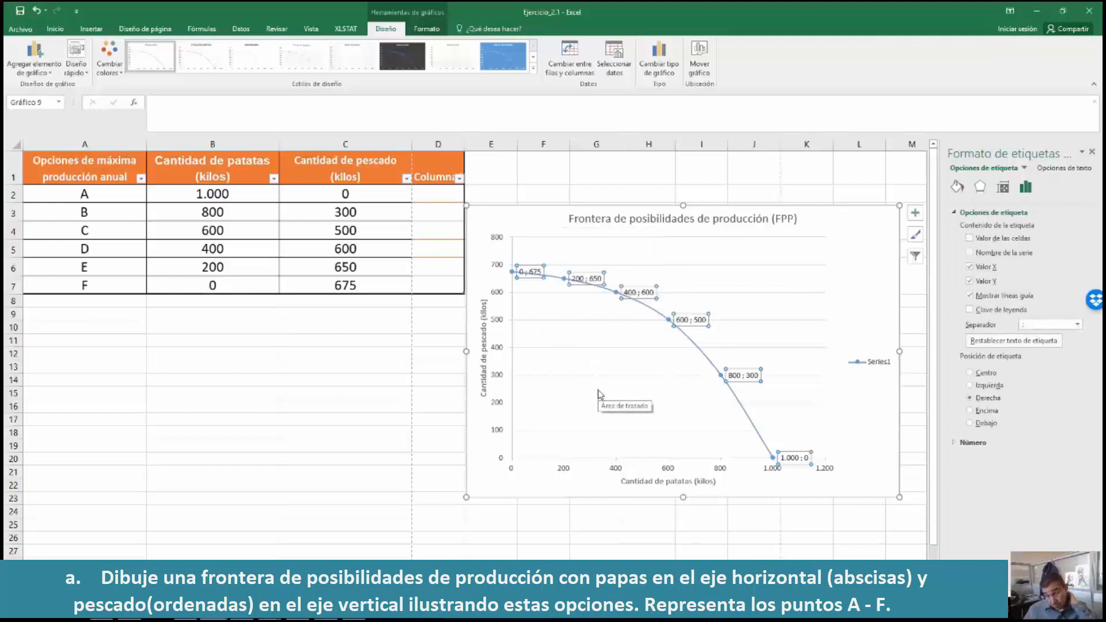
pyautogui.click(969, 267)
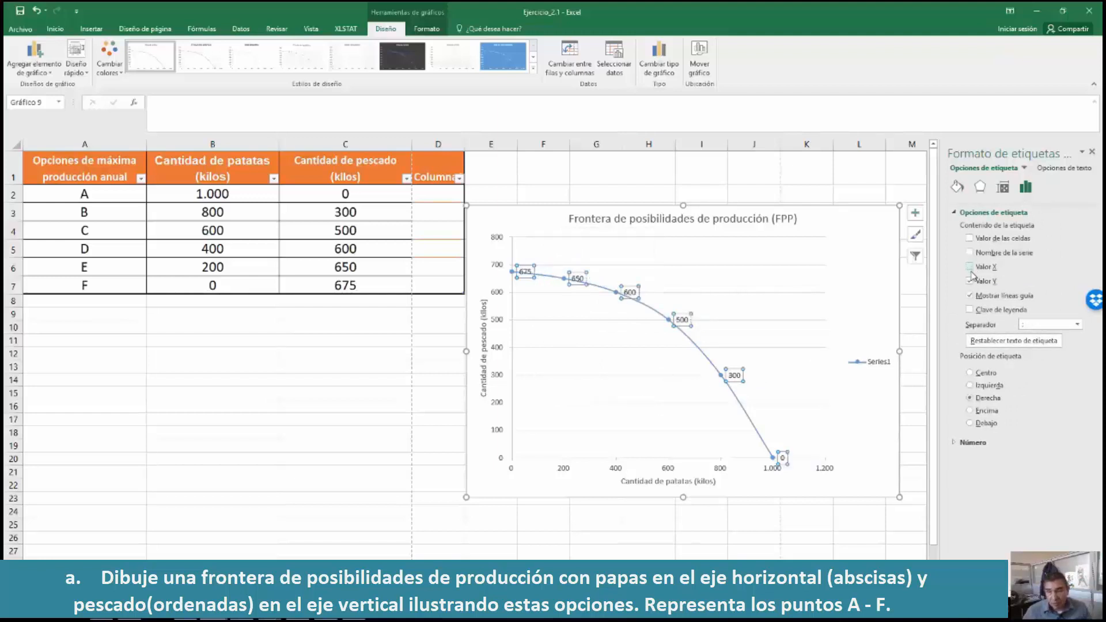
pyautogui.click(634, 380)
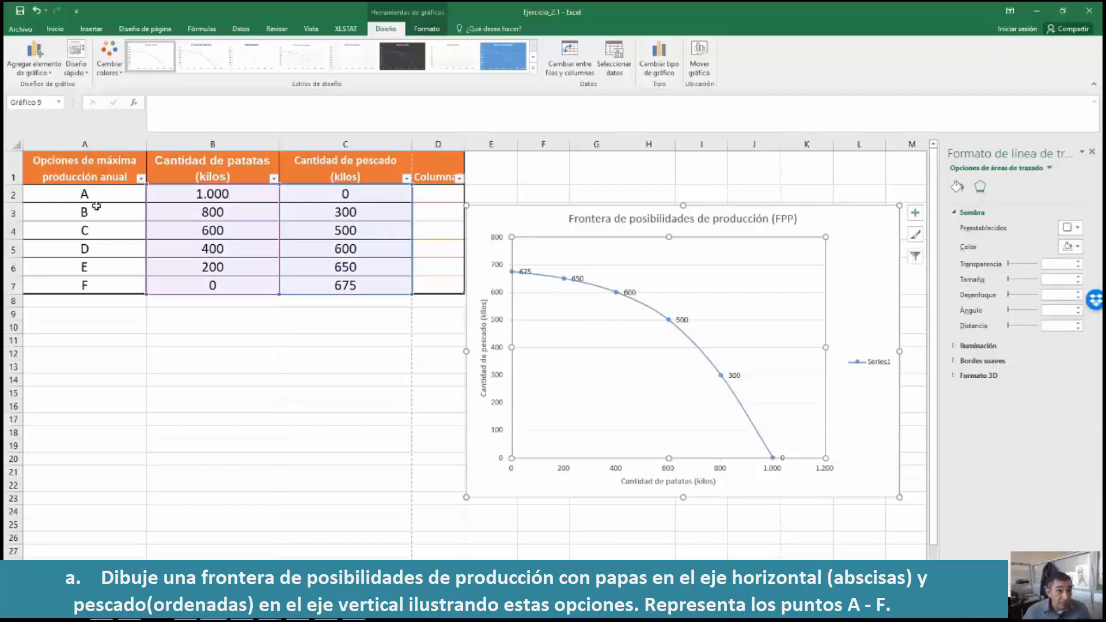
# Replace the data label of the point at 1.000 kilos of potatoes with a reference to cell A2.
pyautogui.click(782, 458)
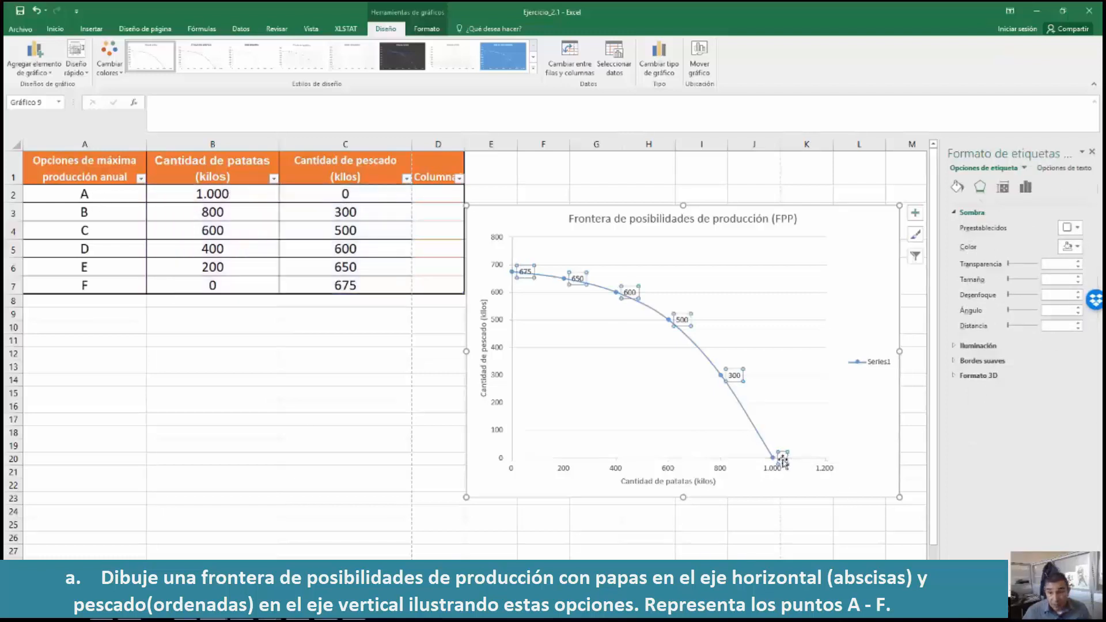
pyautogui.click(782, 459)
pyautogui.click(782, 459)
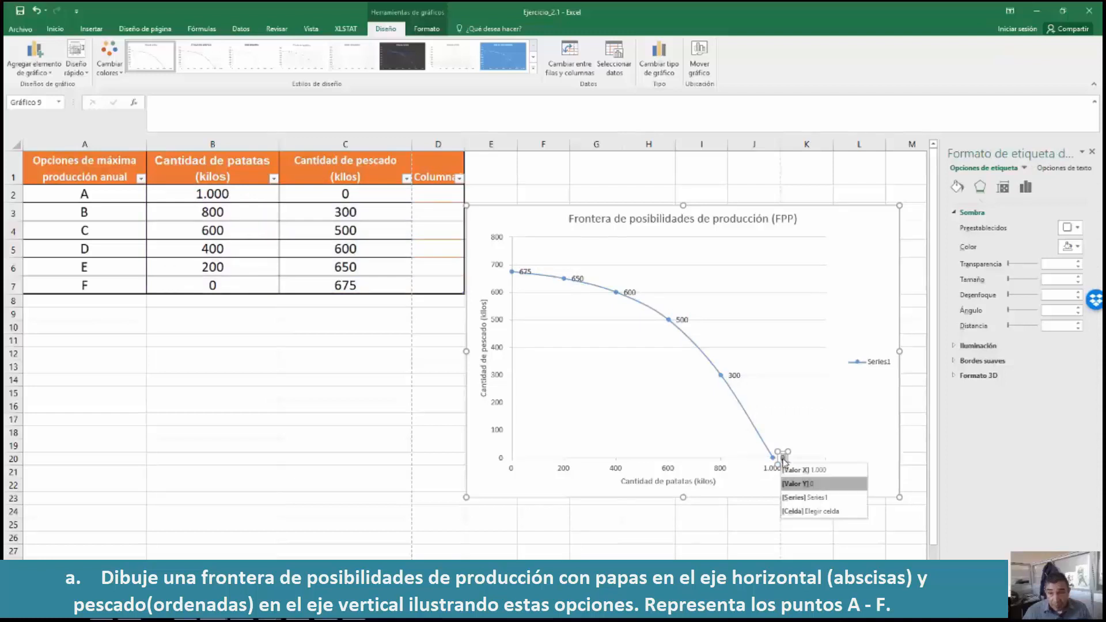
pyautogui.click(822, 511)
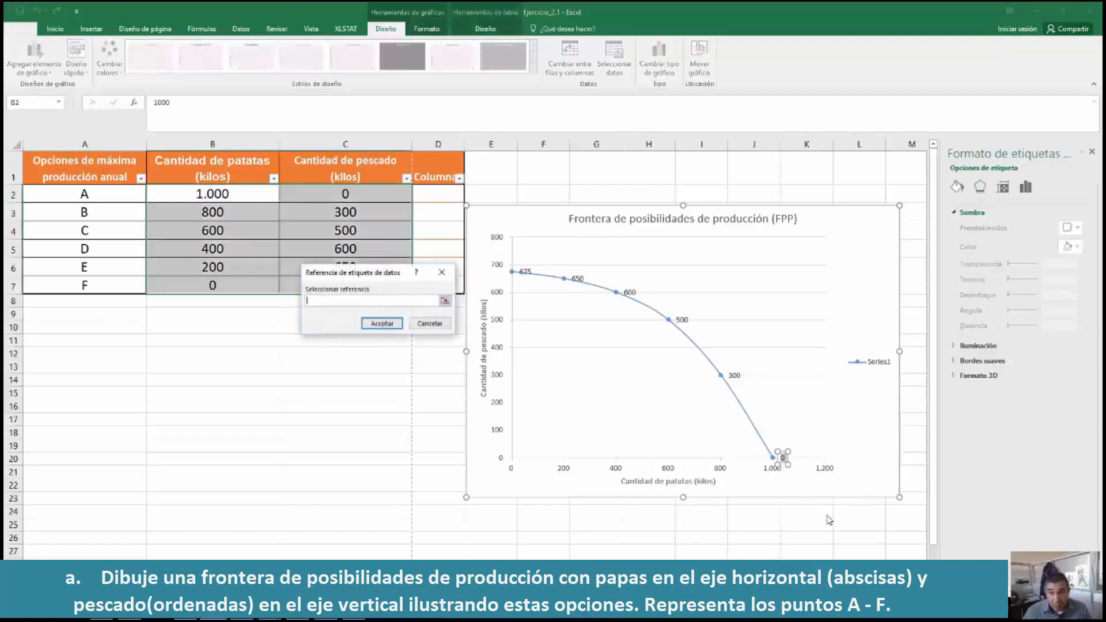
pyautogui.click(96, 195)
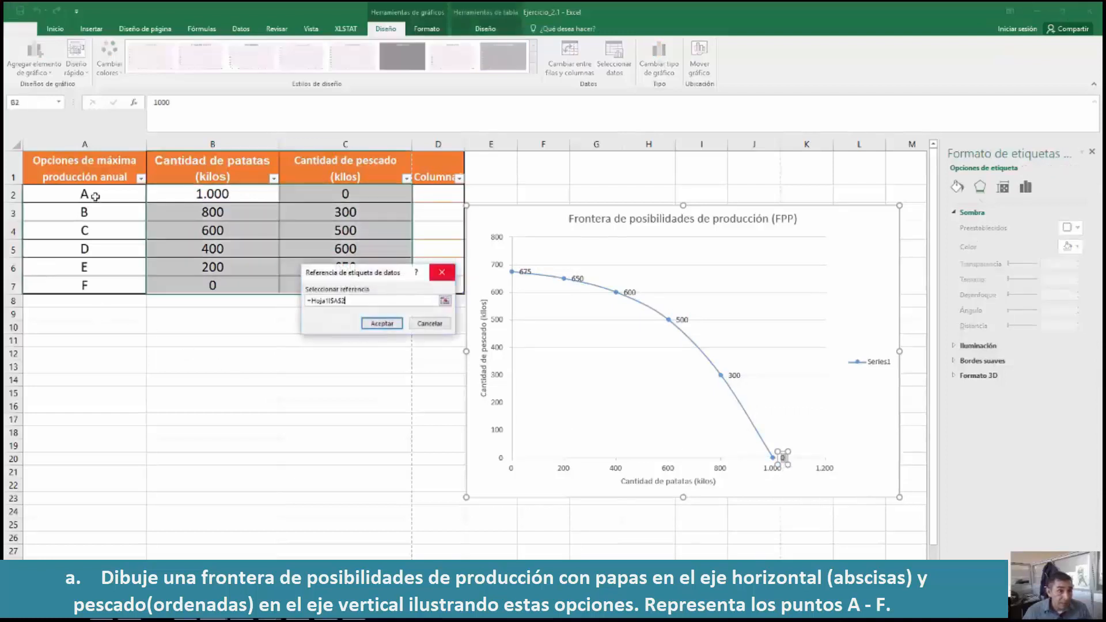
pyautogui.press('Return')
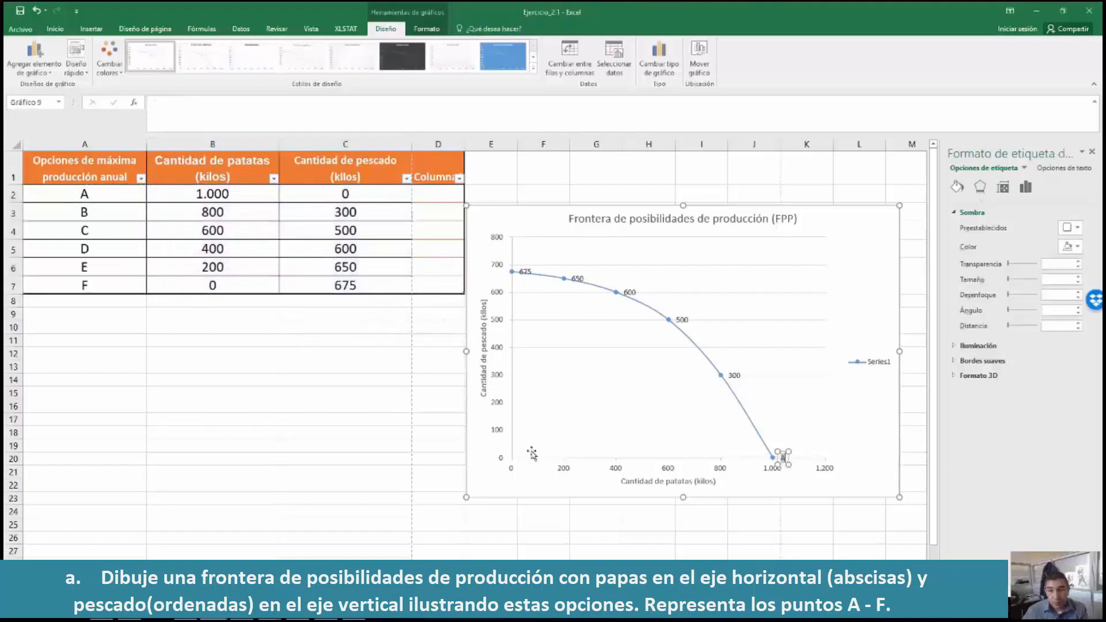
# Replace the data label of the point at 800 kilos of potatoes with a reference to cell A3.
pyautogui.click(737, 375)
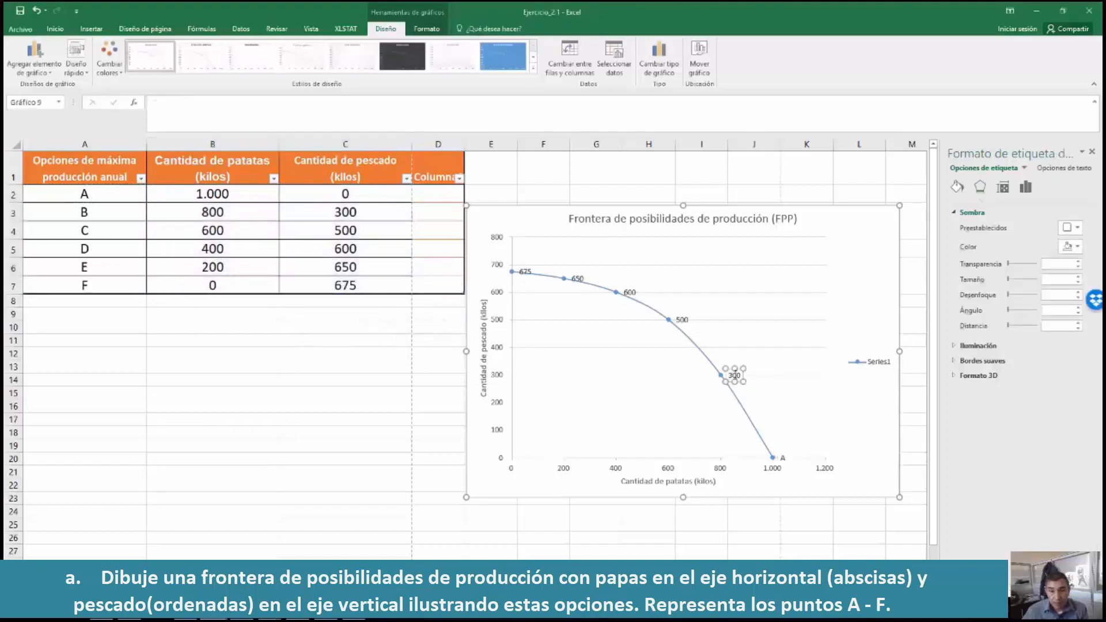
pyautogui.click(736, 377)
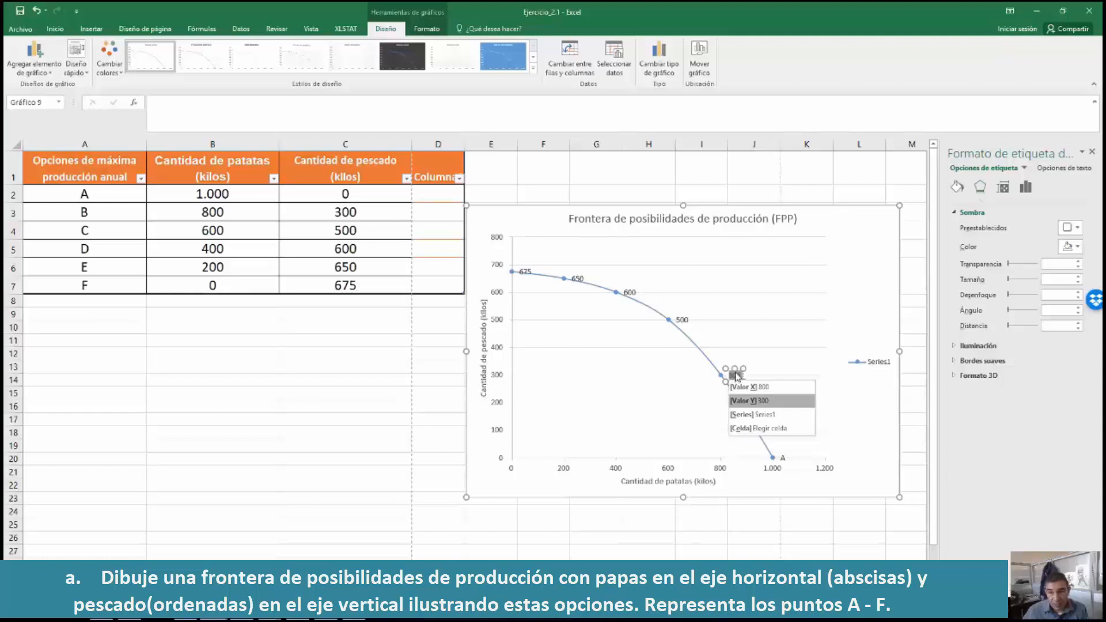
pyautogui.click(754, 428)
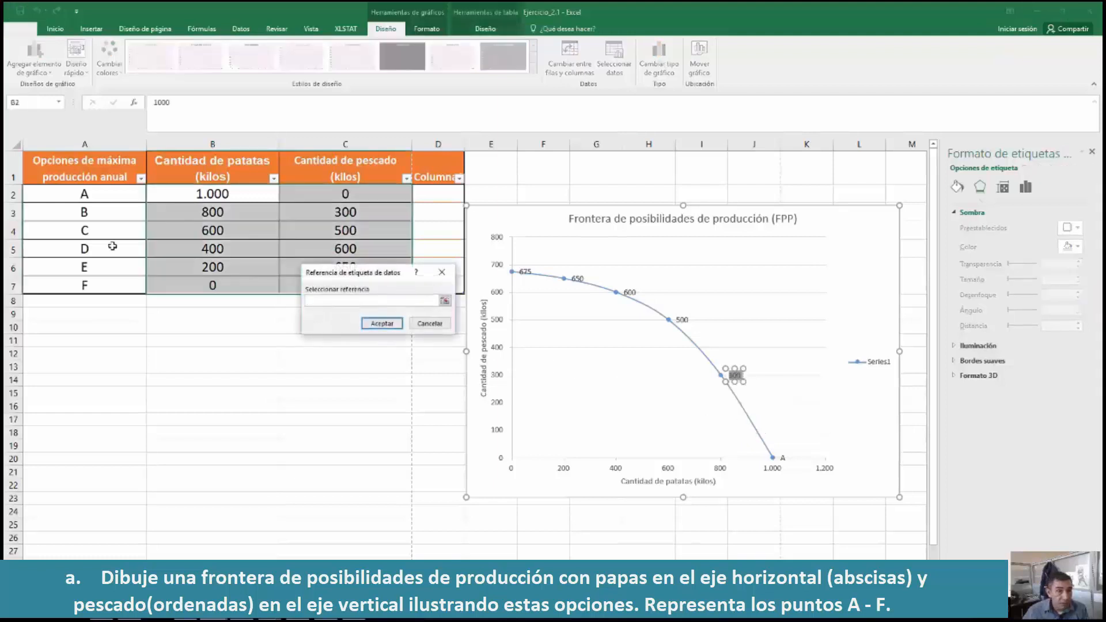
pyautogui.click(87, 213)
pyautogui.click(381, 324)
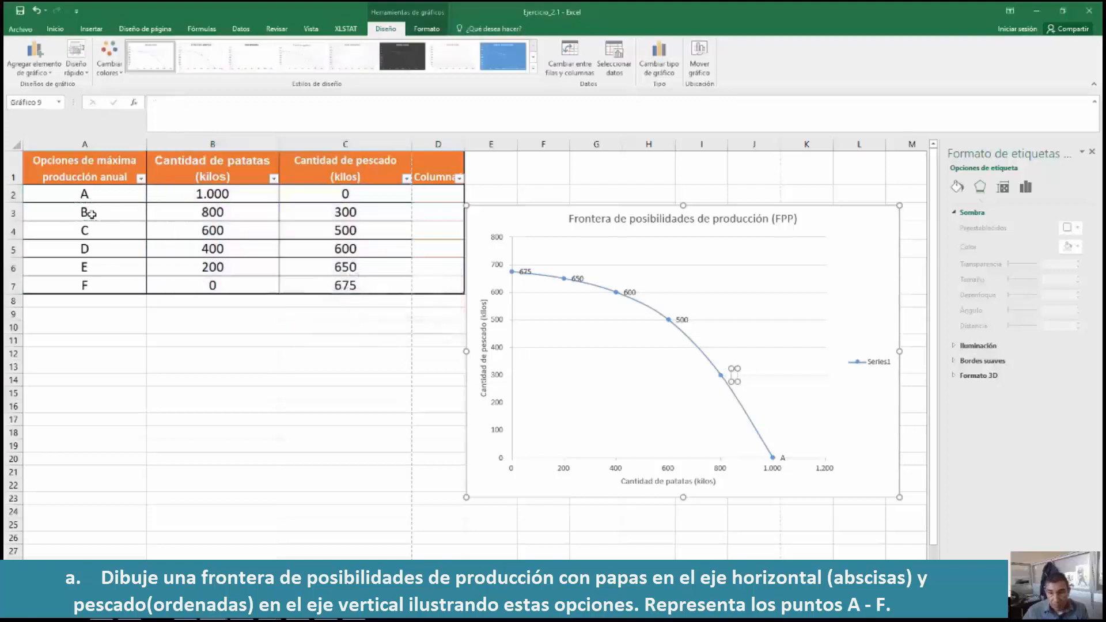
# Replace the data label of the point at 600 kilos of potatoes with a reference to cell A4.
pyautogui.click(682, 320)
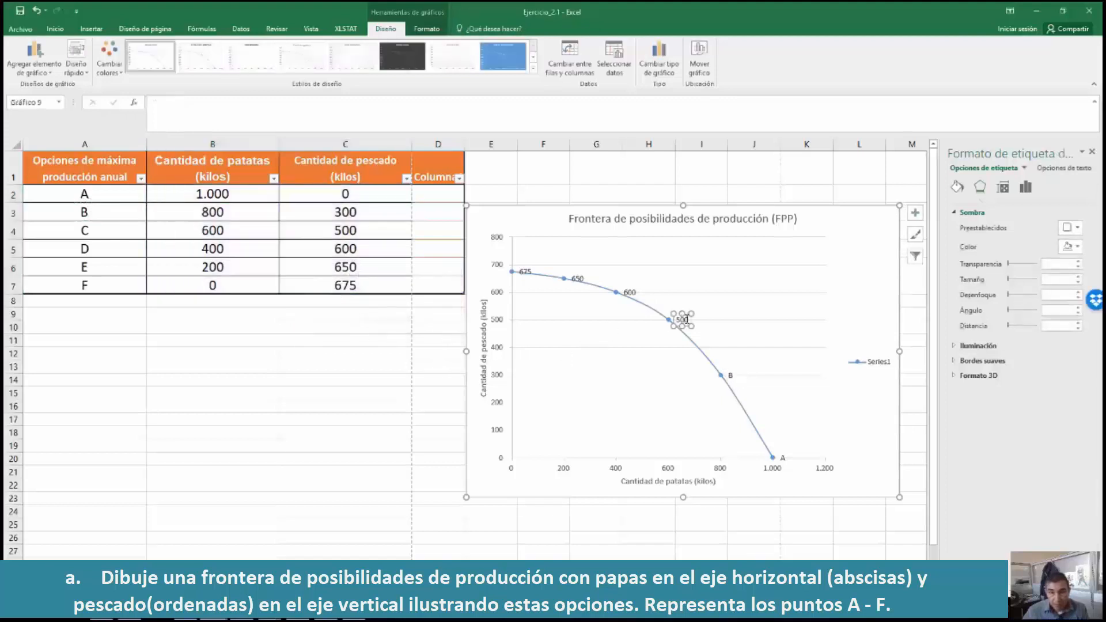
pyautogui.click(682, 319)
pyautogui.click(705, 374)
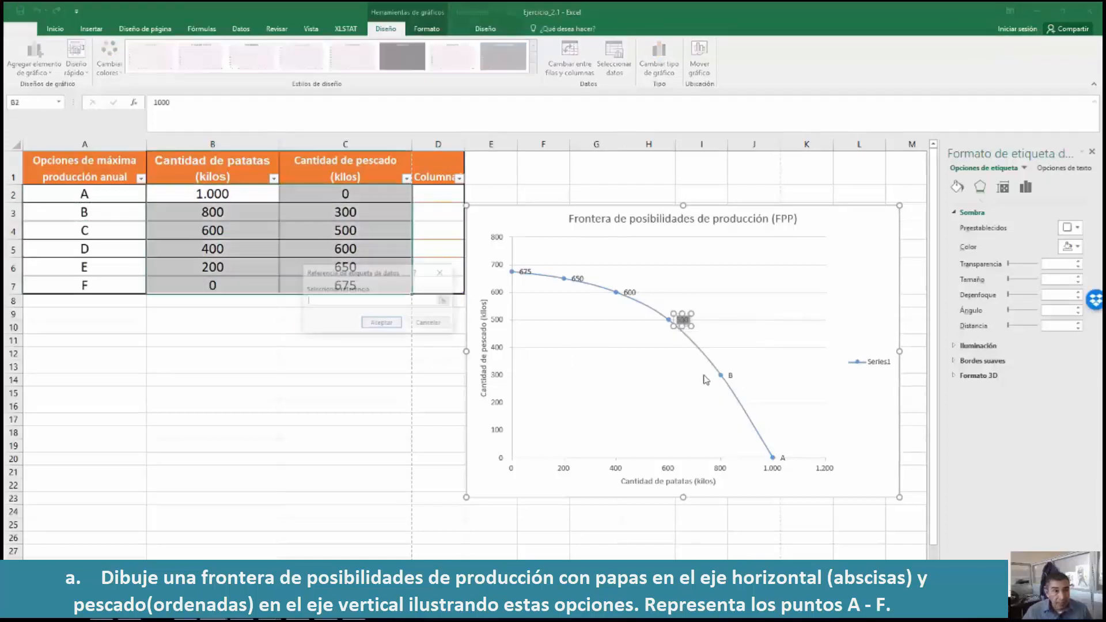
pyautogui.click(87, 231)
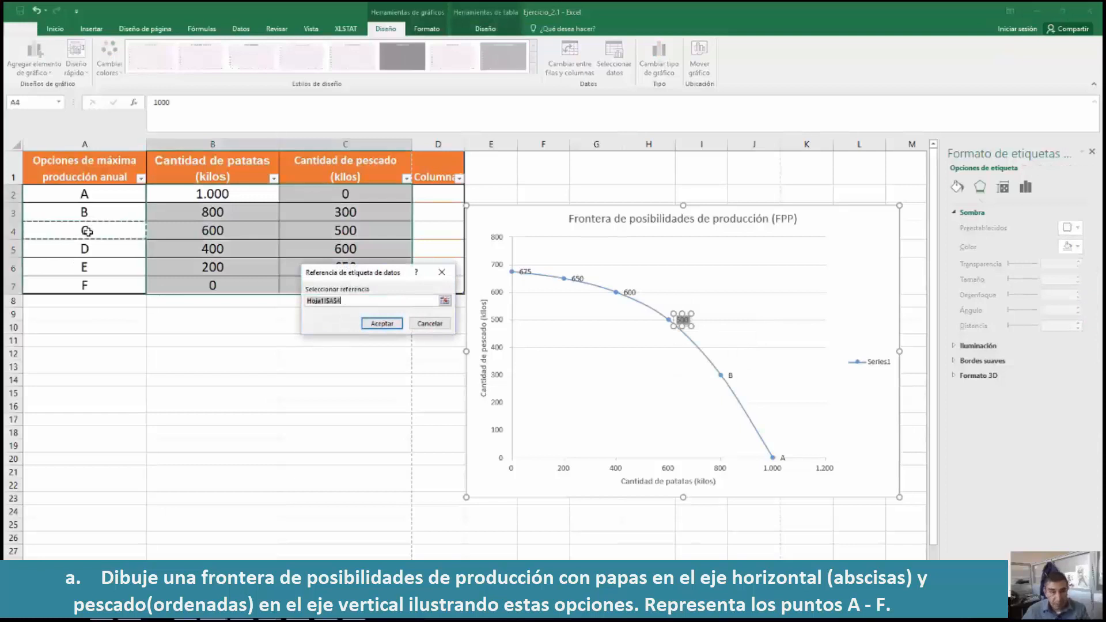
pyautogui.press('Return')
# Replace the data label of the point at 400 kilos of potatoes with a reference to cell A5.
pyautogui.click(630, 292)
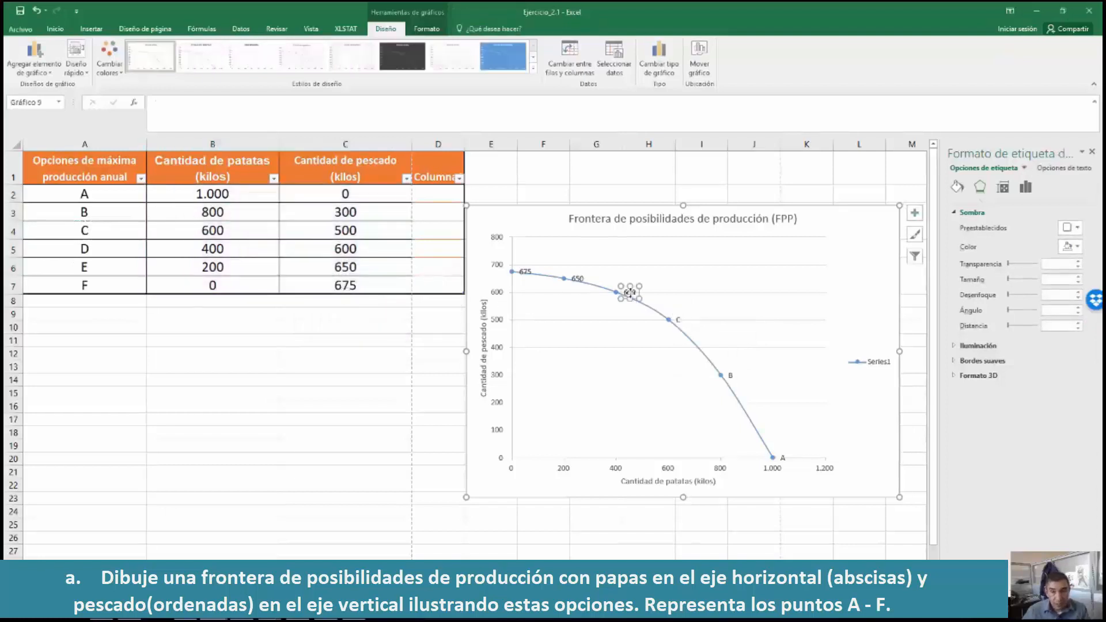
pyautogui.click(630, 292)
pyautogui.click(651, 345)
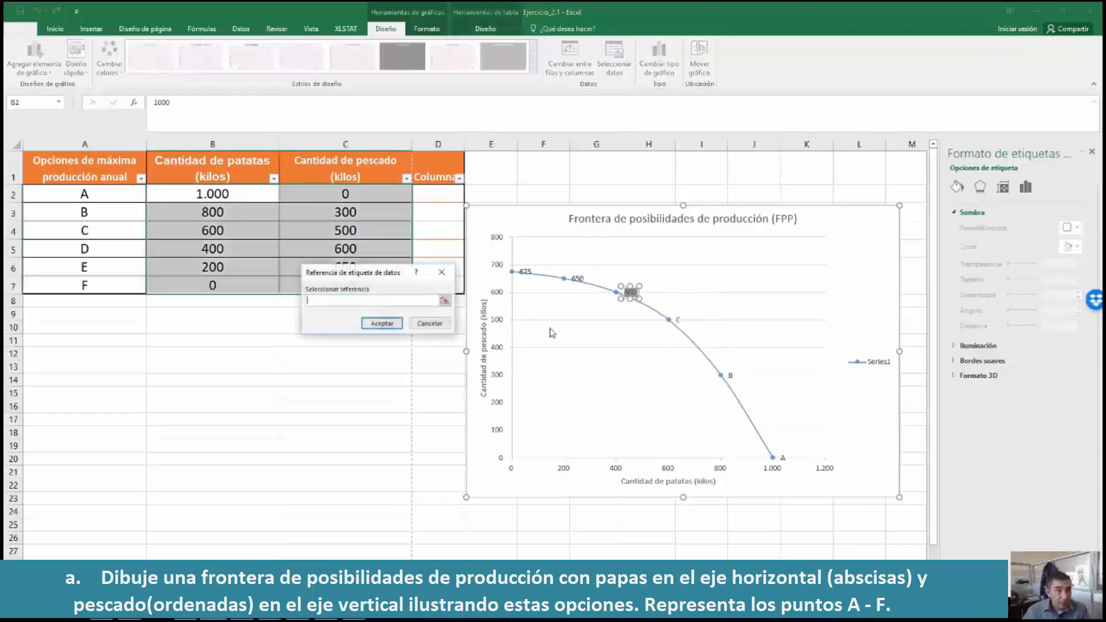
pyautogui.click(86, 248)
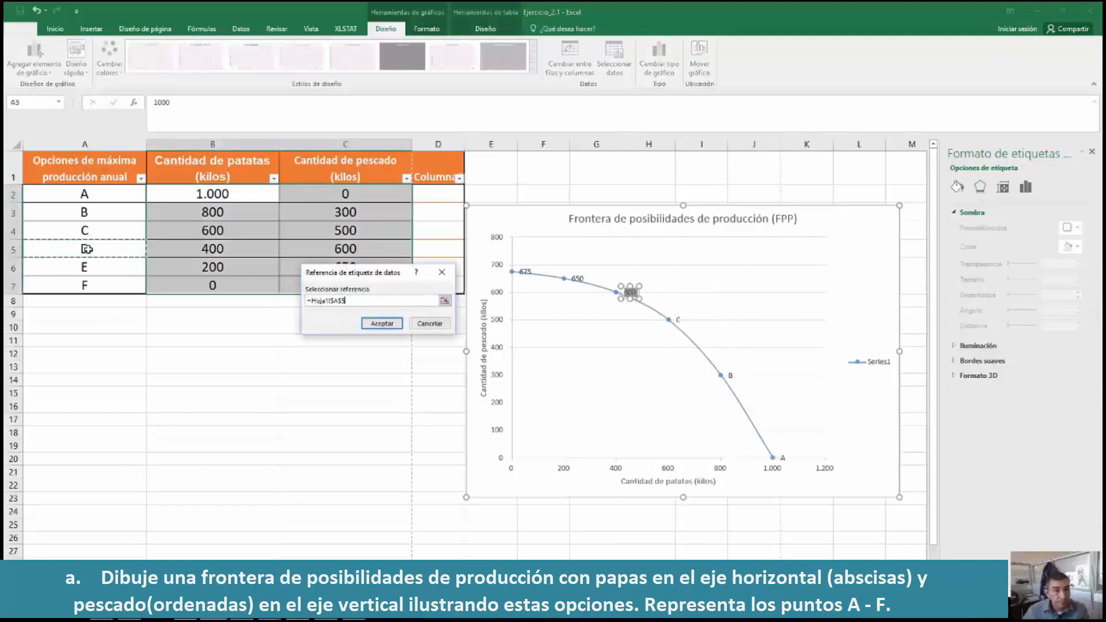
pyautogui.press('Return')
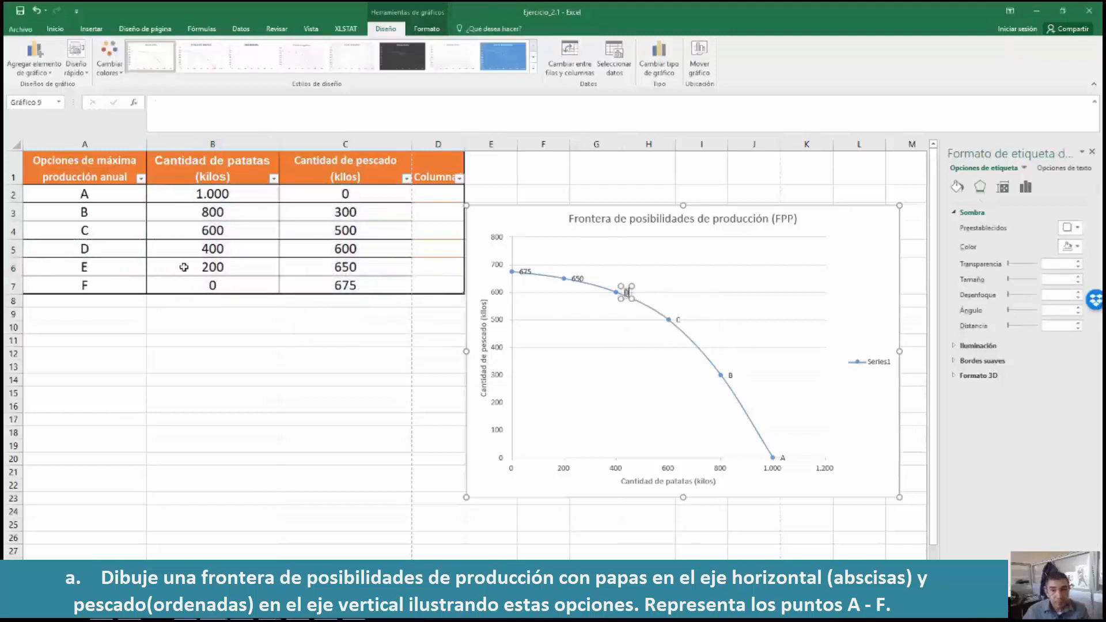
# Replace the data label of the point at 200 kilos of potatoes with a reference to cell A6.
pyautogui.click(577, 279)
pyautogui.click(579, 280)
pyautogui.click(602, 331)
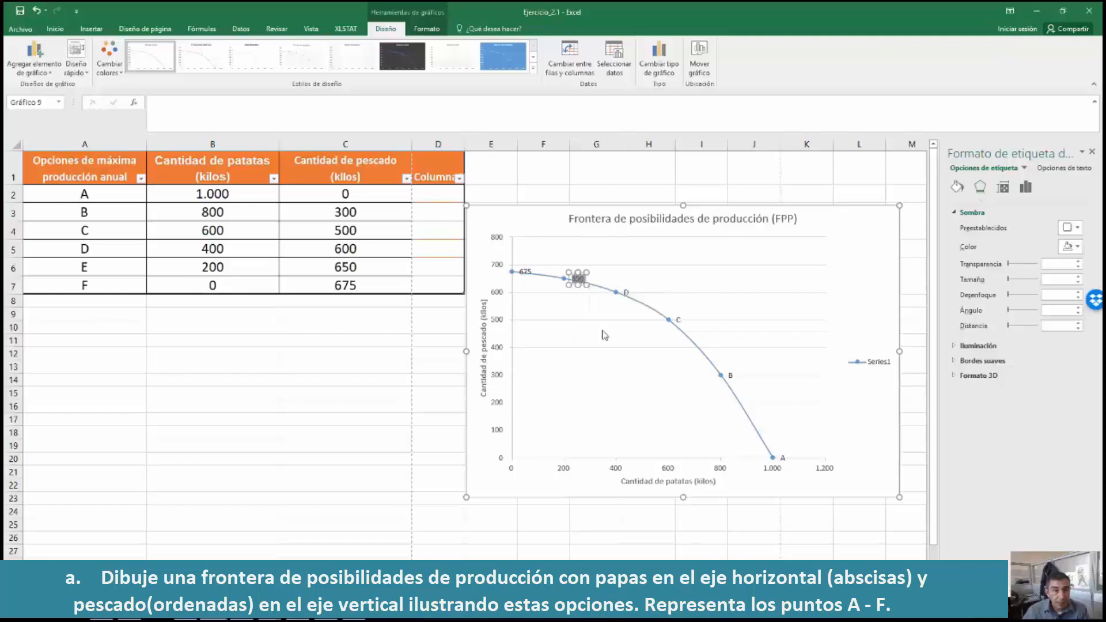
pyautogui.click(84, 266)
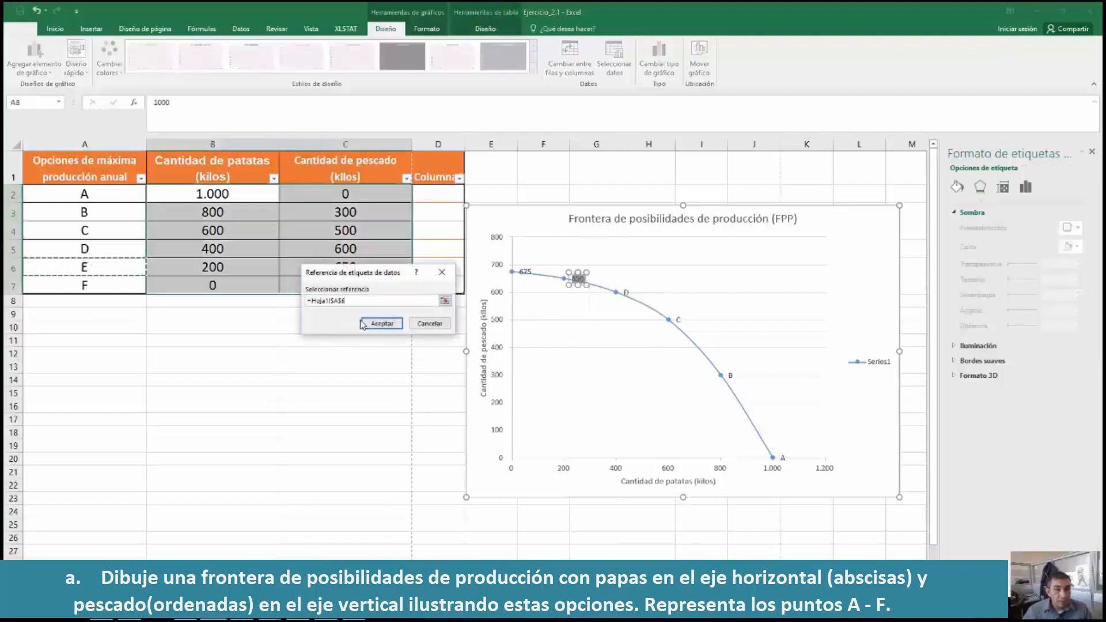
pyautogui.click(382, 323)
# Replace the data label of the point at 0 kilos of potatoes with a reference to cell A7.
pyautogui.click(525, 272)
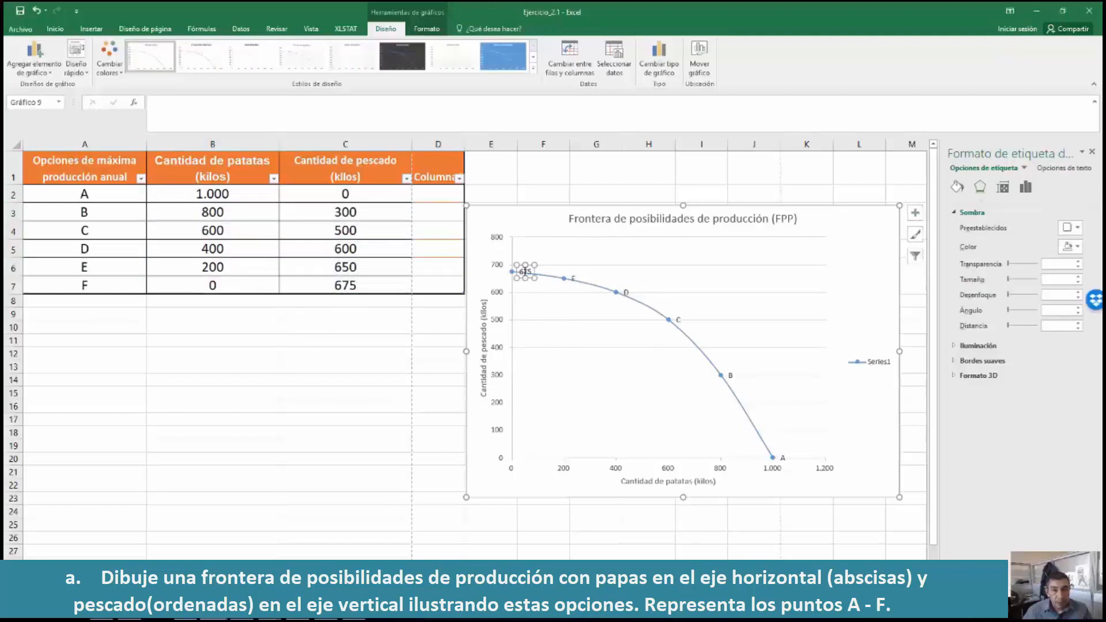
pyautogui.click(526, 274)
pyautogui.click(550, 325)
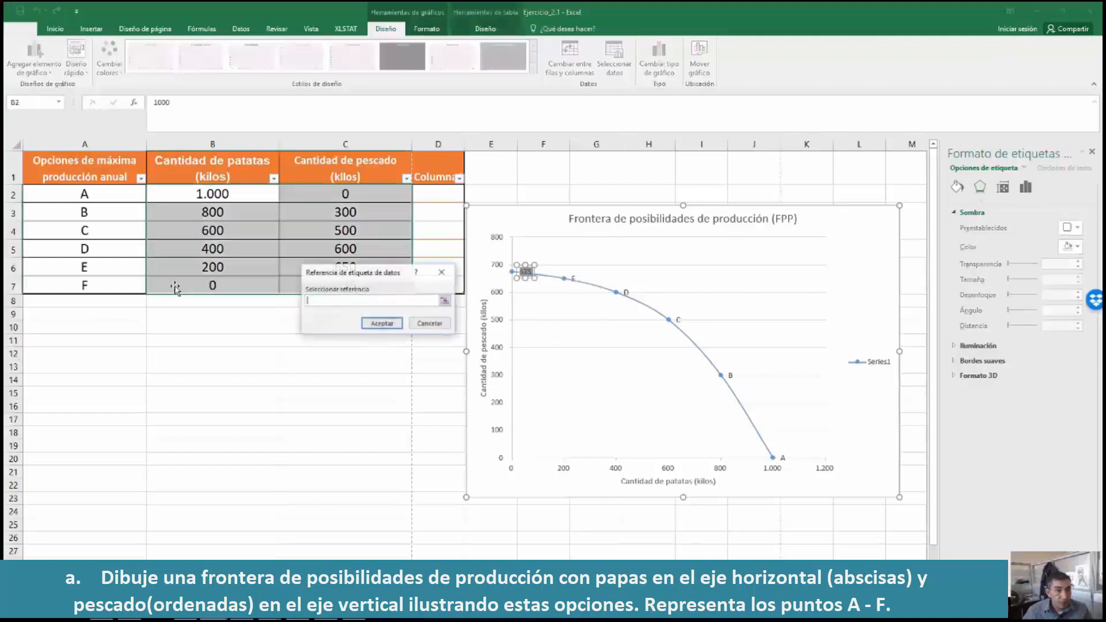
pyautogui.click(91, 284)
pyautogui.press('Return')
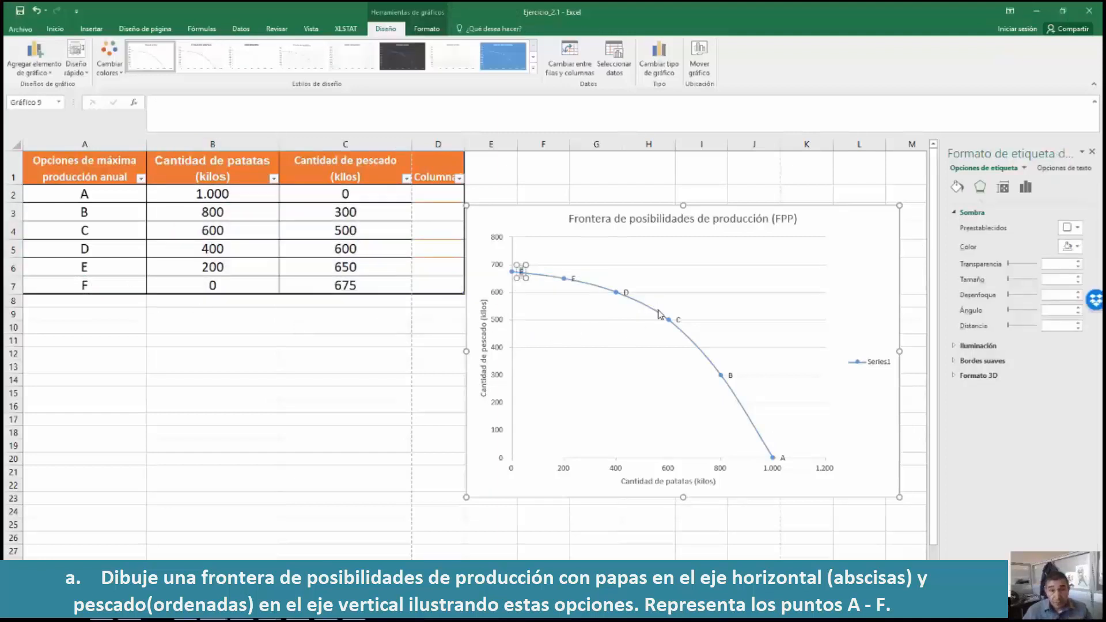
# Format all point labels in the chart as bold at size 14 and delete the Series1 legend.
pyautogui.click(660, 314)
pyautogui.click(627, 293)
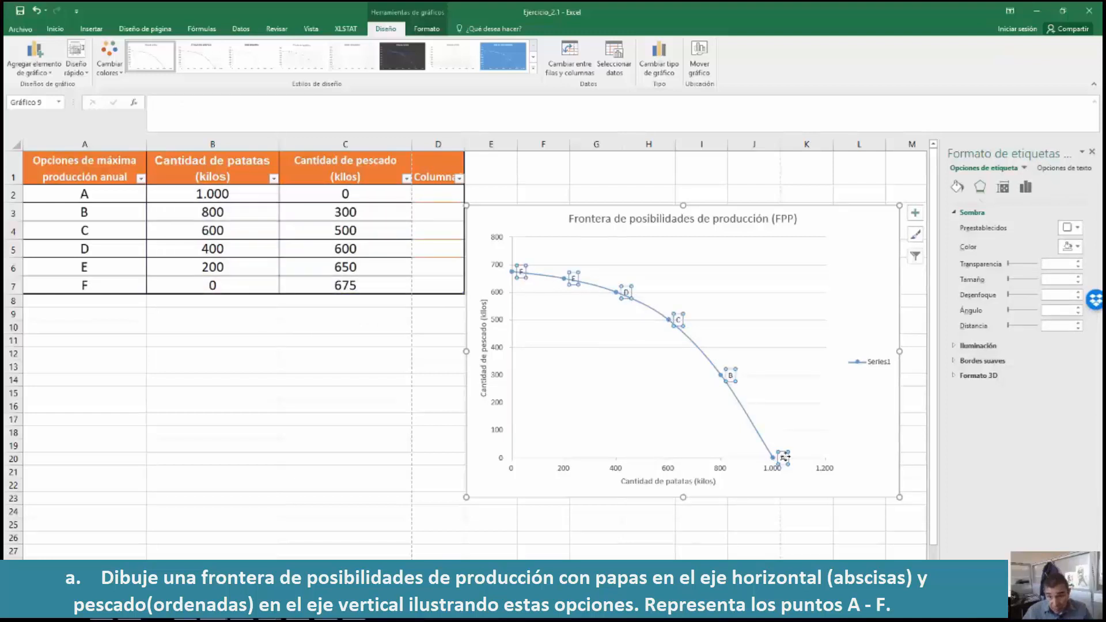
pyautogui.click(52, 30)
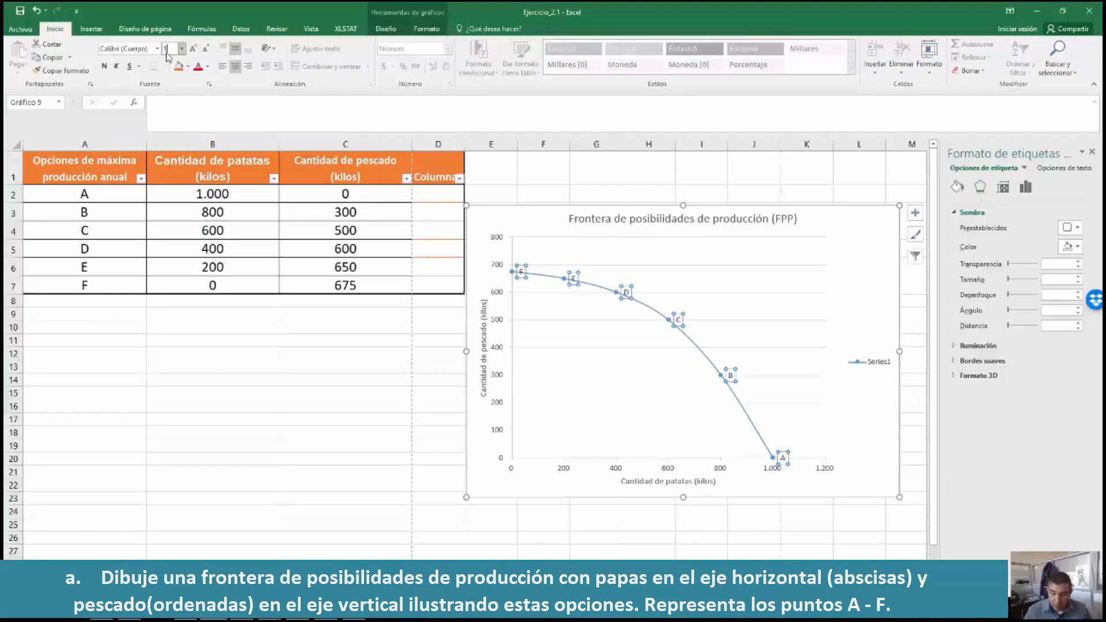
pyautogui.press('Return')
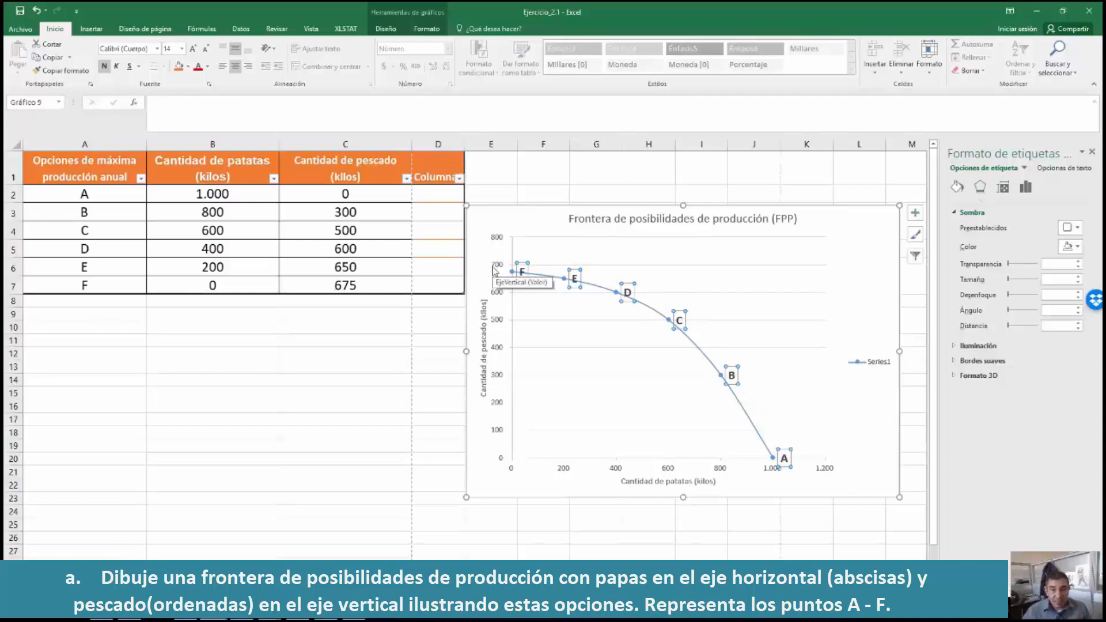
pyautogui.click(872, 366)
pyautogui.press('Delete')
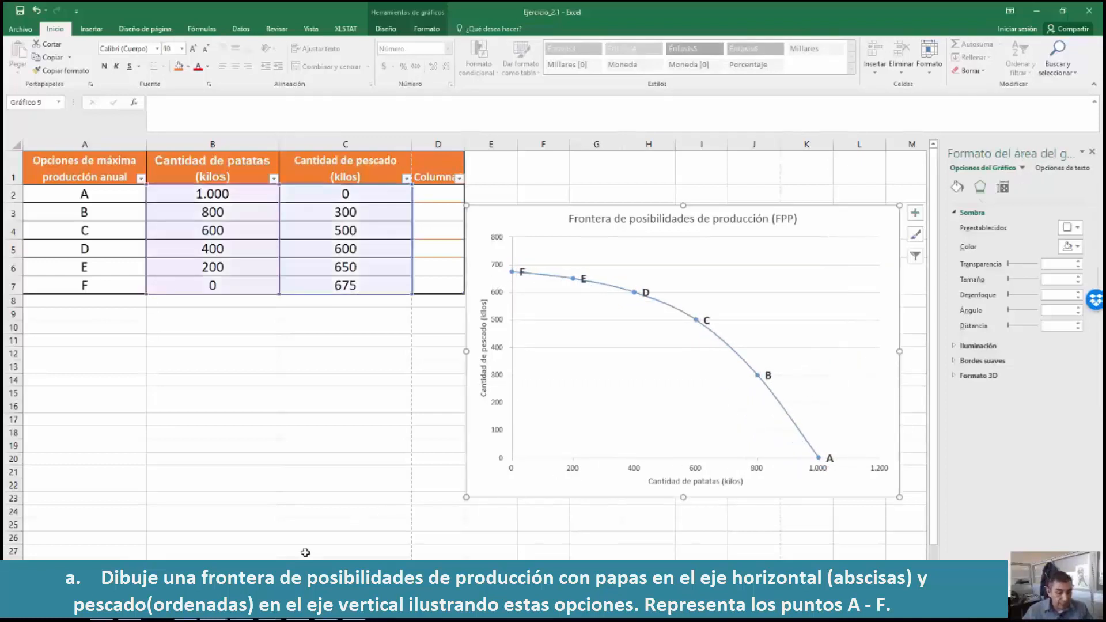
# Switch to the Word document, highlight question b about producing 500 pounds of fish and 800 of potatoes, and return to Excel.
pyautogui.hotkey('alt', 'Tab')
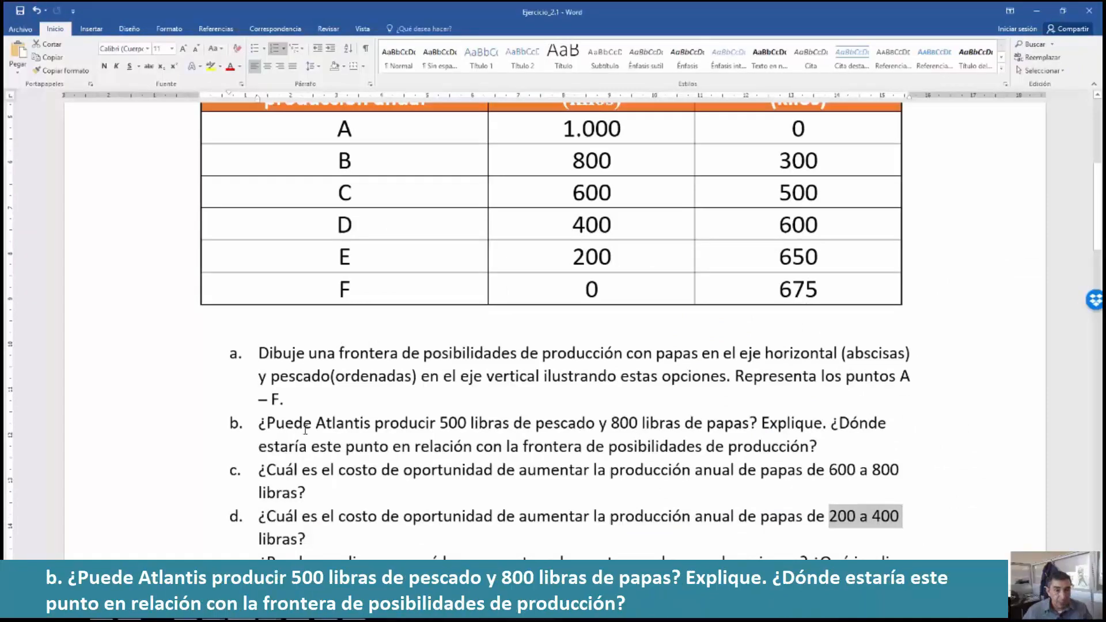
pyautogui.moveTo(257, 423); pyautogui.dragTo(748, 436)
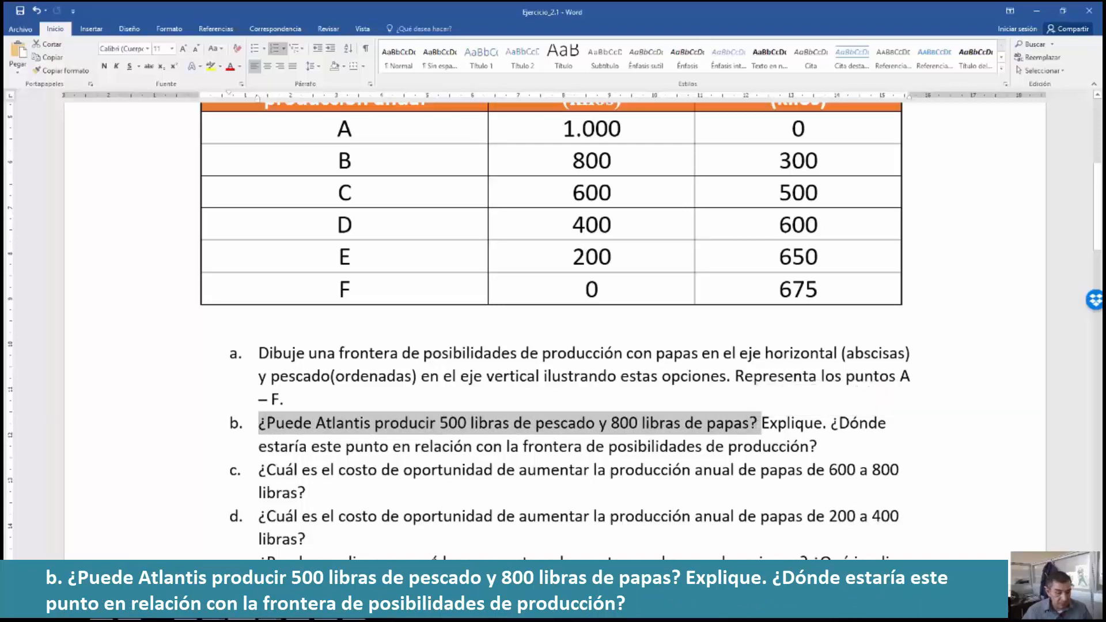
pyautogui.hotkey('alt', 'Tab')
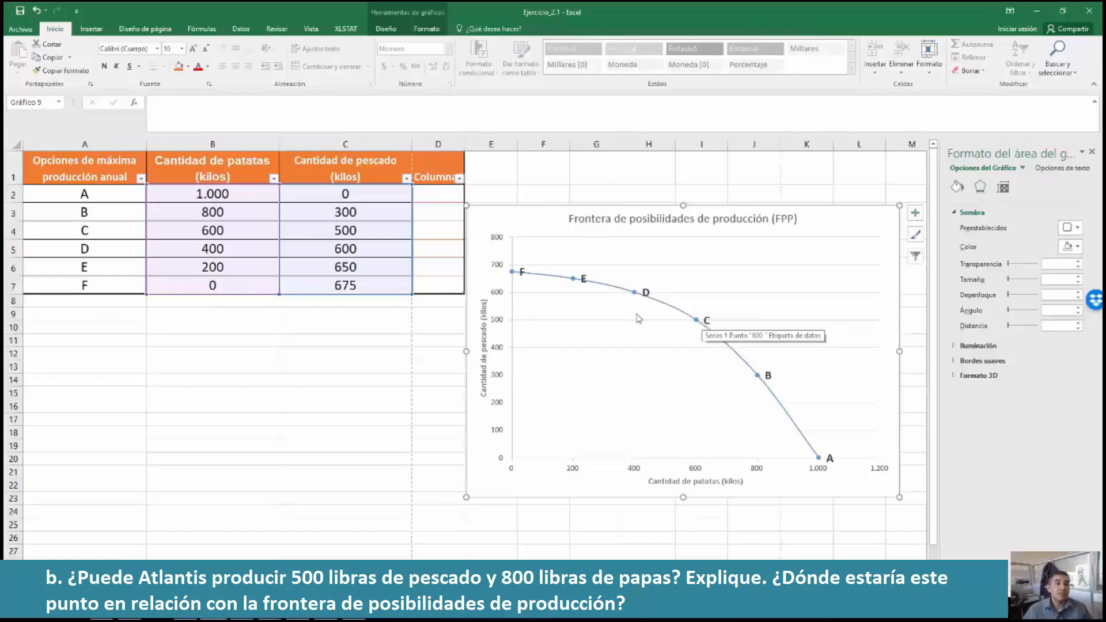
# Draw a horizontal straight line in the chart at 500 kilos of fish, from the vertical axis to about 800 kilos of potatoes.
pyautogui.click(92, 29)
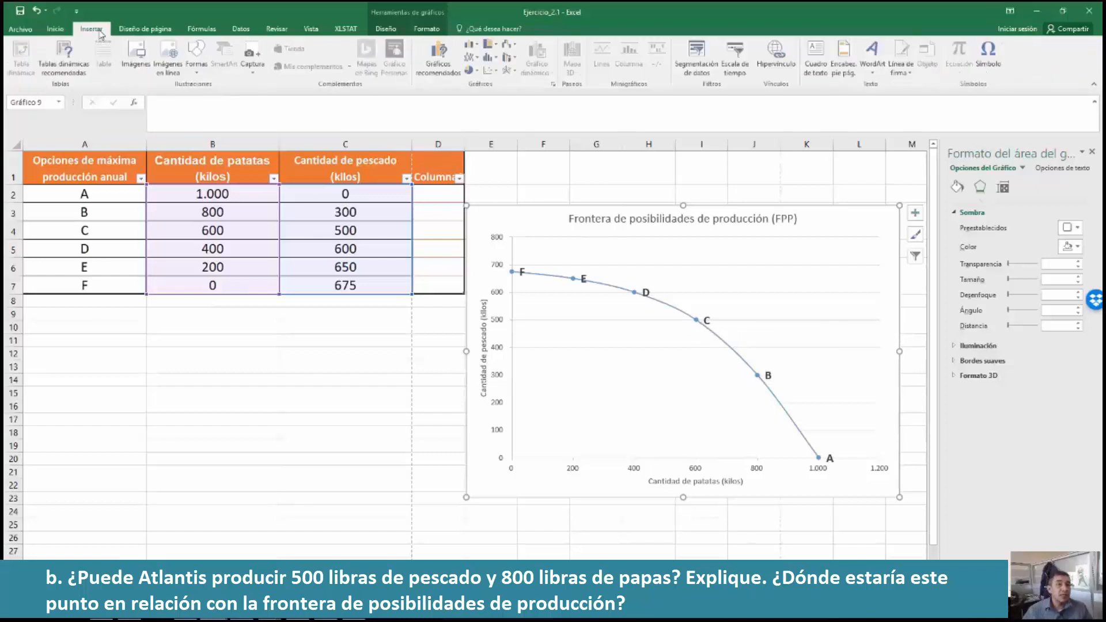
pyautogui.click(196, 53)
pyautogui.click(209, 96)
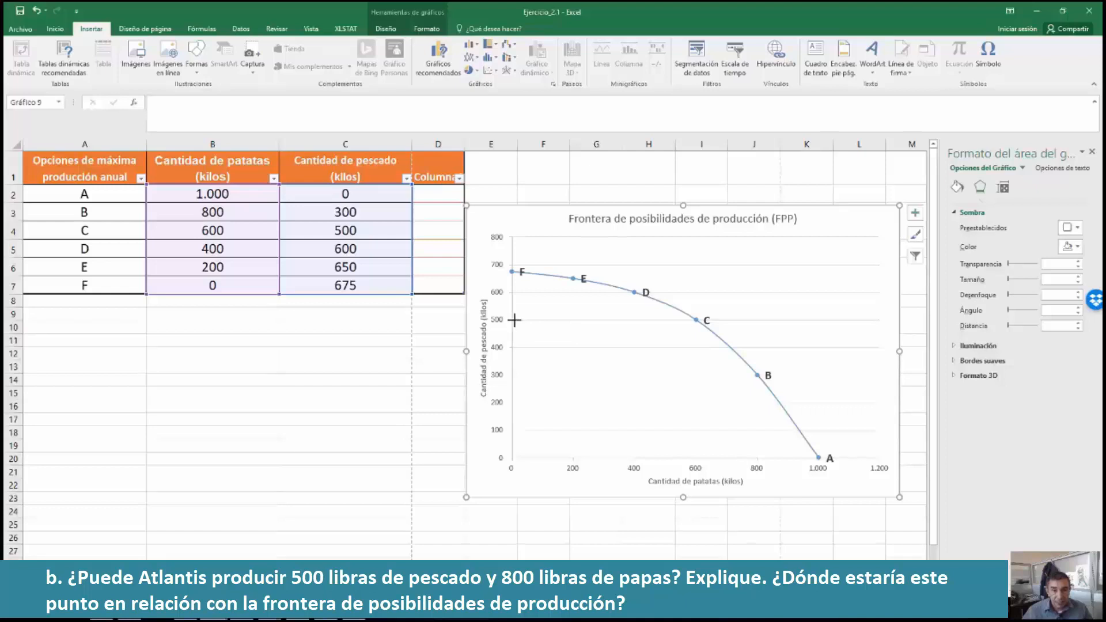
pyautogui.moveTo(513, 320); pyautogui.dragTo(756, 320)
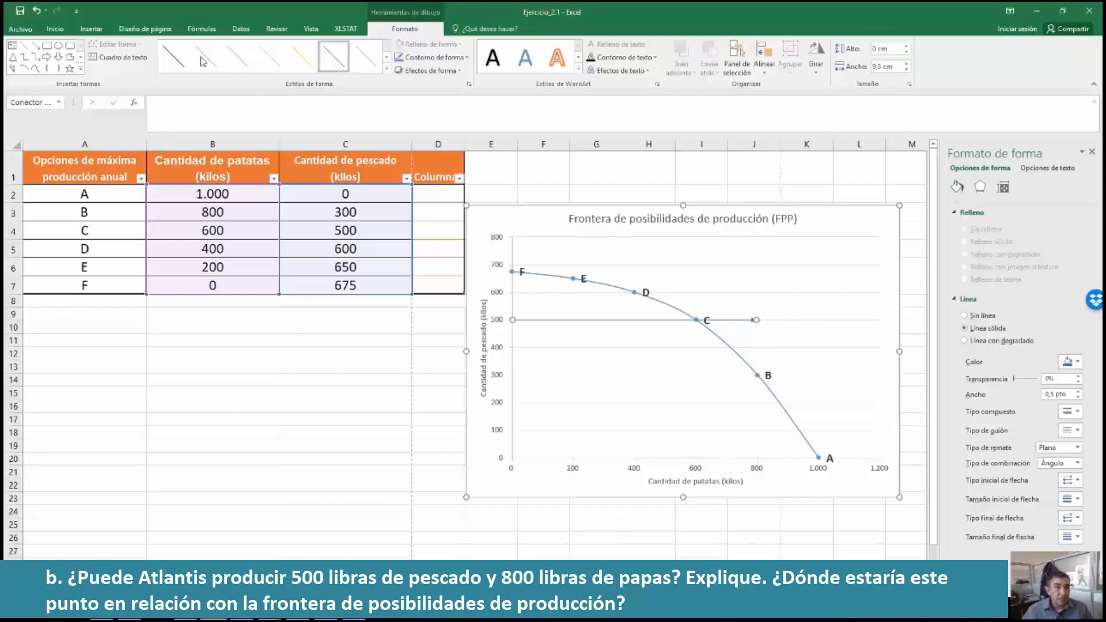
# Draw a circle about 0.55 cm across at the line's outer end, with the darker blue filled shape style and the letter G inside.
pyautogui.click(93, 29)
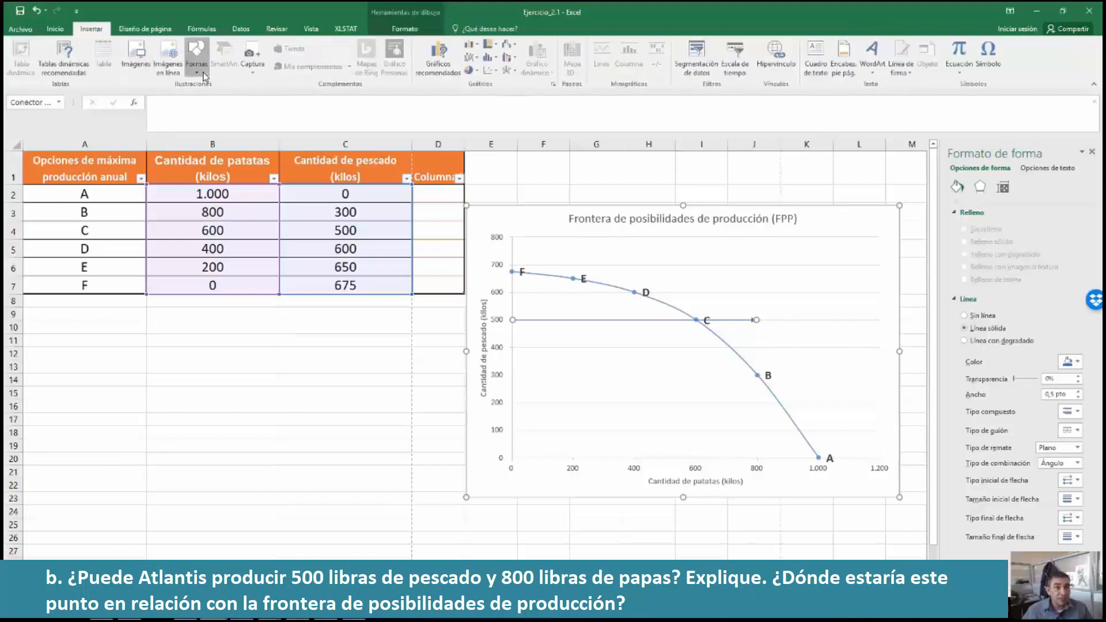
pyautogui.click(197, 55)
pyautogui.click(229, 97)
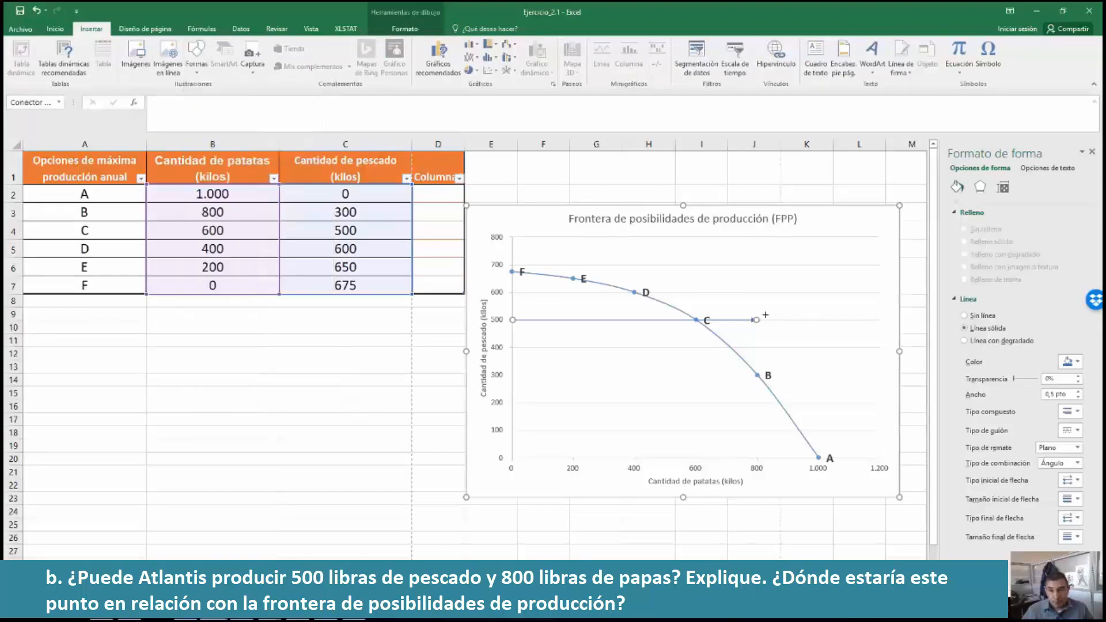
pyautogui.moveTo(747, 312); pyautogui.dragTo(761, 326)
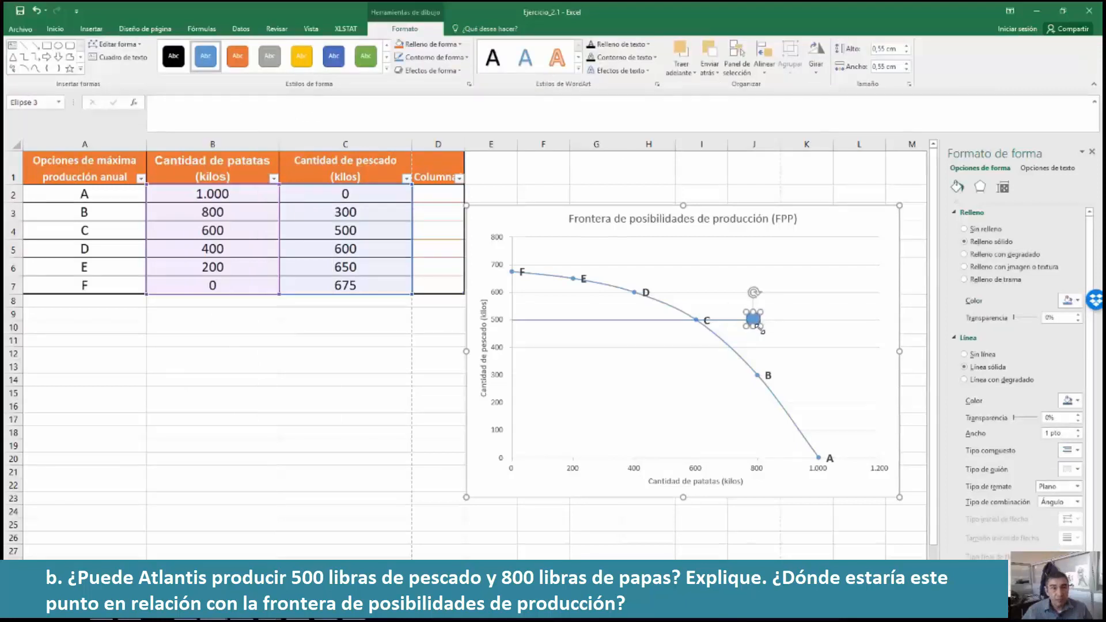
pyautogui.click(333, 56)
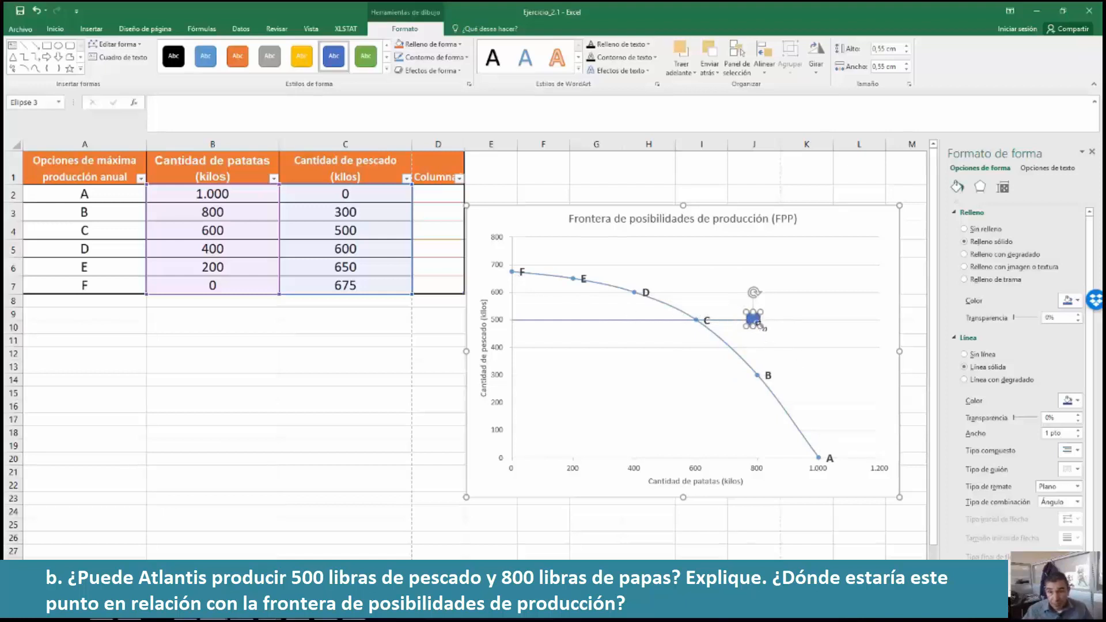
# Enlarge the G circle to about 0.75 cm high by 0.67 cm wide and centre its letter horizontally.
pyautogui.moveTo(761, 327); pyautogui.dragTo(764, 331)
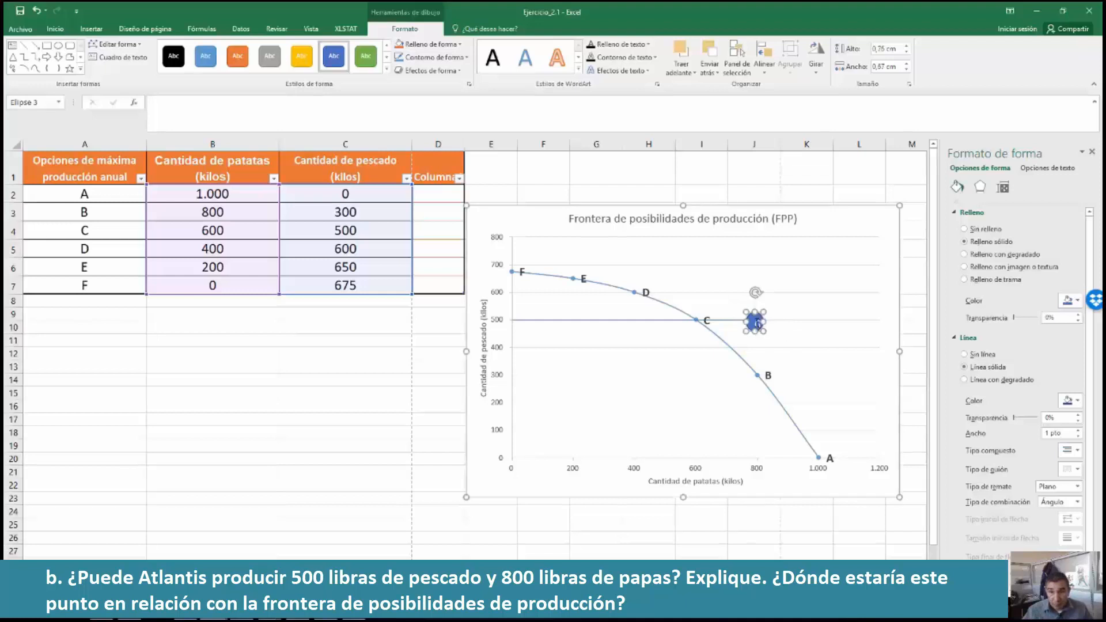
pyautogui.click(55, 29)
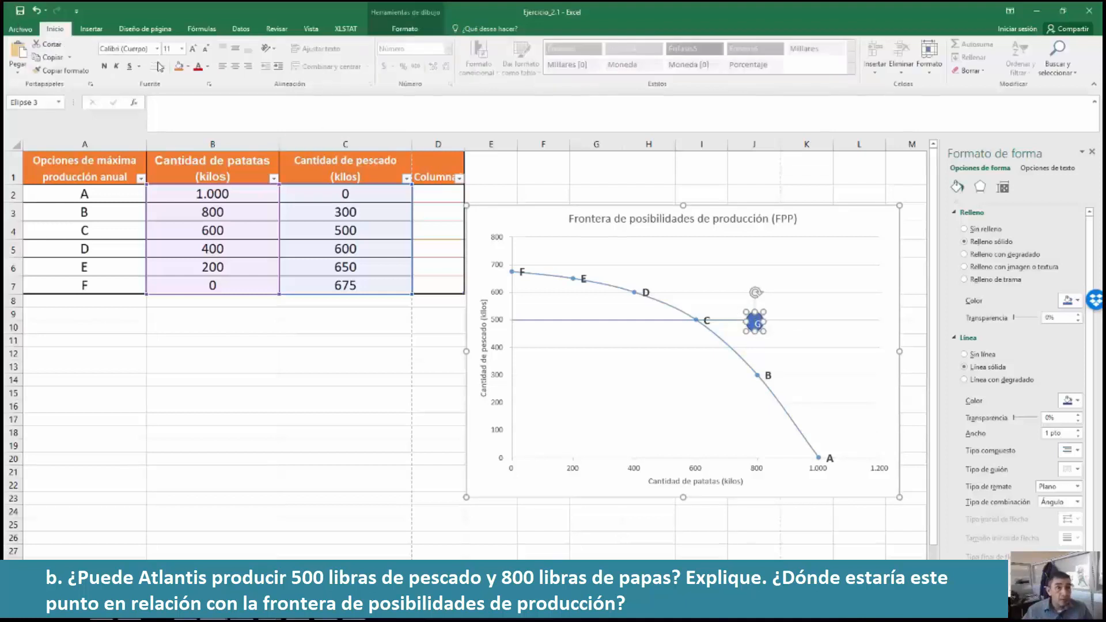
pyautogui.click(235, 66)
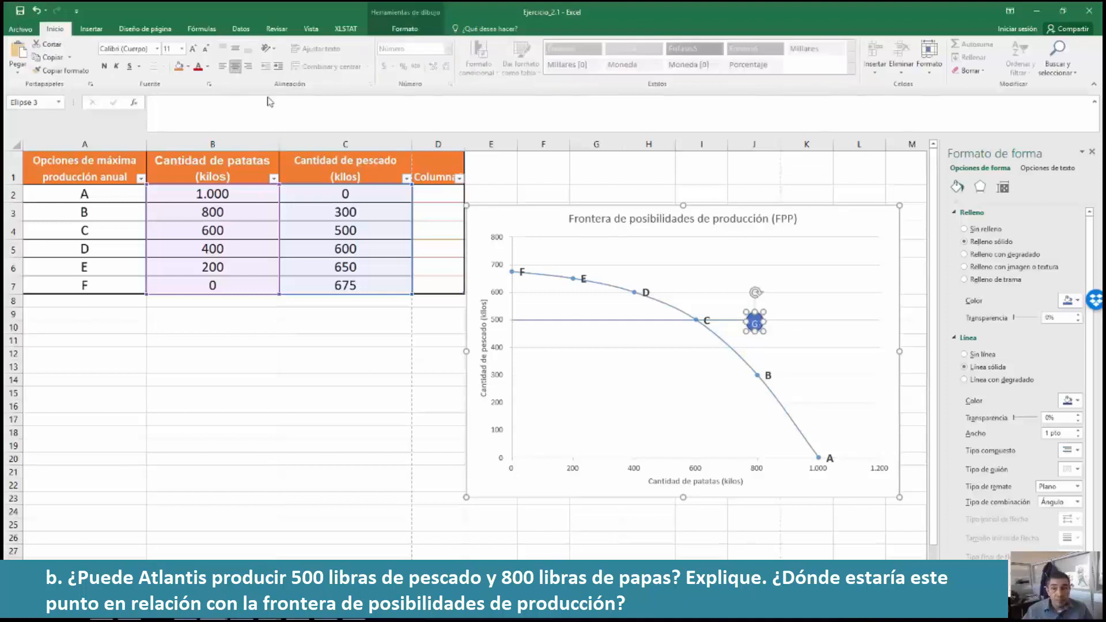
# Move the G circle slightly upward so that it is centred on the line at 500 kilos of fish.
pyautogui.click(778, 318)
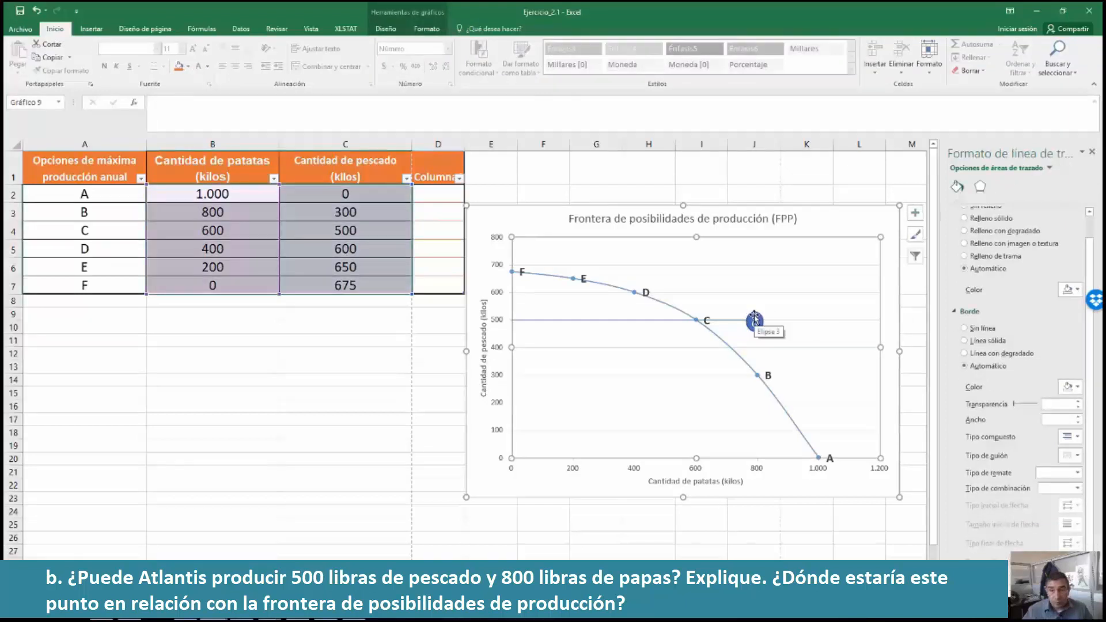
pyautogui.click(754, 315)
pyautogui.click(713, 311)
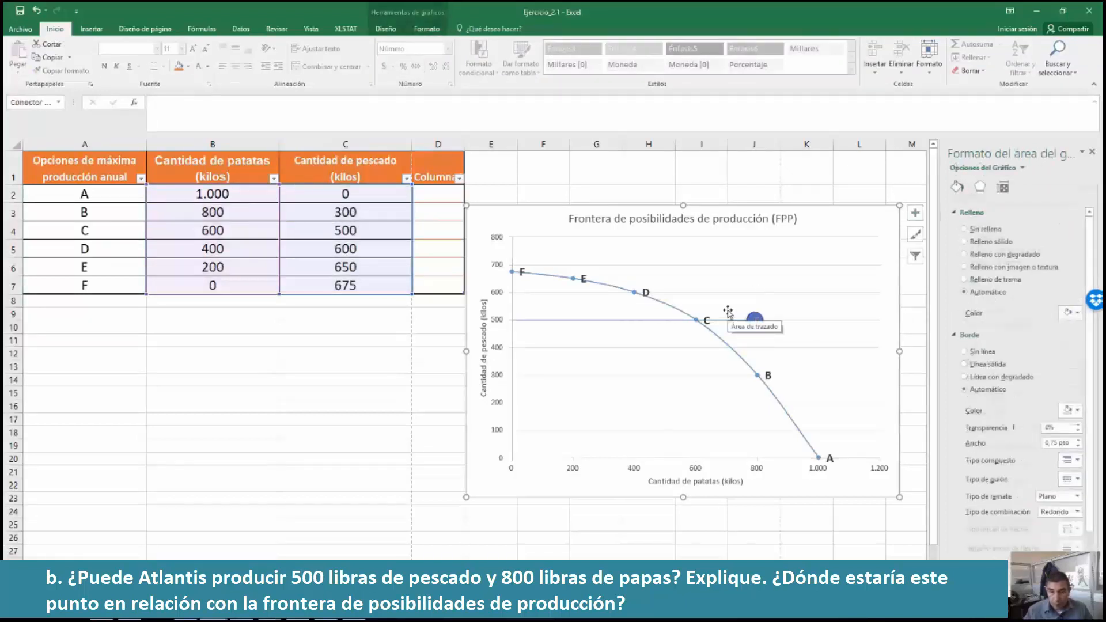
pyautogui.click(756, 317)
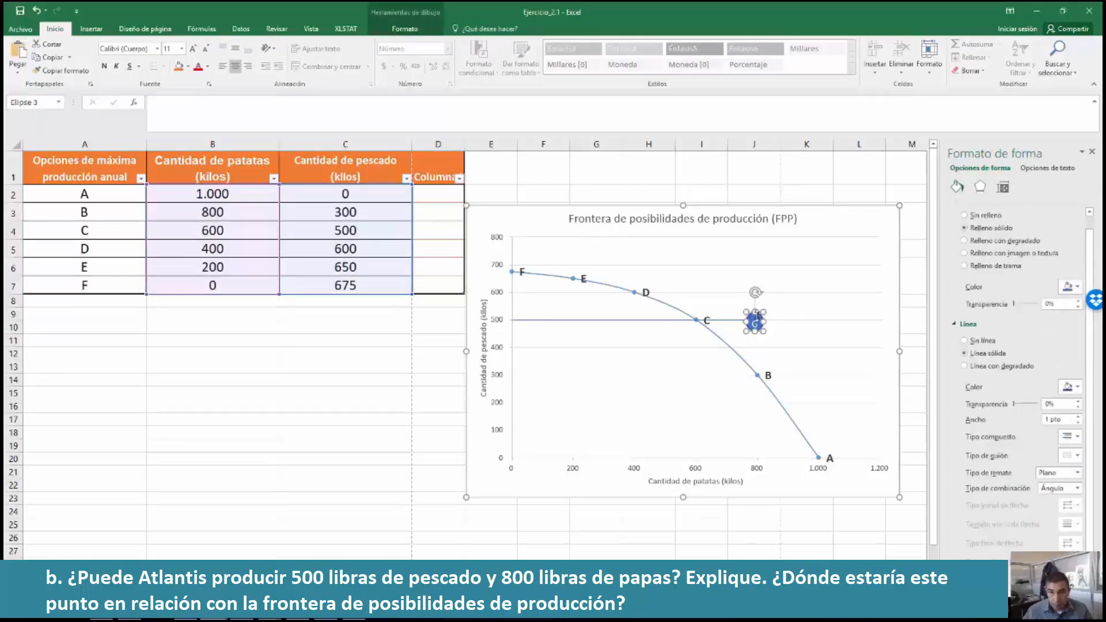
pyautogui.moveTo(756, 315); pyautogui.dragTo(756, 313)
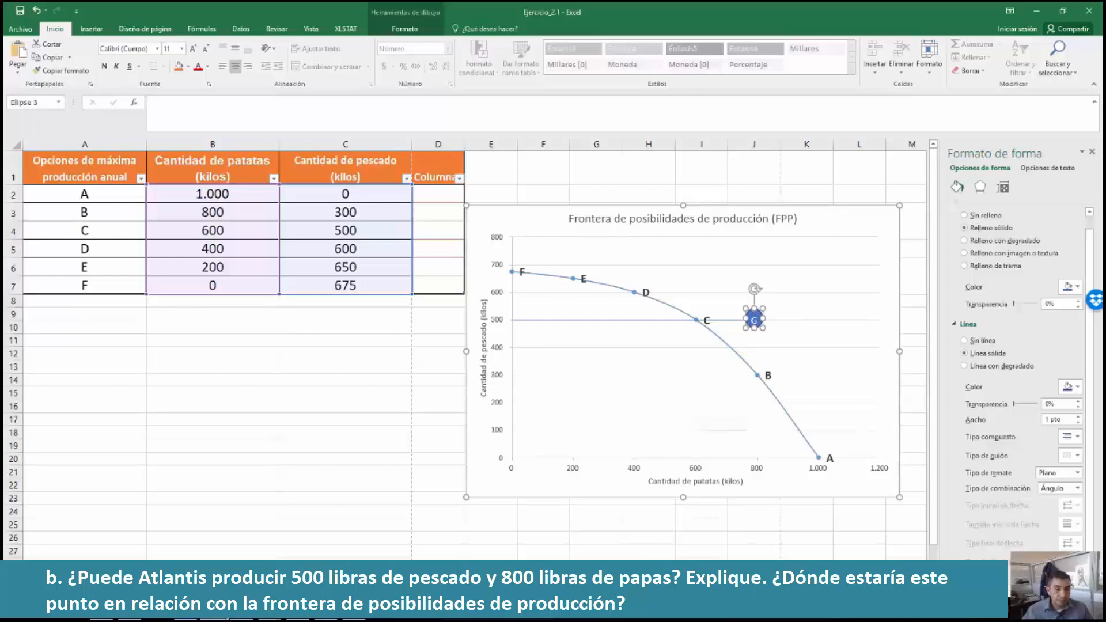
# Switch to the Word document, highlight question c on the opportunity cost of raising potatoes from 600 to 800 pounds, and return to Excel.
pyautogui.hotkey('alt', 'Tab')
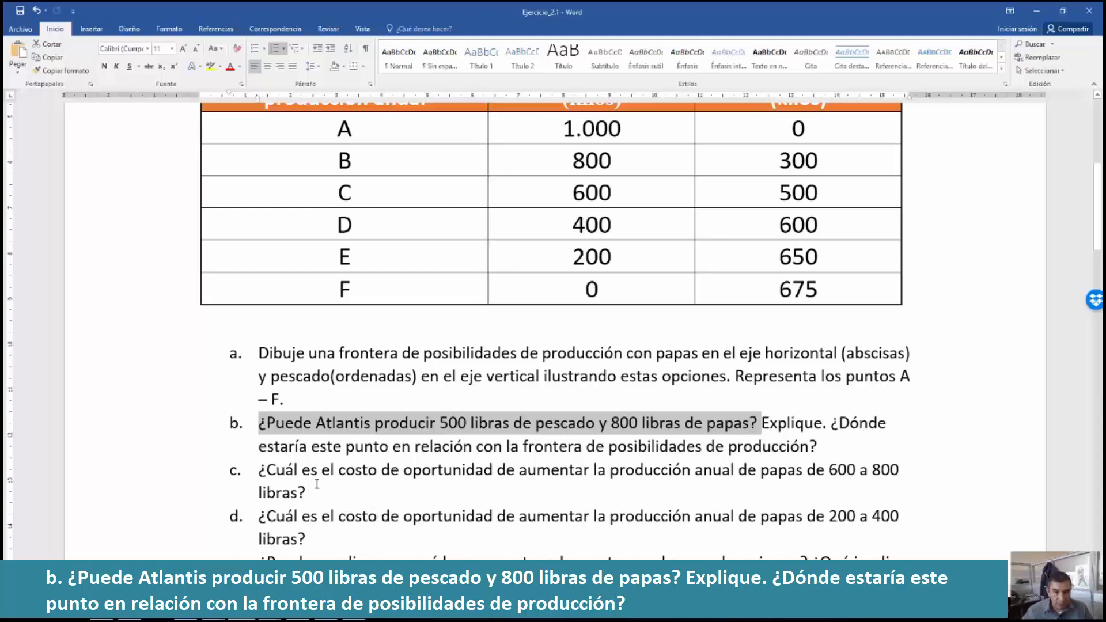
pyautogui.moveTo(259, 474); pyautogui.dragTo(307, 493)
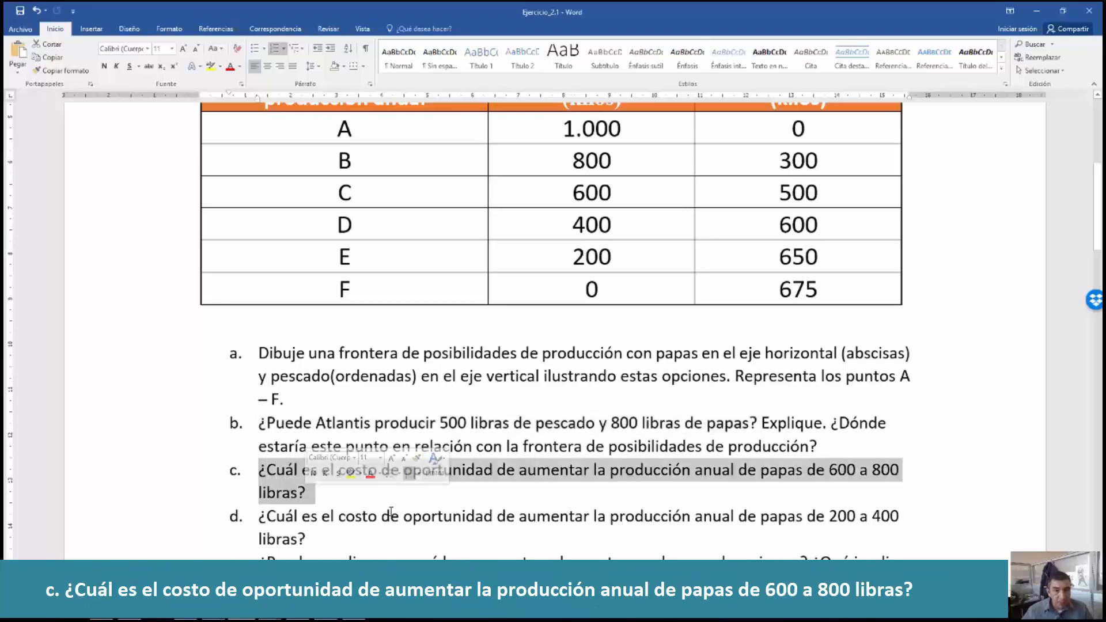
pyautogui.scroll(-3, 390, 484)
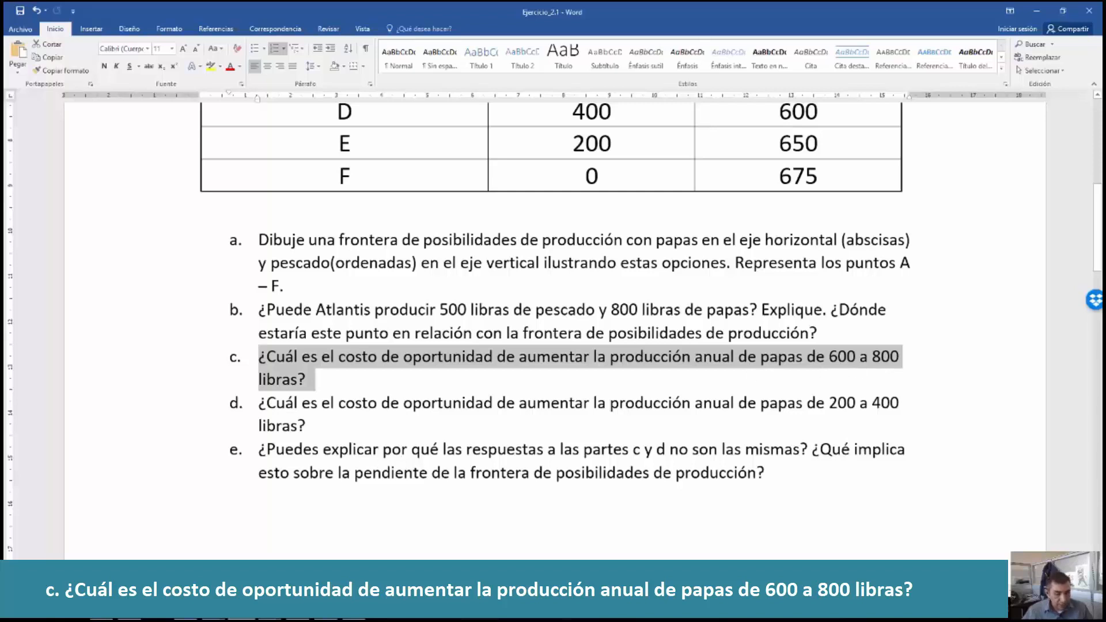
pyautogui.hotkey('alt', 'Tab')
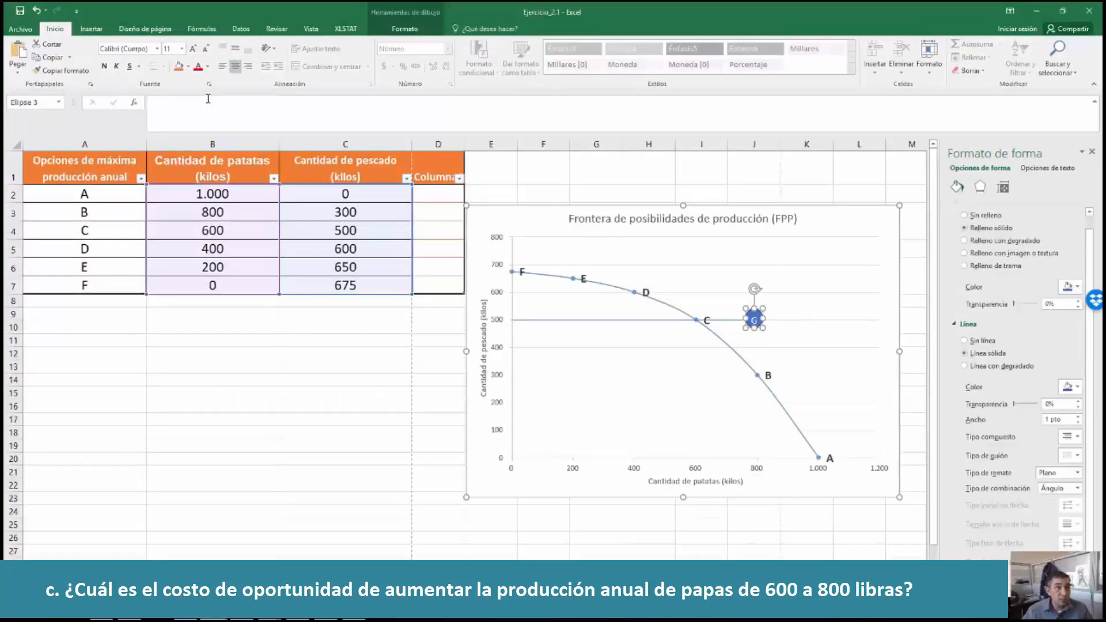
# Draw a horizontal arrow about 2.62 cm long from point C to the G circle, with the thin orange line style.
pyautogui.click(91, 29)
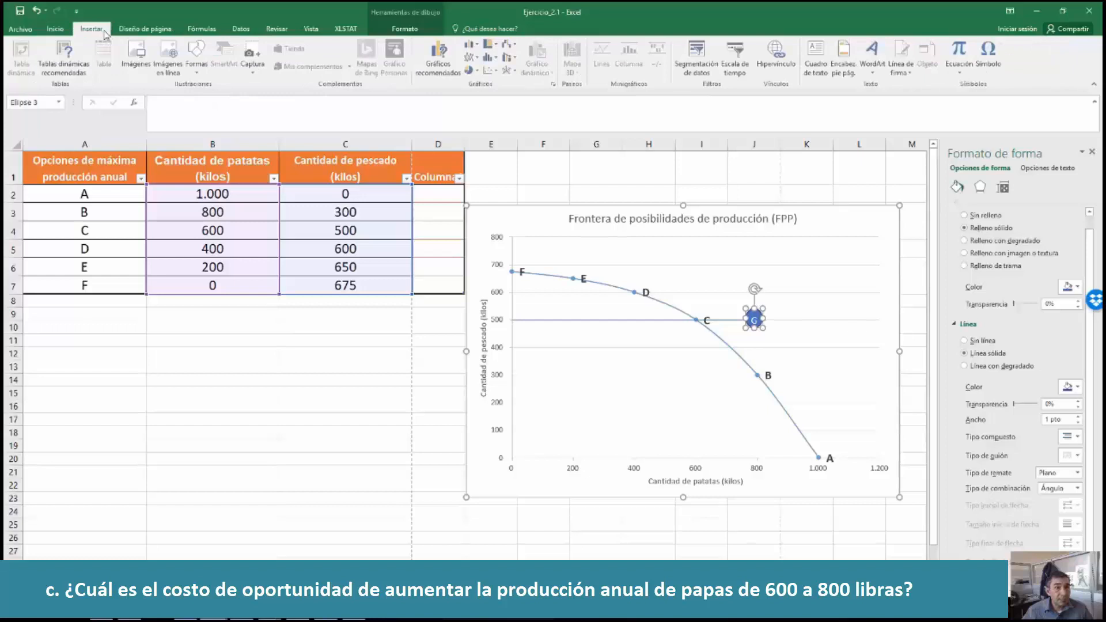
pyautogui.click(199, 68)
pyautogui.click(215, 97)
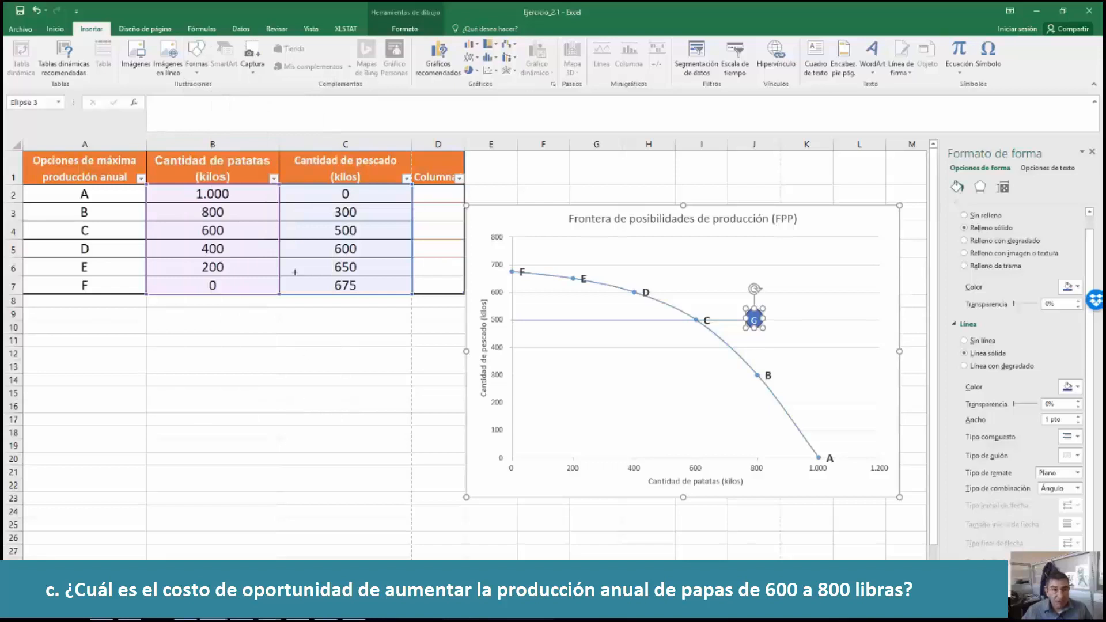
pyautogui.click(199, 68)
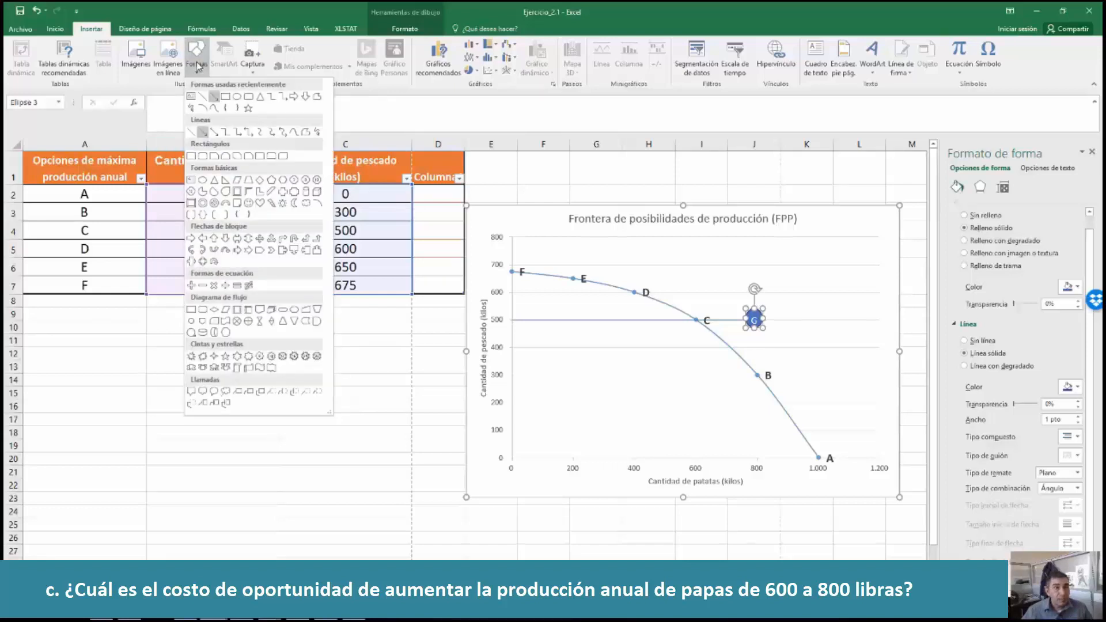
pyautogui.click(214, 97)
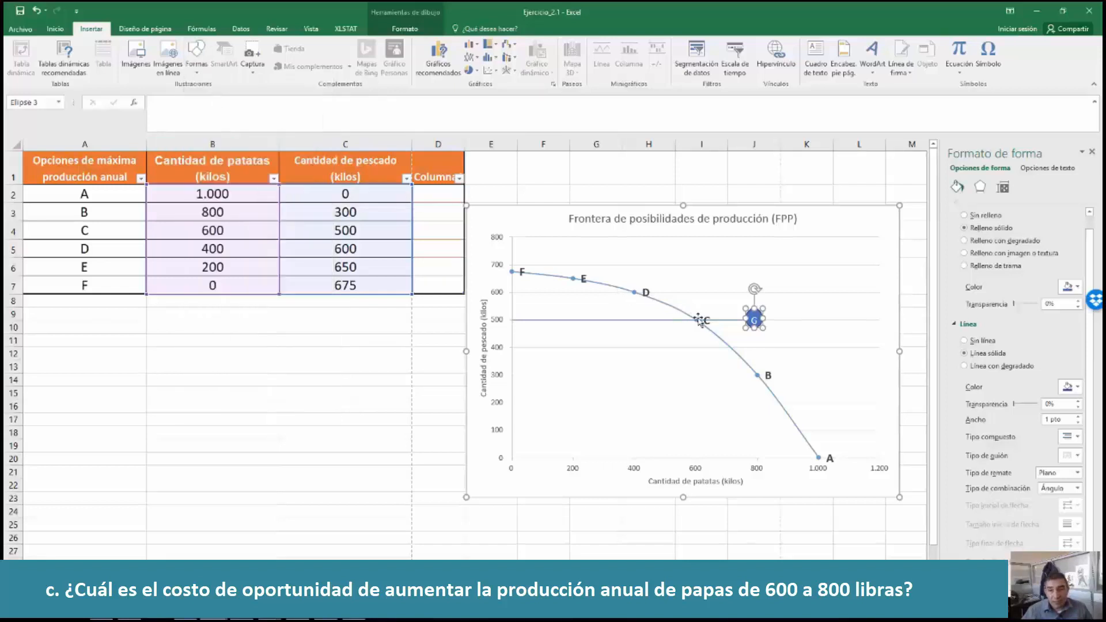
pyautogui.click(197, 63)
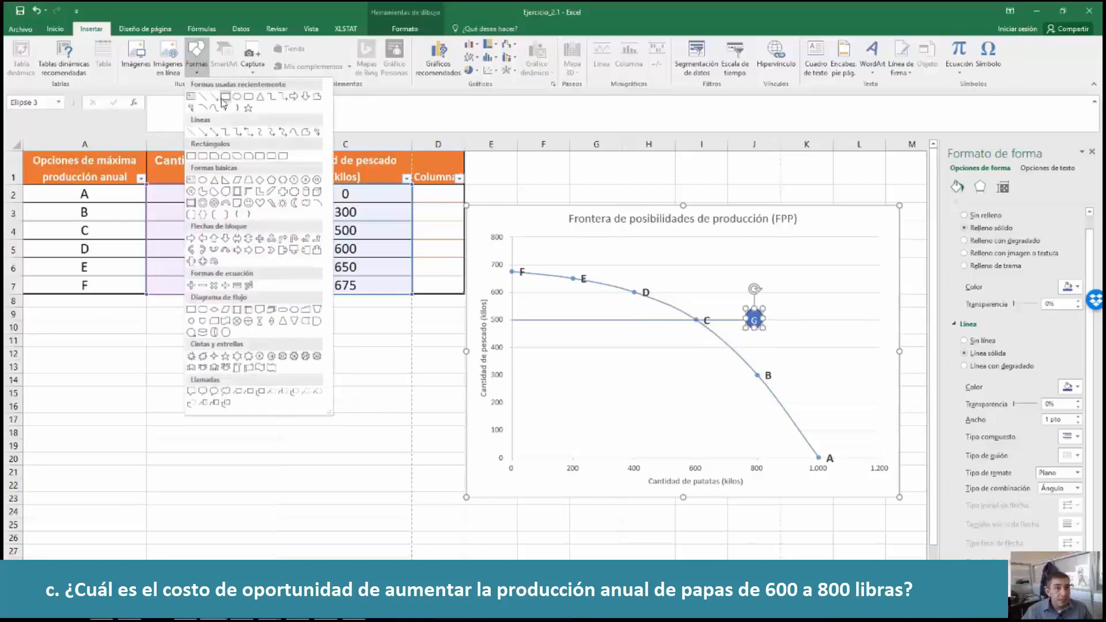
pyautogui.click(216, 98)
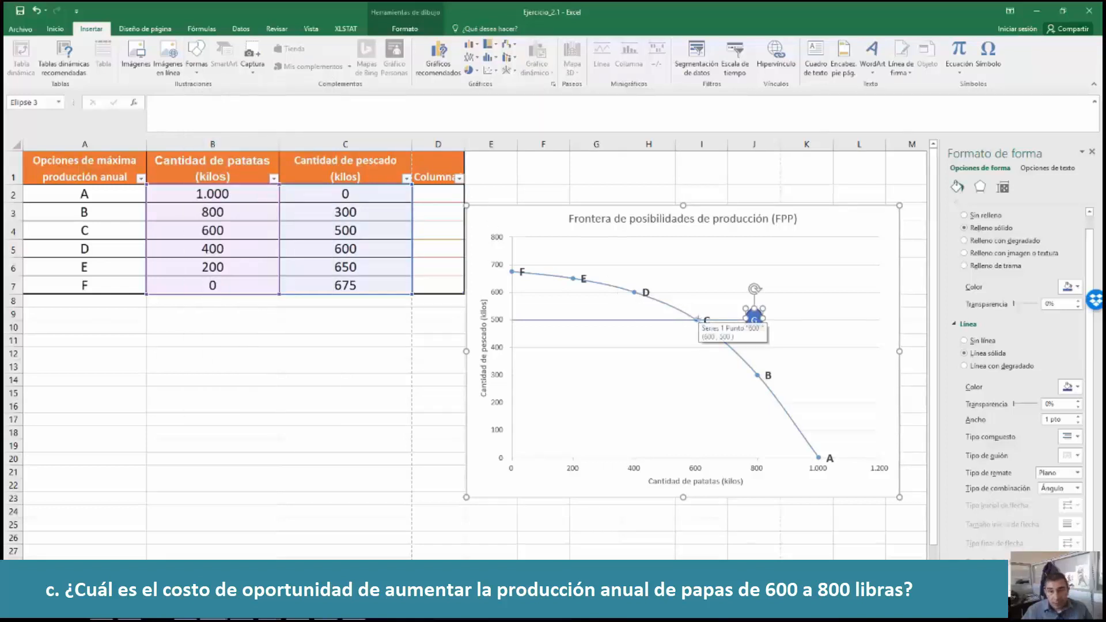
pyautogui.moveTo(697, 318); pyautogui.dragTo(752, 317)
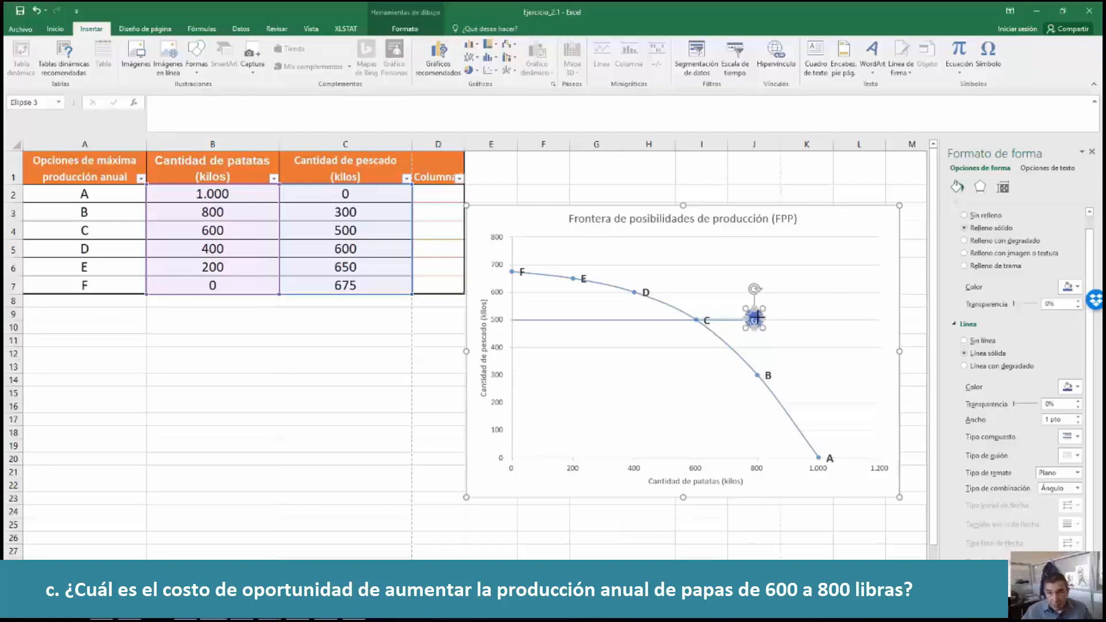
pyautogui.moveTo(755, 317); pyautogui.dragTo(754, 317)
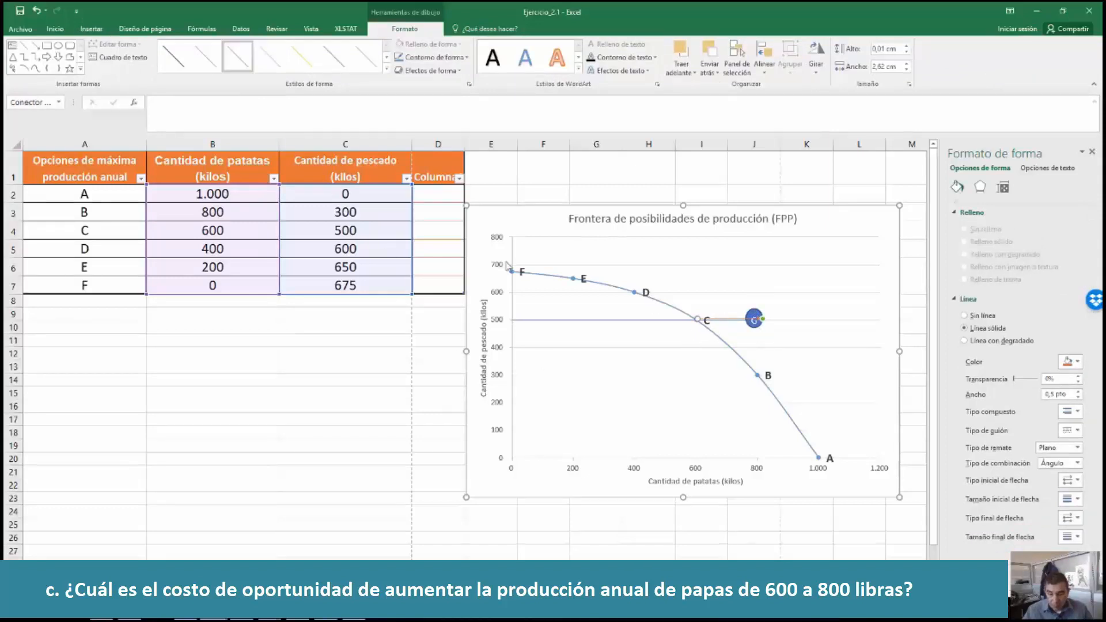
# Move the orange C-to-G arrow slightly below the blue line at 500 kilos of fish.
pyautogui.click(511, 270)
pyautogui.click(513, 265)
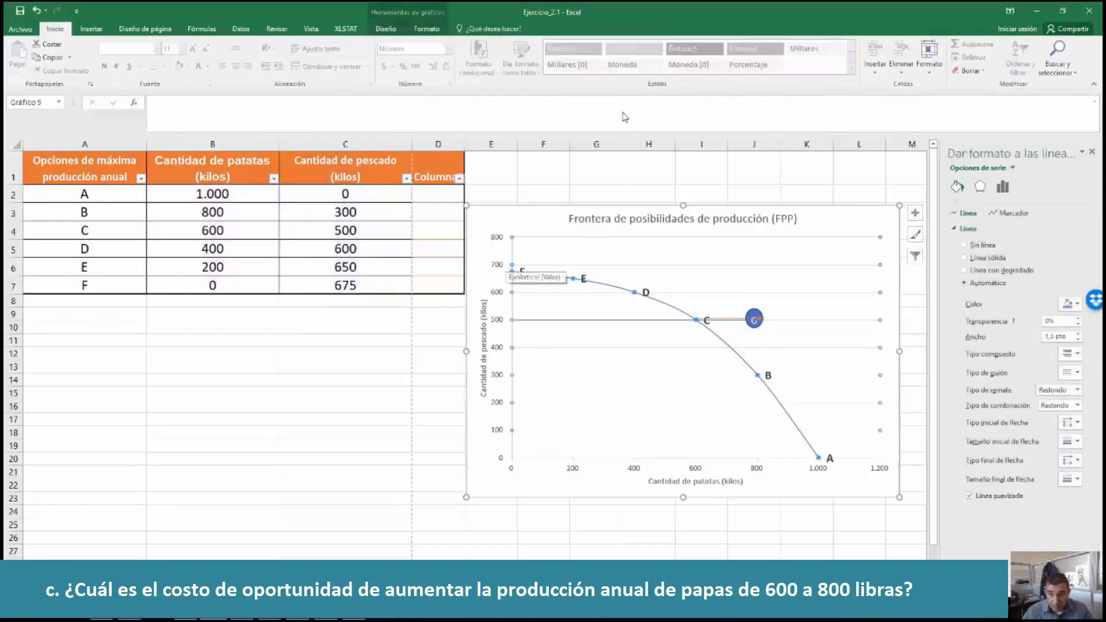
pyautogui.click(730, 318)
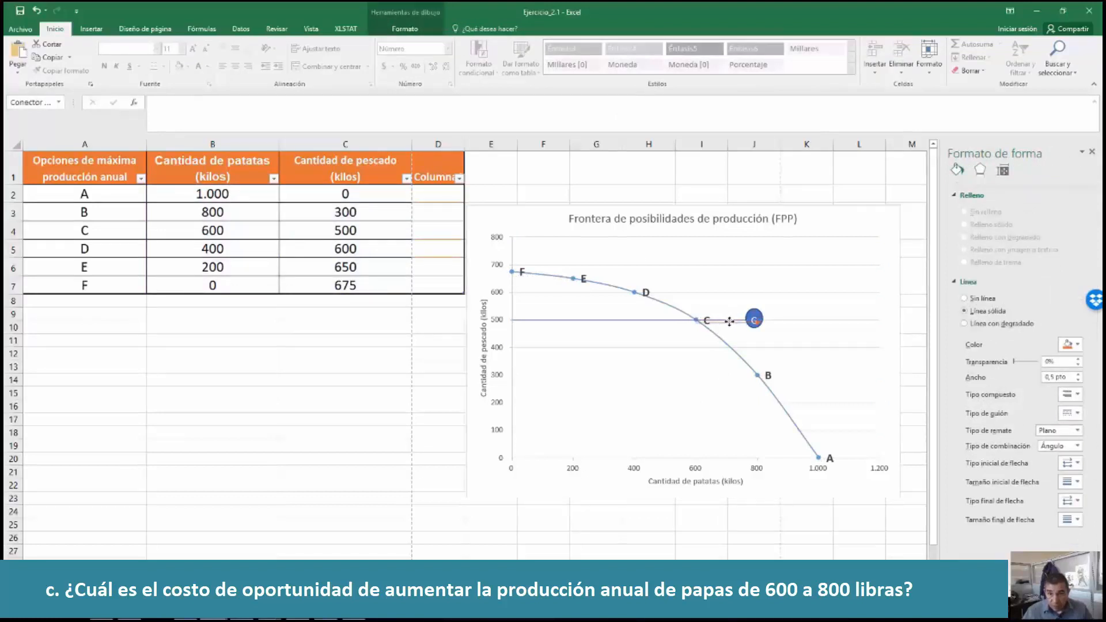
pyautogui.click(729, 321)
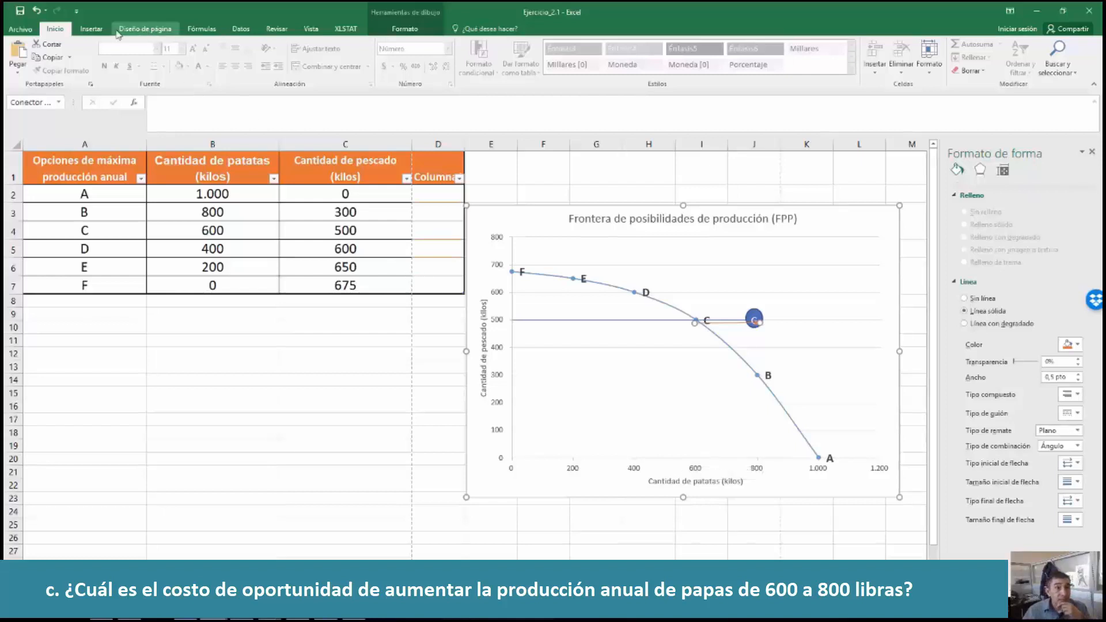
# Draw a vertical arrow about 1.93 cm long from just below the G circle down to point B, with the thin orange line style.
pyautogui.click(91, 28)
pyautogui.click(196, 58)
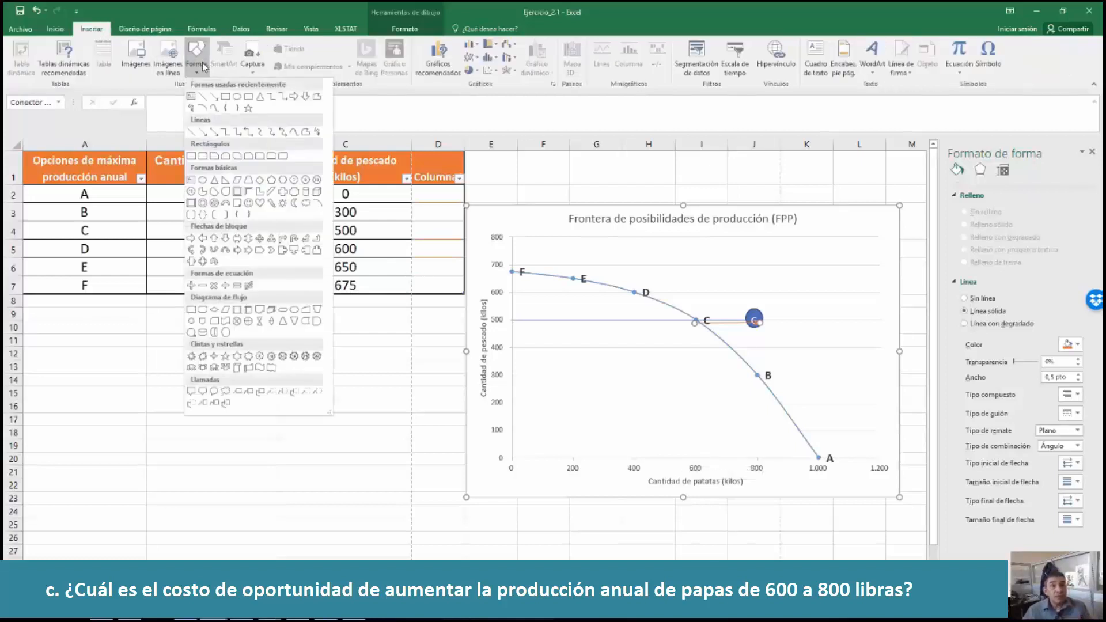
pyautogui.click(217, 99)
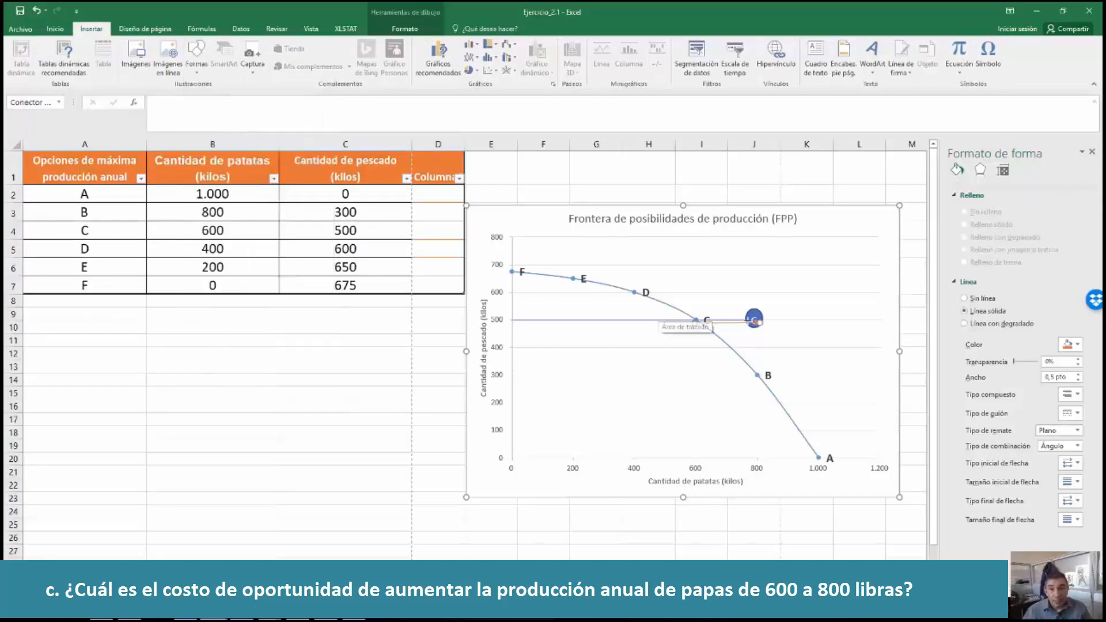
pyautogui.moveTo(756, 319); pyautogui.dragTo(759, 374)
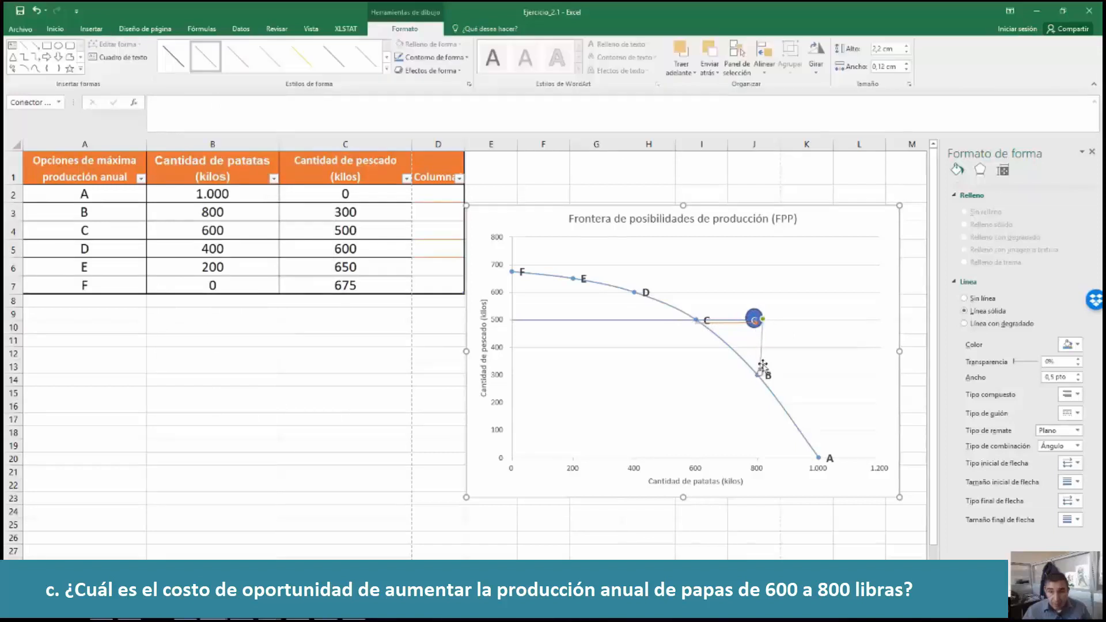
pyautogui.moveTo(761, 318); pyautogui.dragTo(760, 325)
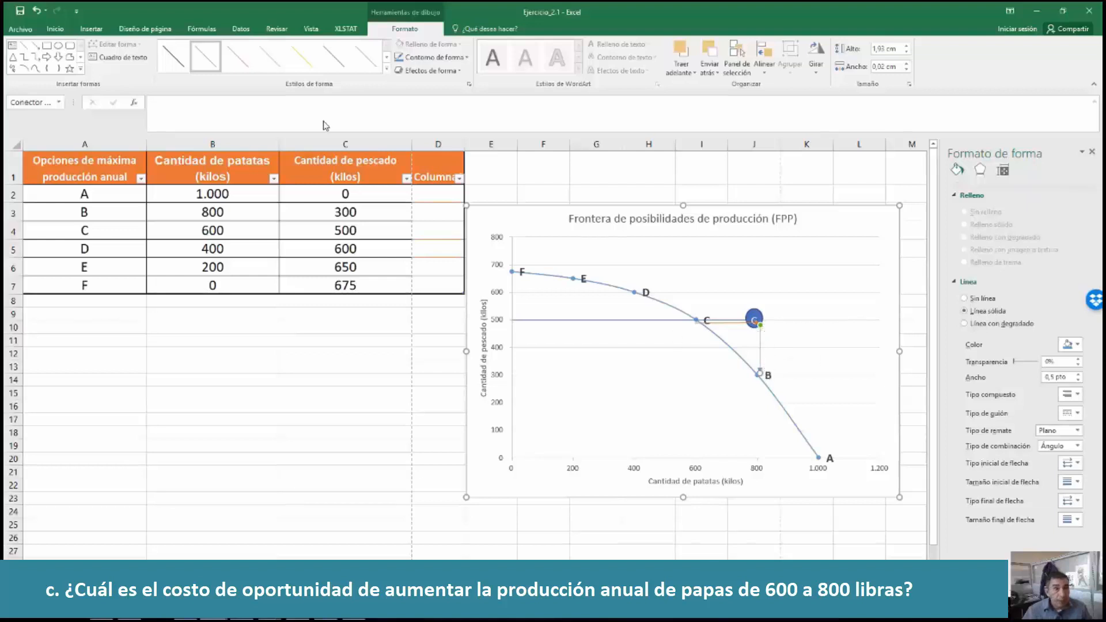
pyautogui.click(237, 56)
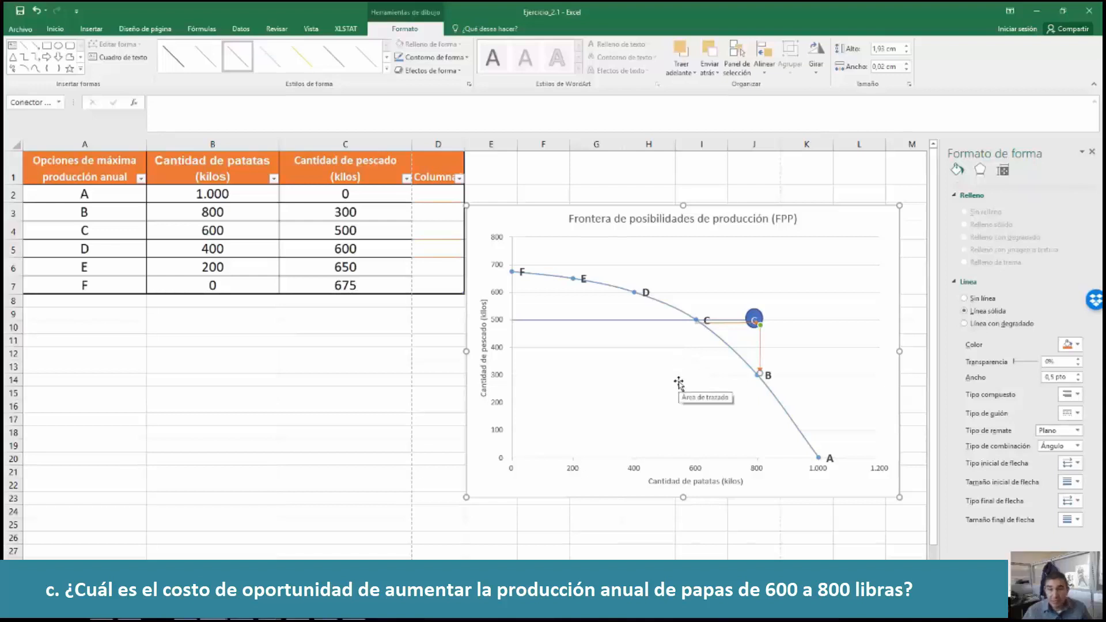
# Shift the chart about half a column away from the table to expose part of column E.
pyautogui.click(643, 208)
pyautogui.moveTo(643, 208); pyautogui.dragTo(663, 208)
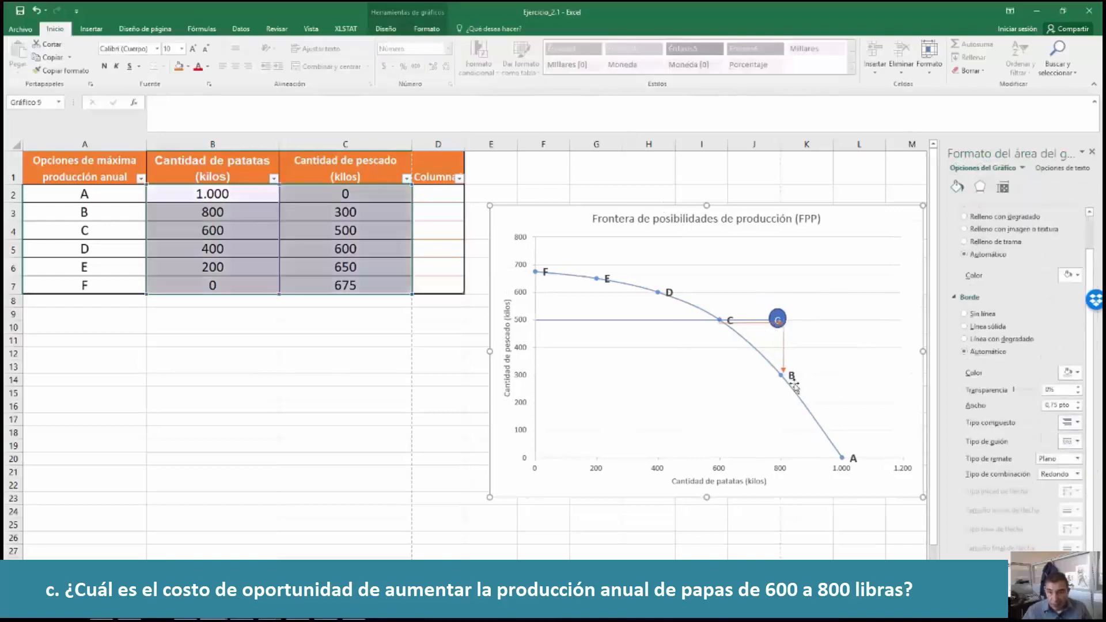
pyautogui.click(474, 252)
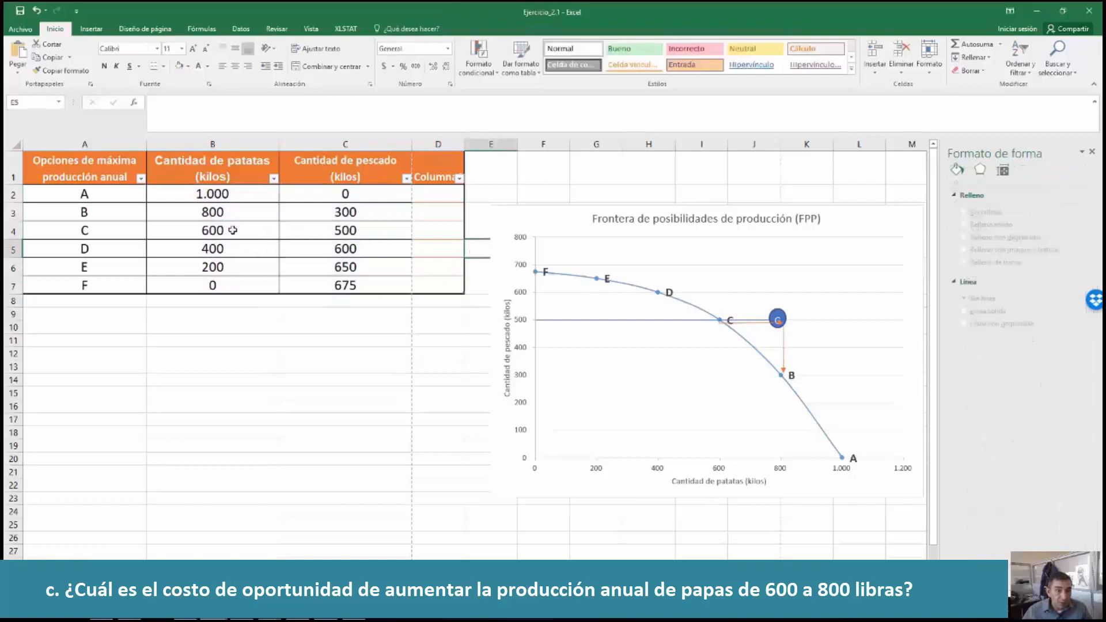
# Highlight the potato quantities of options C and B, followed by their fish quantities, to compare the two options.
pyautogui.moveTo(234, 231); pyautogui.dragTo(235, 216)
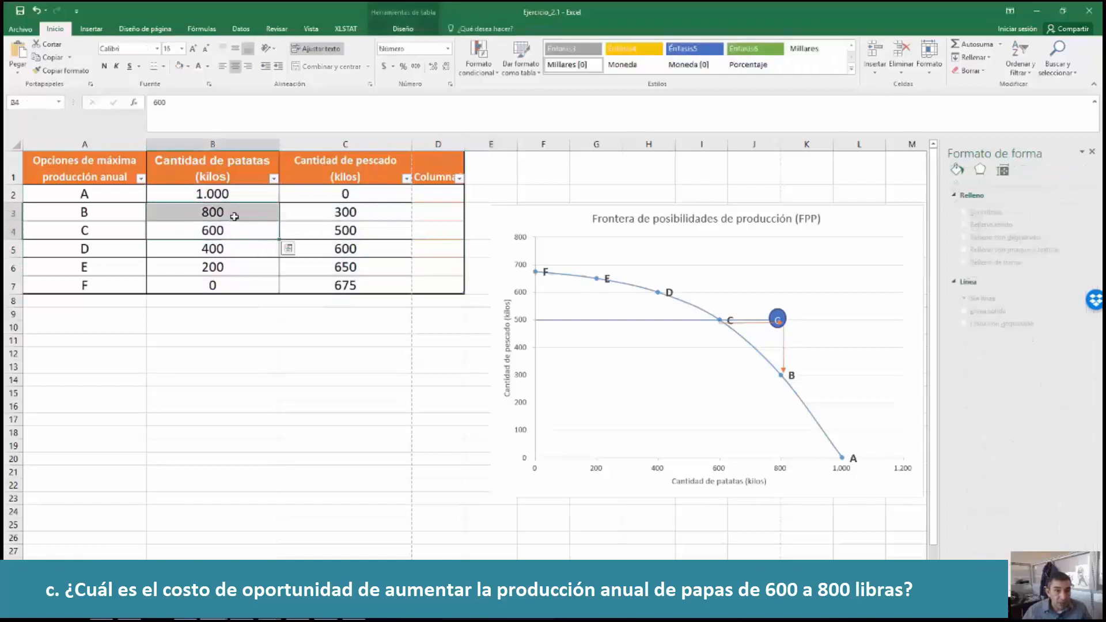
pyautogui.click(392, 233)
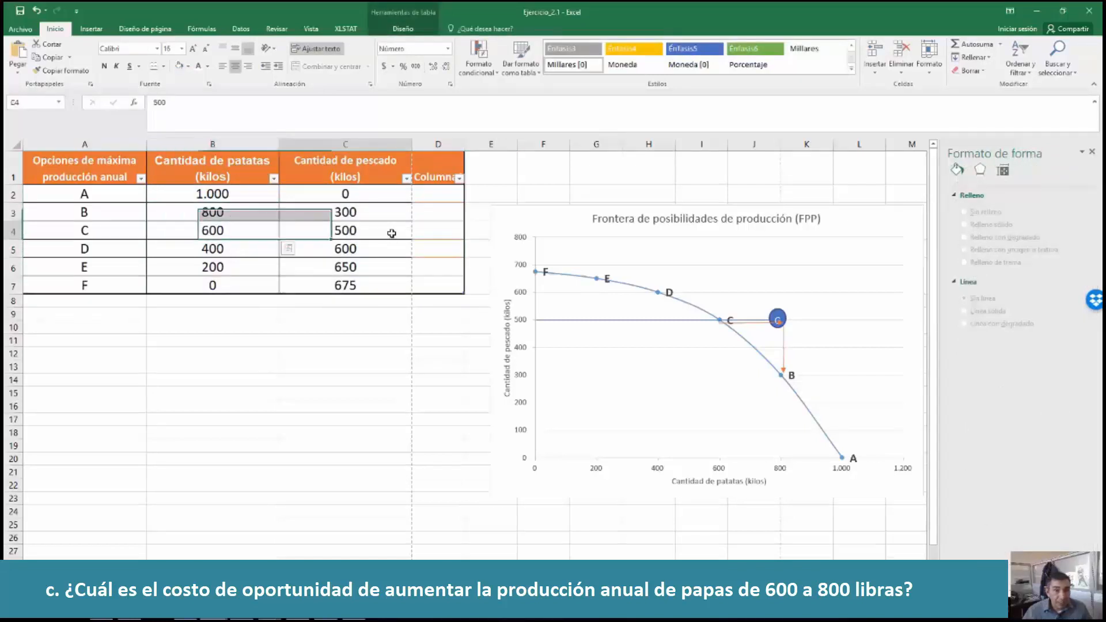
pyautogui.moveTo(393, 223); pyautogui.dragTo(394, 215)
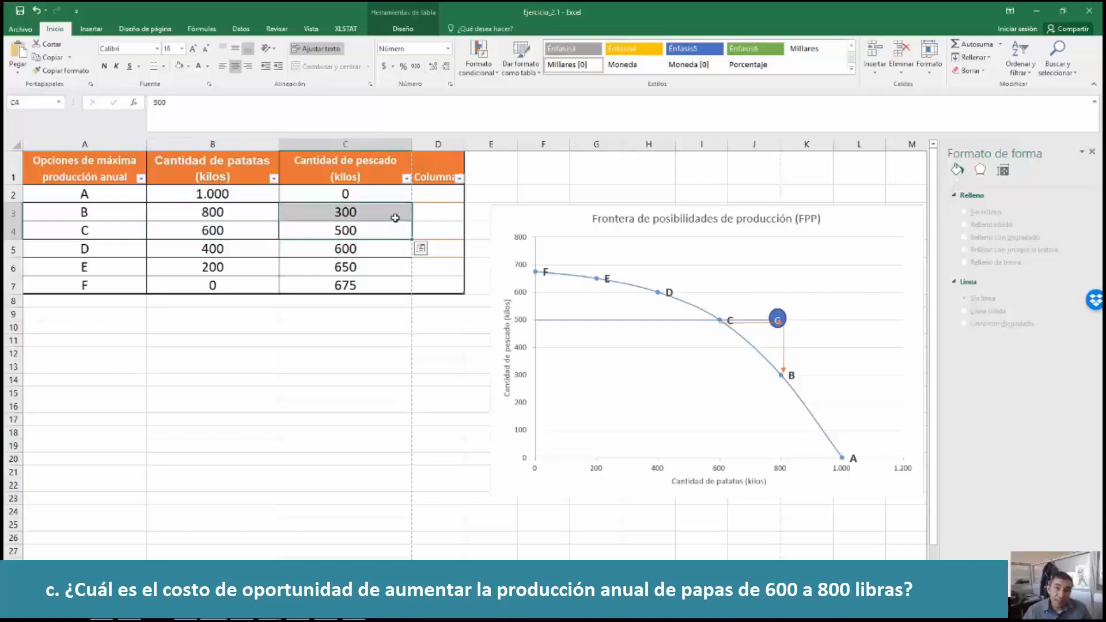
# Enter a formula in E4 that subtracts option B's fish quantity in C3 from option C's fish quantity.
pyautogui.click(477, 233)
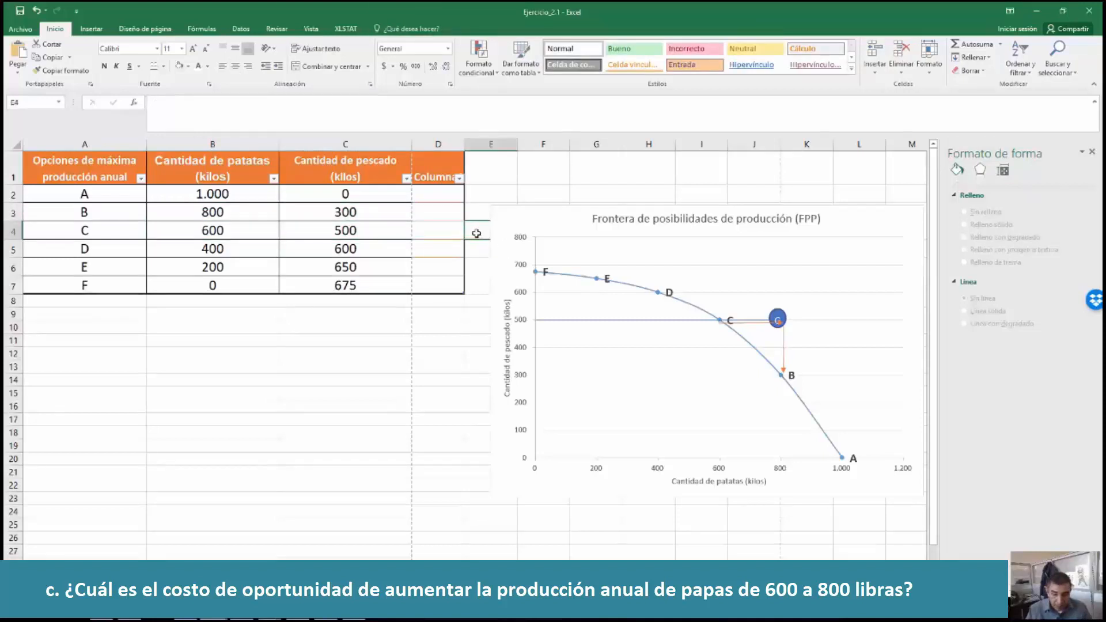
pyautogui.write('=')
pyautogui.press('Left')
pyautogui.press('Left')
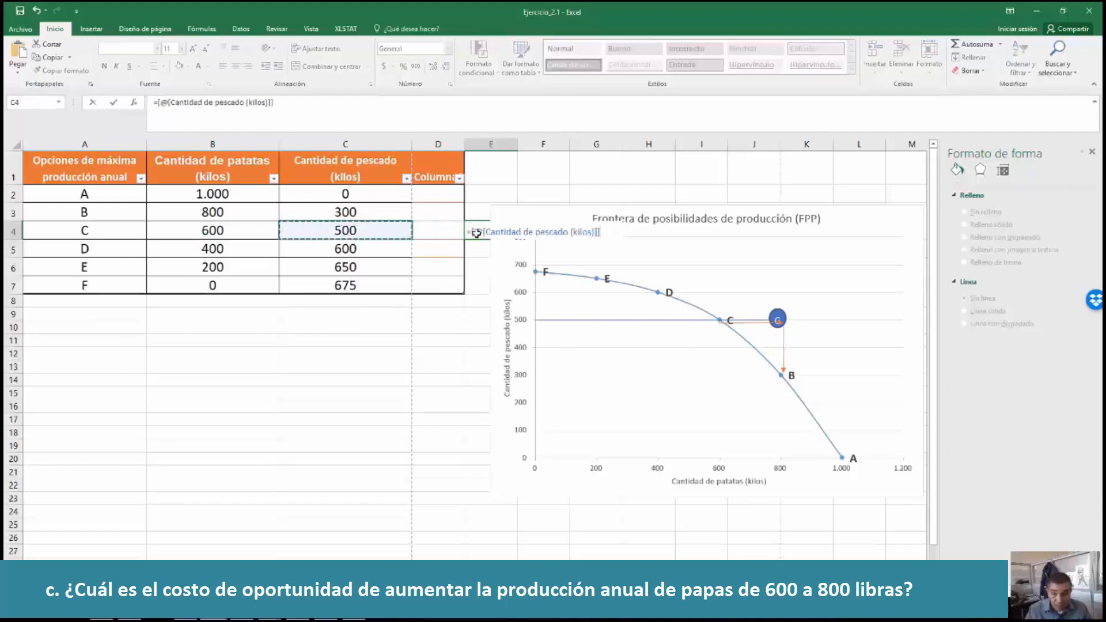
pyautogui.write('-')
pyautogui.press('Left')
pyautogui.press('Left')
pyautogui.press('Up')
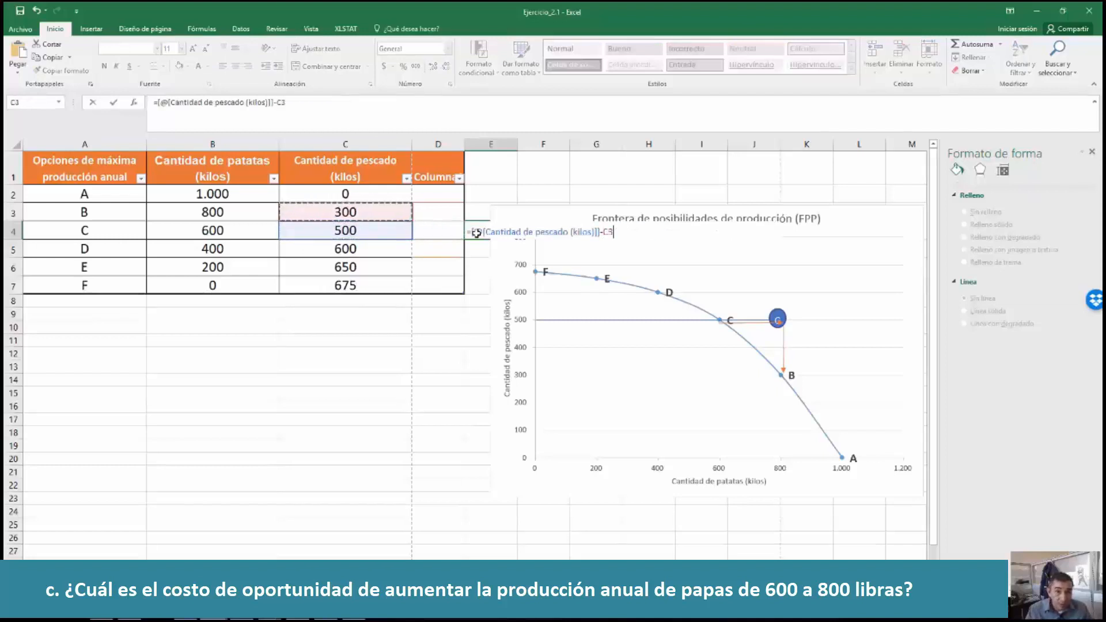
pyautogui.press('Return')
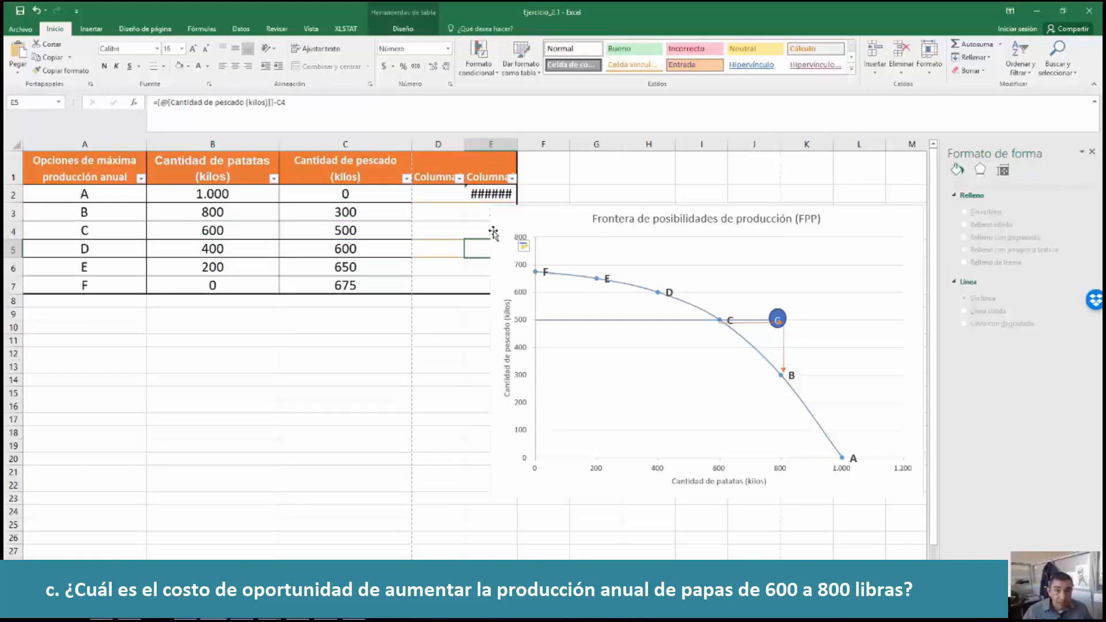
# Move the chart clear of column E and clear the contents of cell E2.
pyautogui.click(483, 230)
pyautogui.moveTo(535, 211); pyautogui.dragTo(568, 213)
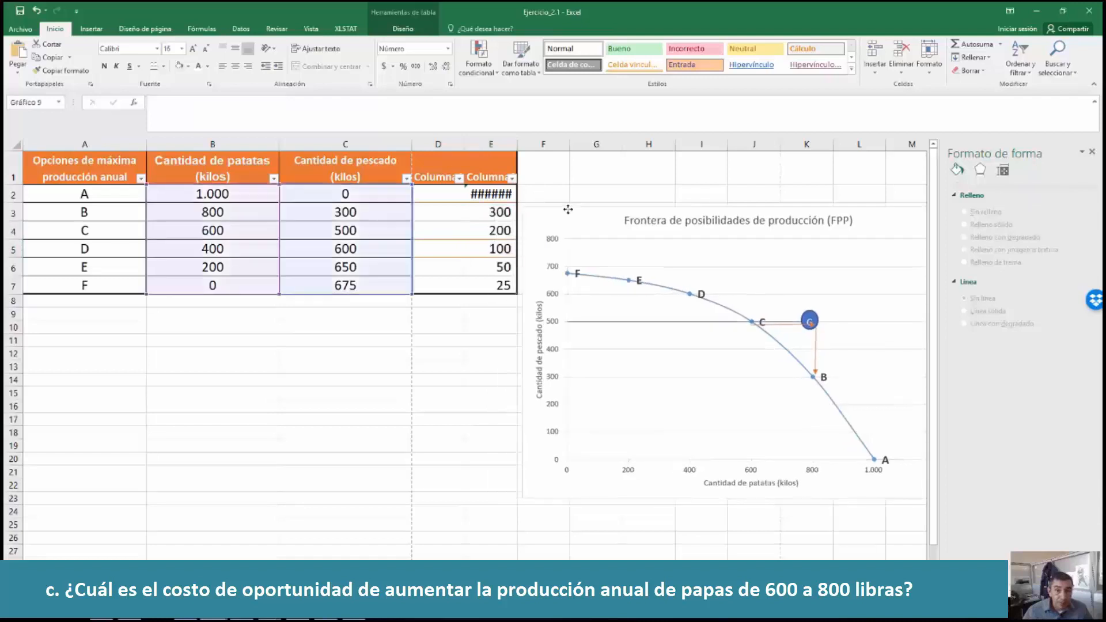
pyautogui.click(506, 228)
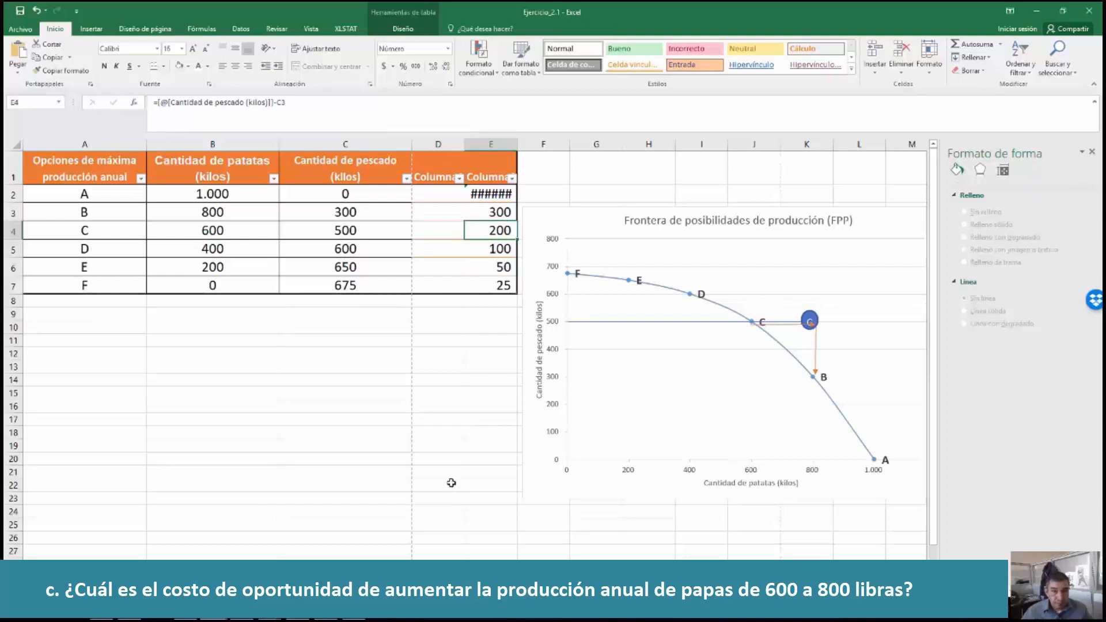
pyautogui.click(487, 196)
pyautogui.press('Delete')
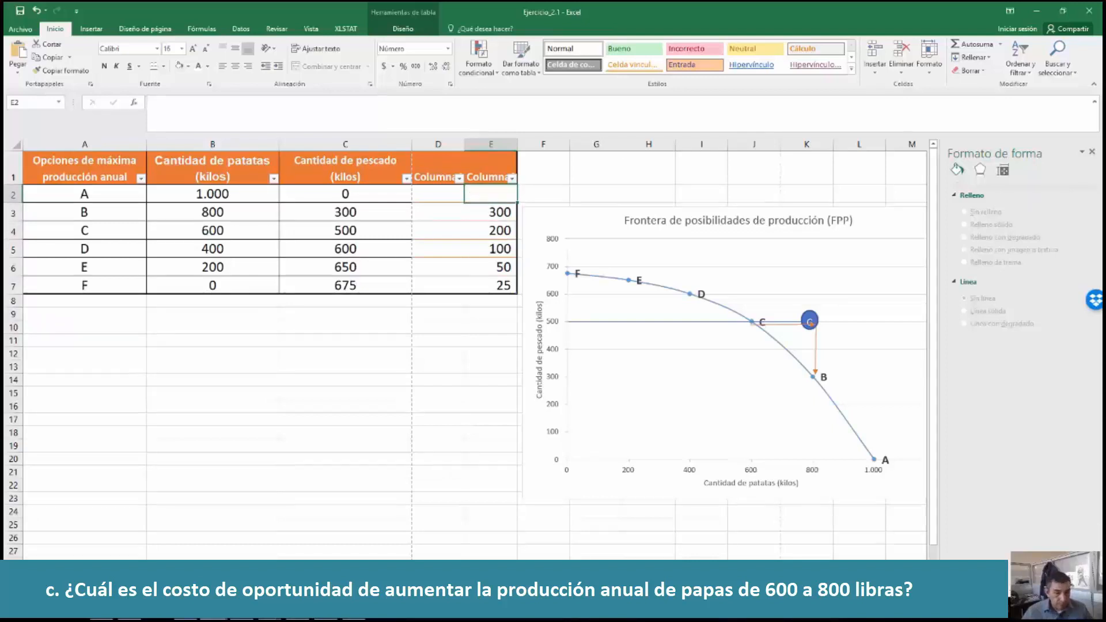
# Switch to the Word document and add the answer "200 Kg de pescado" at the end of question c.
pyautogui.hotkey('alt', 'Tab')
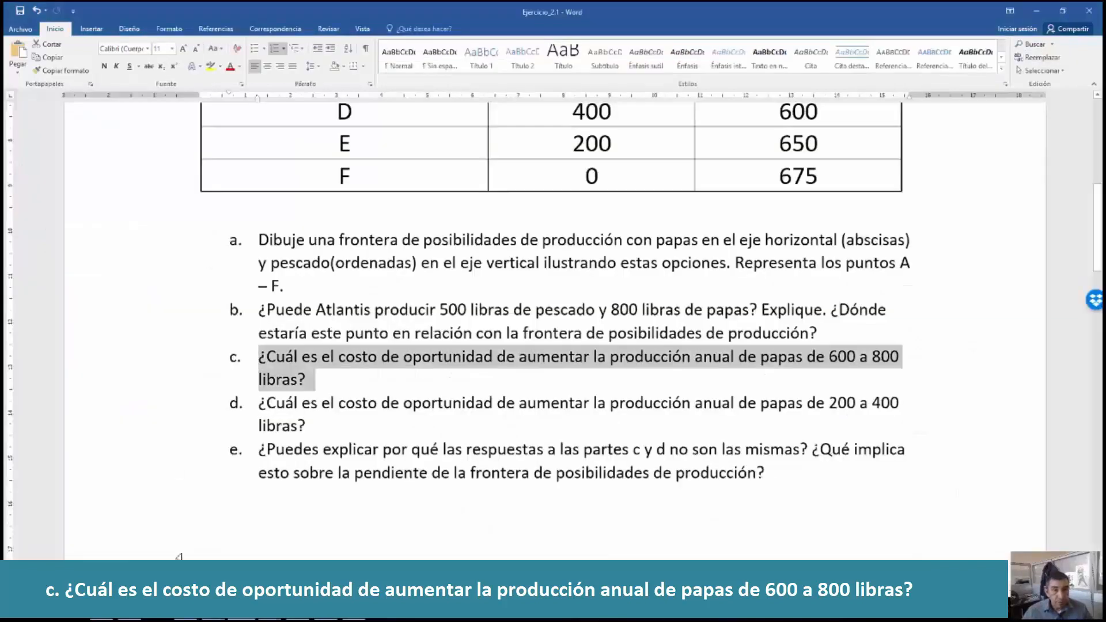
pyautogui.click(322, 383)
pyautogui.write('200')
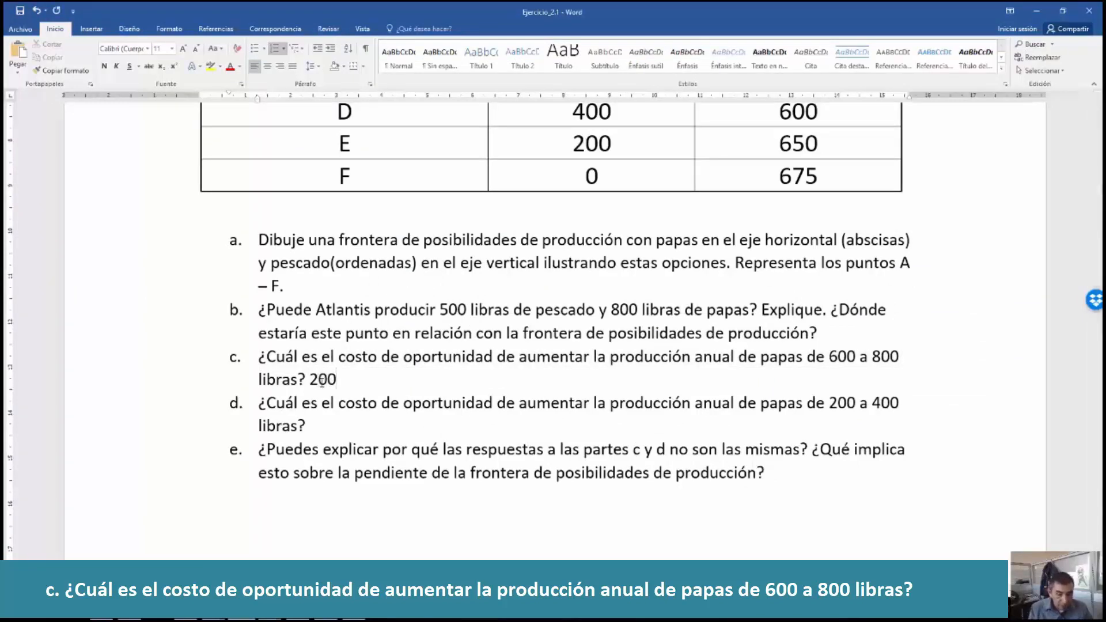
pyautogui.write(' Kg de p')
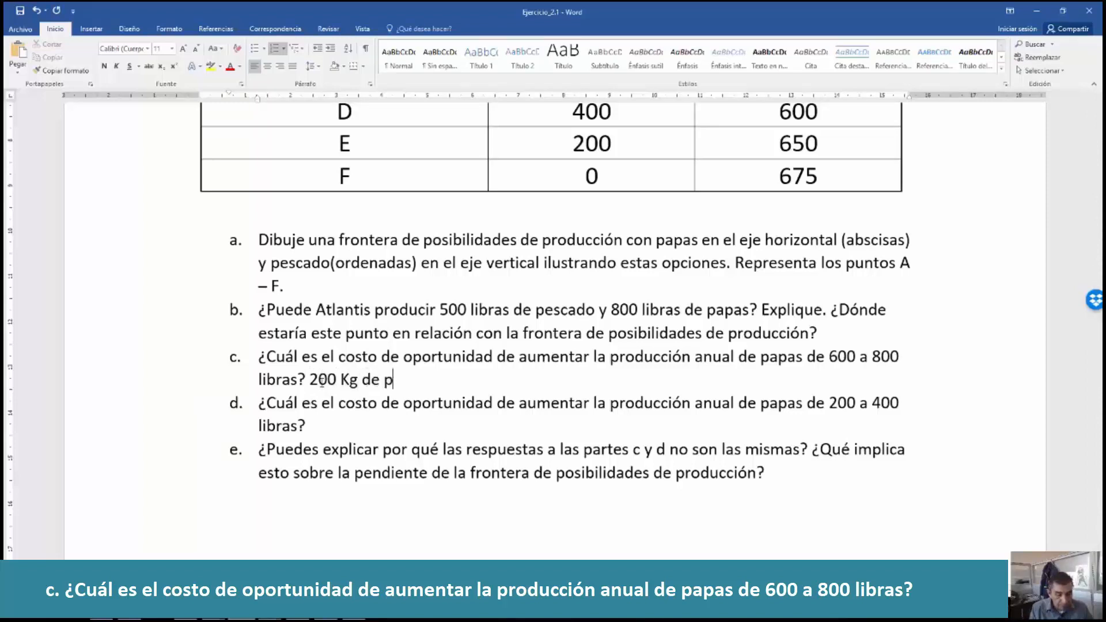
pyautogui.write('escadp')
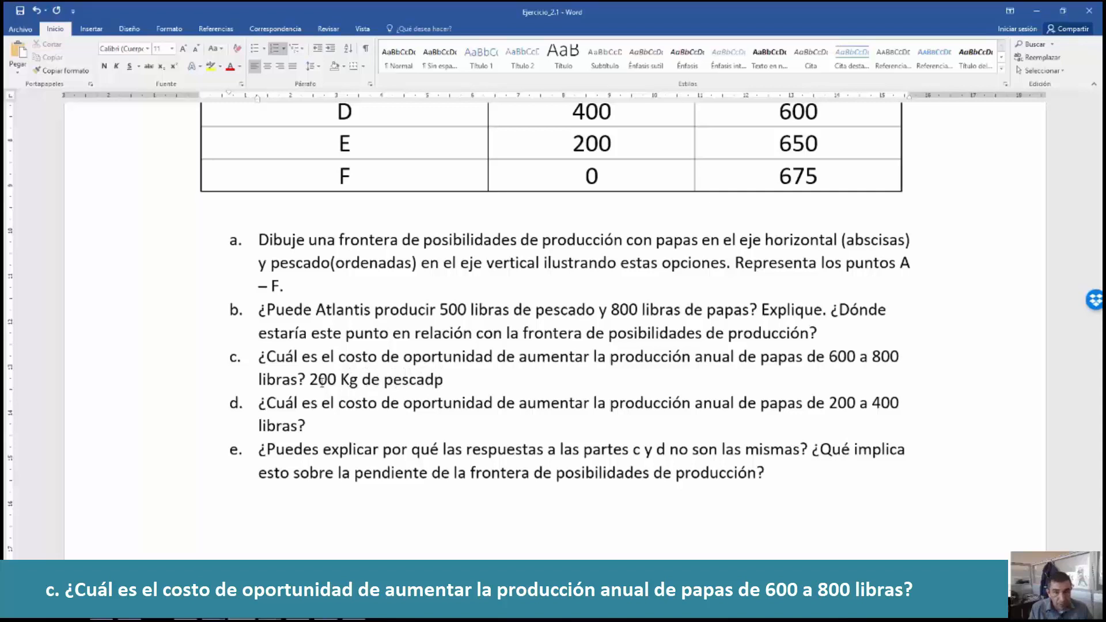
pyautogui.press('BackSpace')
pyautogui.write('o')
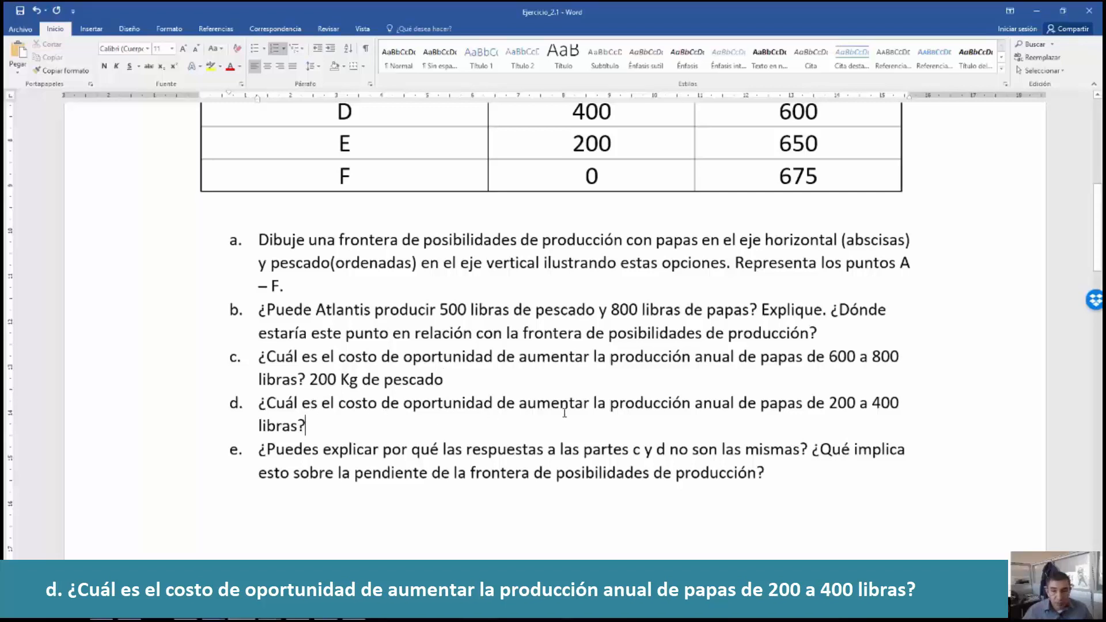
# Highlight "200 a 400" in question d and "600 a 800" in question c to compare the ranges, and return to Excel.
pyautogui.moveTo(832, 406); pyautogui.dragTo(901, 406)
pyautogui.moveTo(830, 358); pyautogui.dragTo(900, 359)
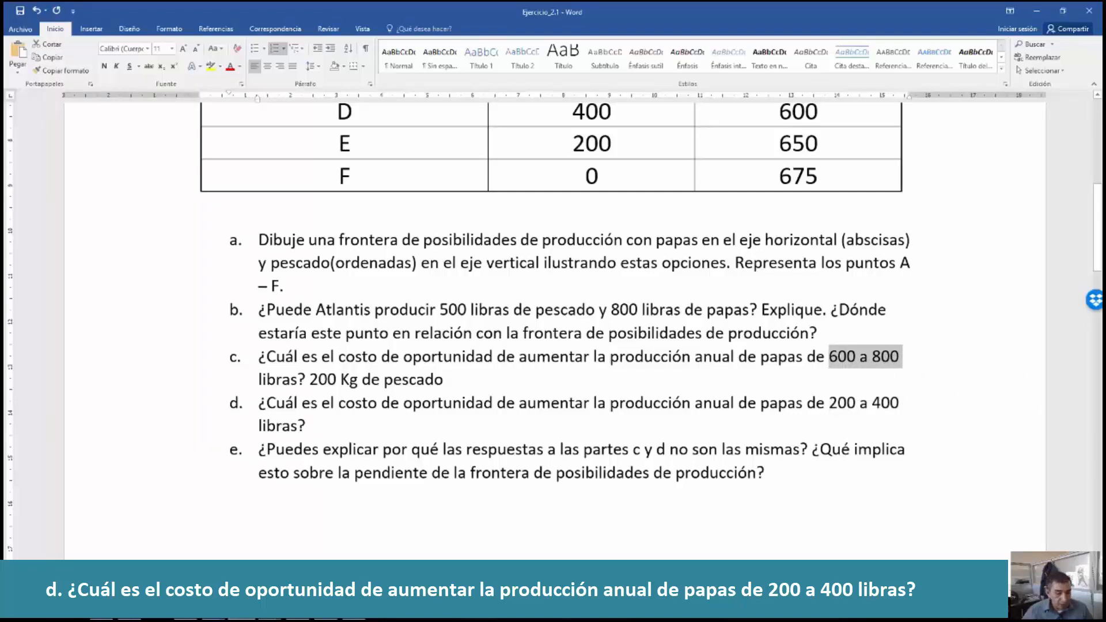
pyautogui.hotkey('alt', 'Tab')
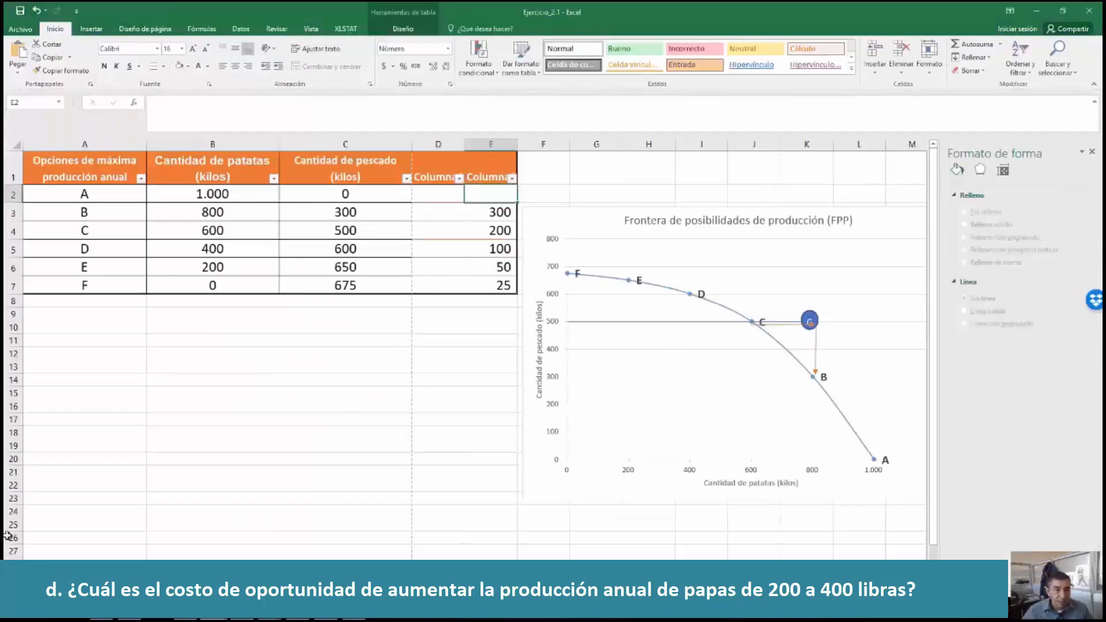
# Draw a horizontal orange arrow about 2.5 cm long on the chart, from point E across to the 400-kilo potato level above D.
pyautogui.moveTo(232, 270); pyautogui.dragTo(231, 249)
pyautogui.click(97, 33)
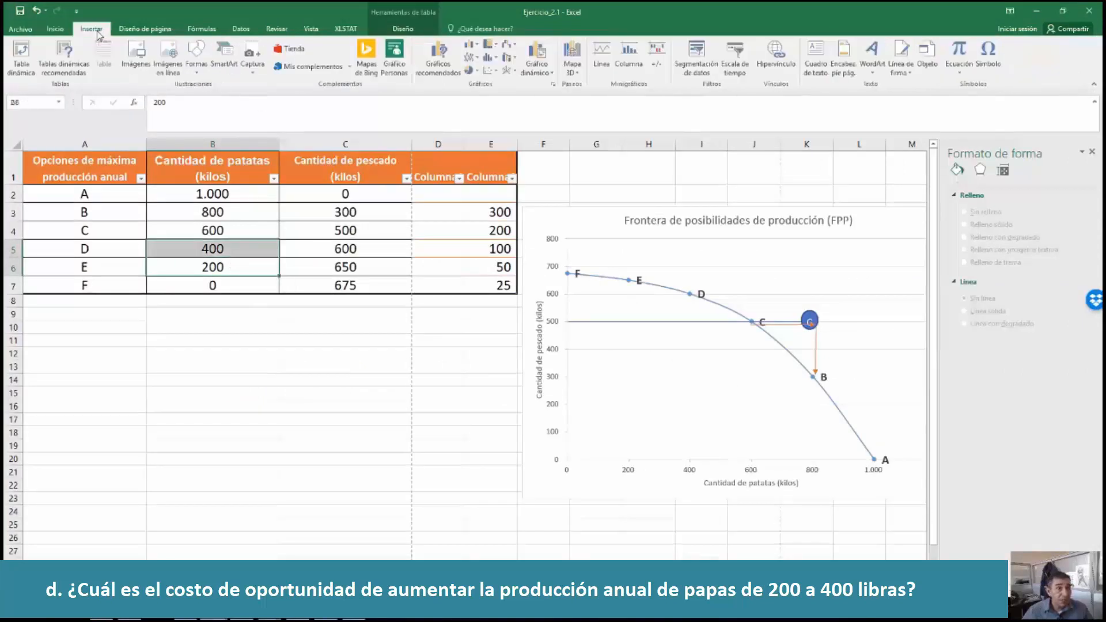
pyautogui.click(196, 70)
pyautogui.click(214, 96)
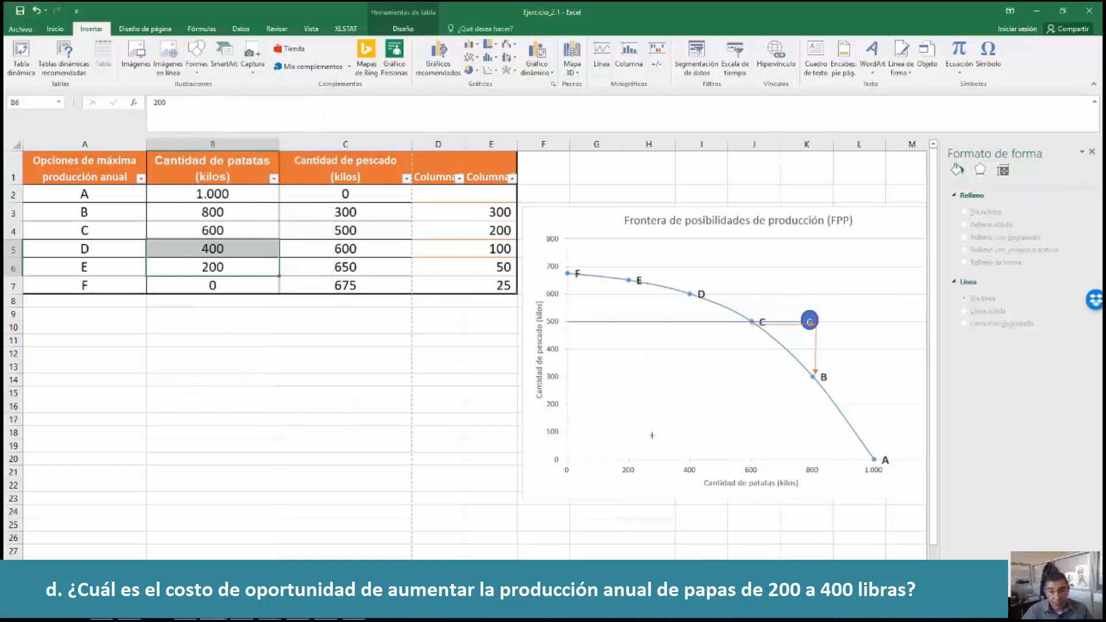
pyautogui.moveTo(631, 279); pyautogui.dragTo(692, 279)
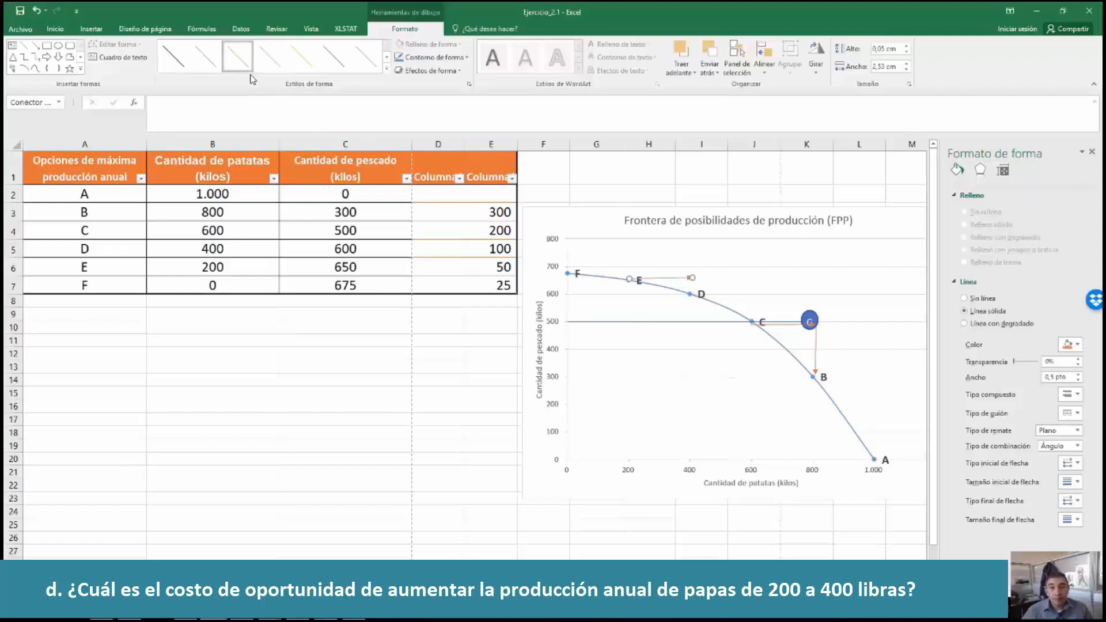
# Draw a vertical orange arrow about 0.67 cm long from the horizontal arrow's tip down to point D.
pyautogui.click(91, 28)
pyautogui.click(201, 68)
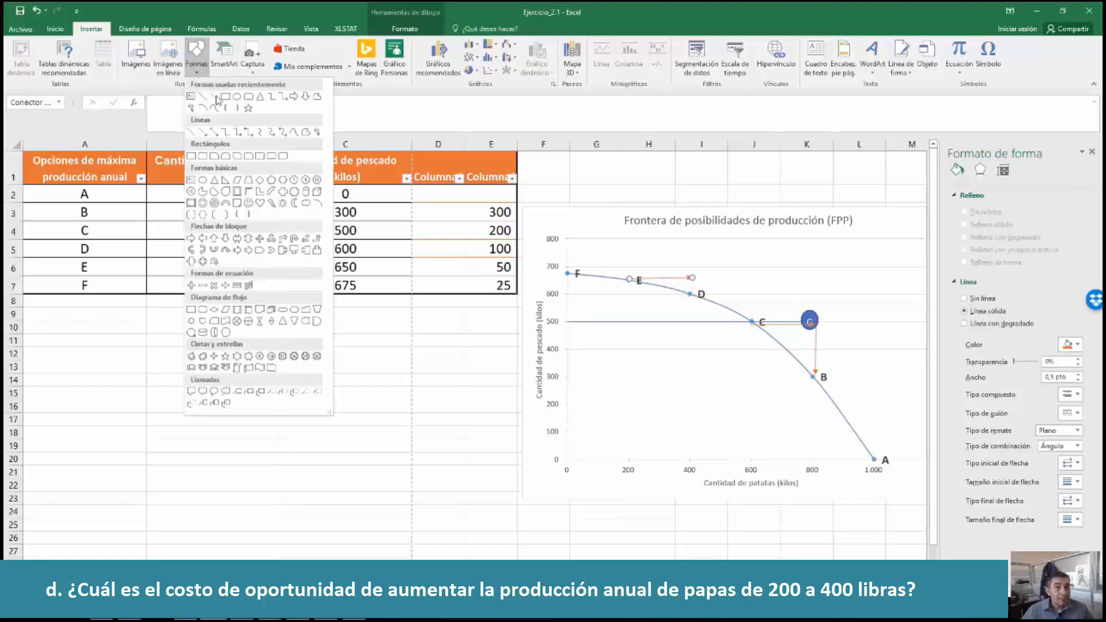
pyautogui.click(219, 101)
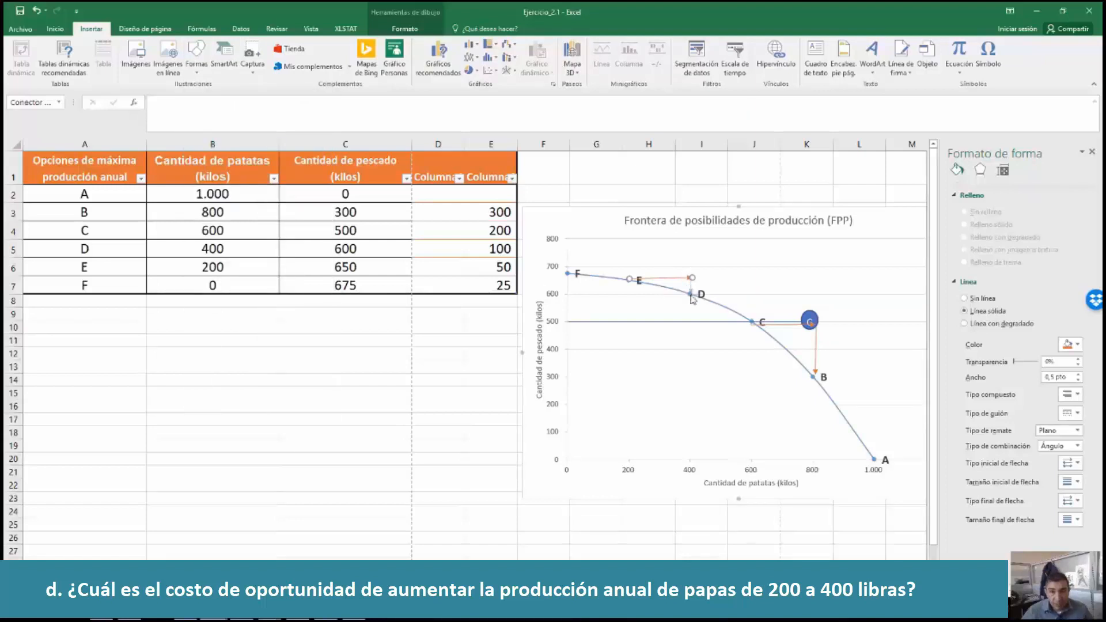
pyautogui.moveTo(690, 295); pyautogui.dragTo(691, 295)
pyautogui.click(233, 65)
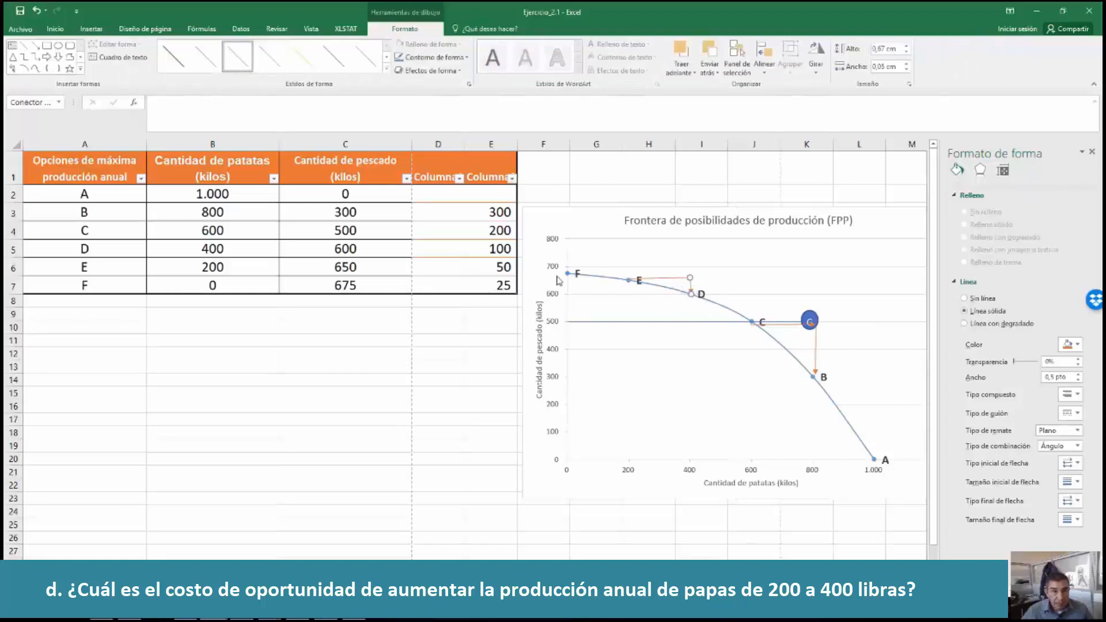
# Compare the potato and fish quantities of options E and D in the table, and check the fish difference in E6.
pyautogui.moveTo(230, 266); pyautogui.dragTo(235, 249)
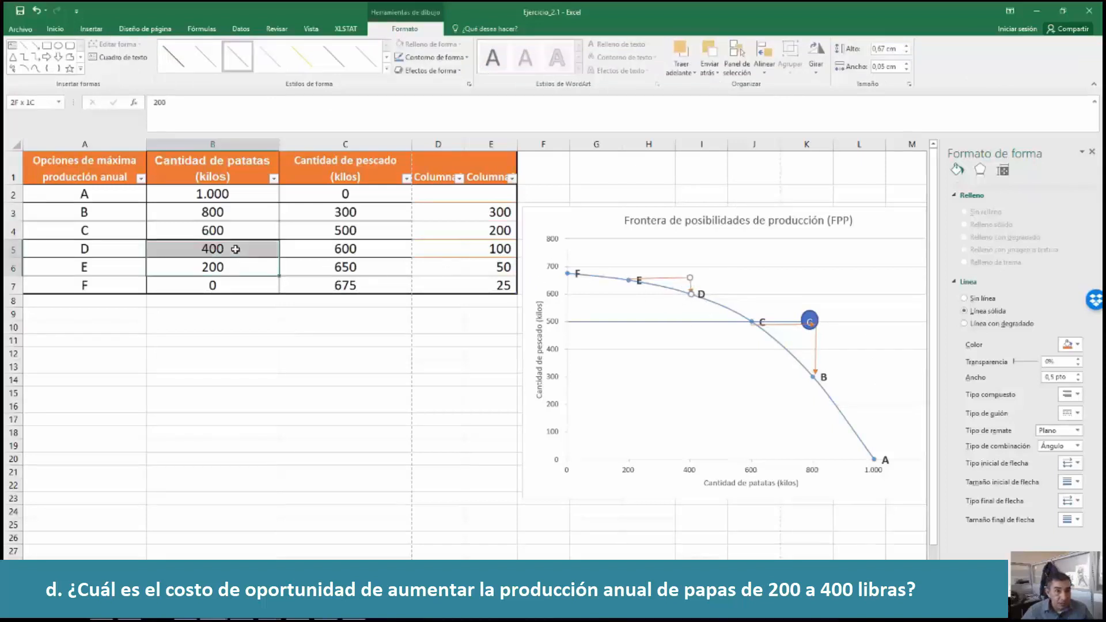
pyautogui.click(383, 264)
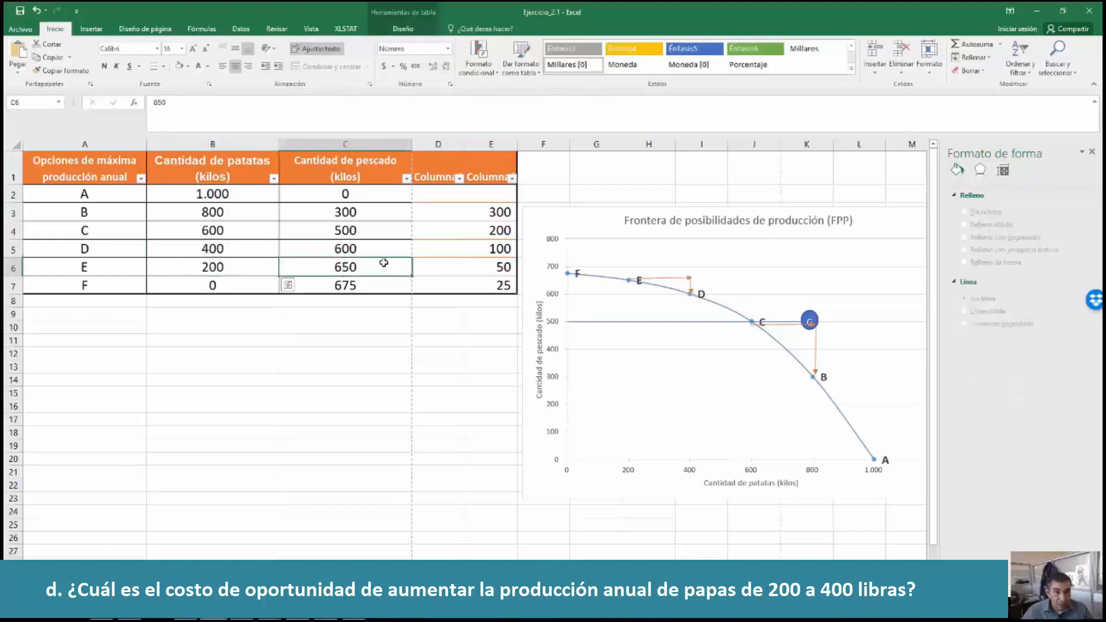
pyautogui.moveTo(383, 263); pyautogui.dragTo(385, 255)
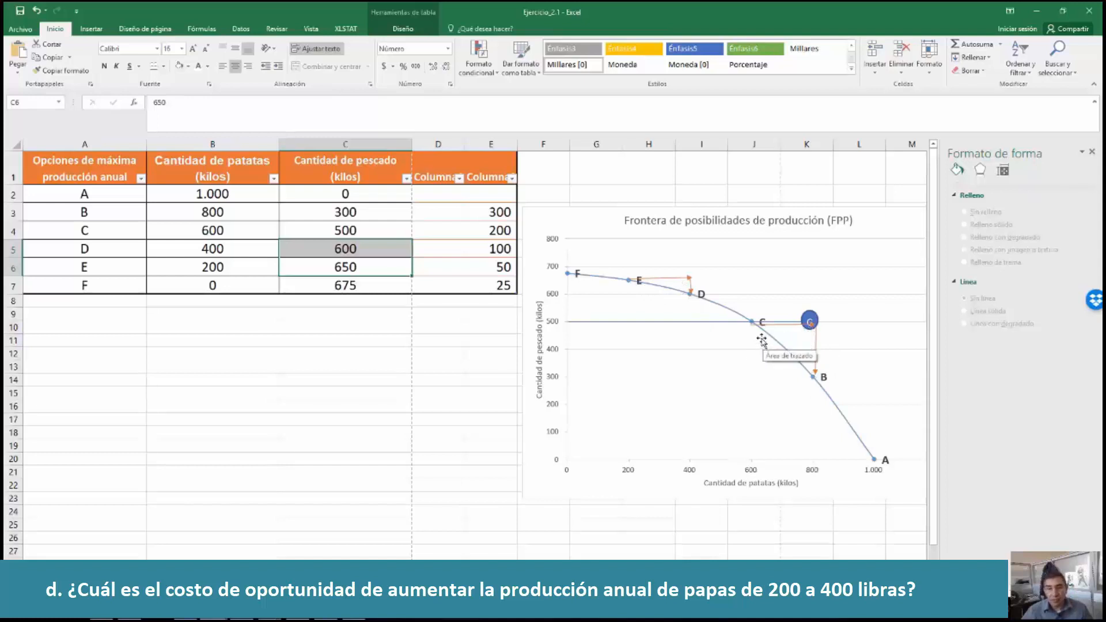
pyautogui.click(816, 353)
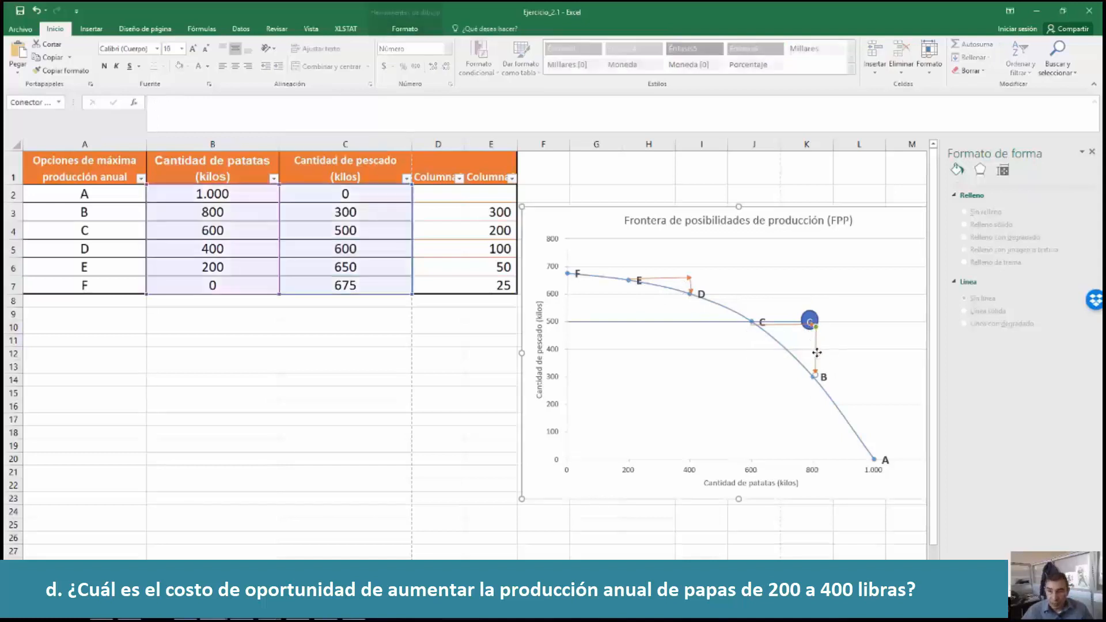
pyautogui.click(498, 262)
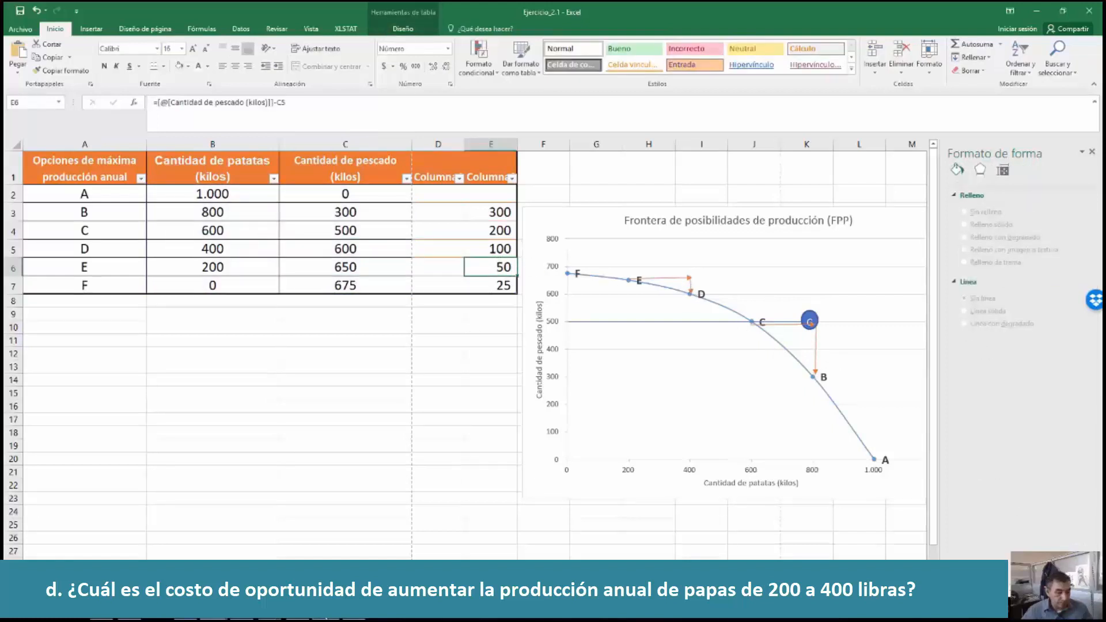
# Switch to the Word document and add the answer "50 kg de pescado" at the end of question d.
pyautogui.hotkey('alt', 'Tab')
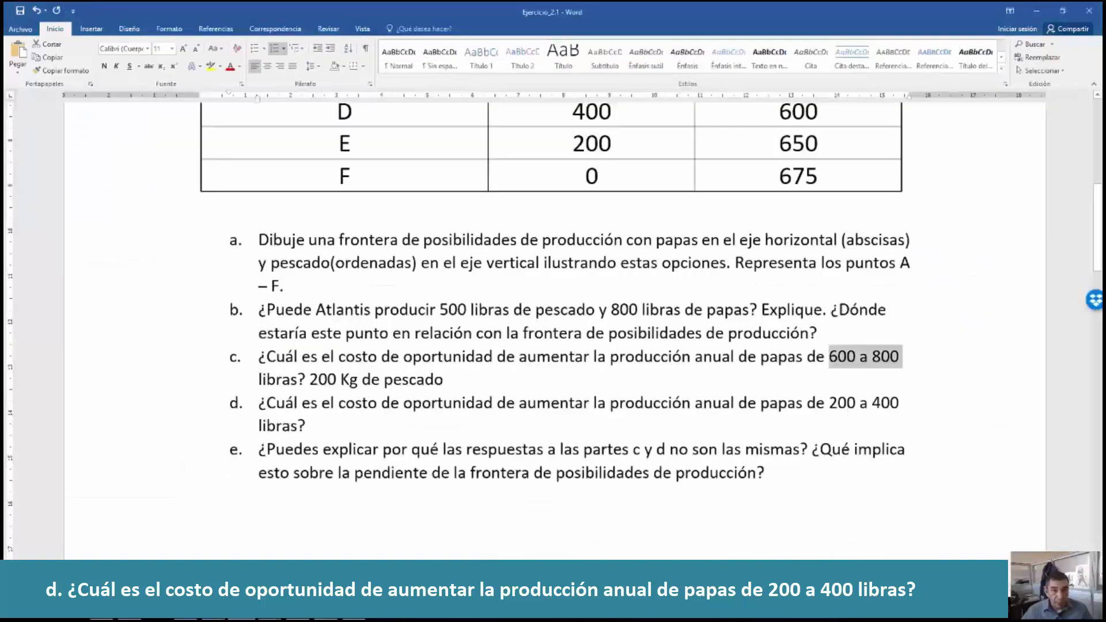
pyautogui.click(352, 429)
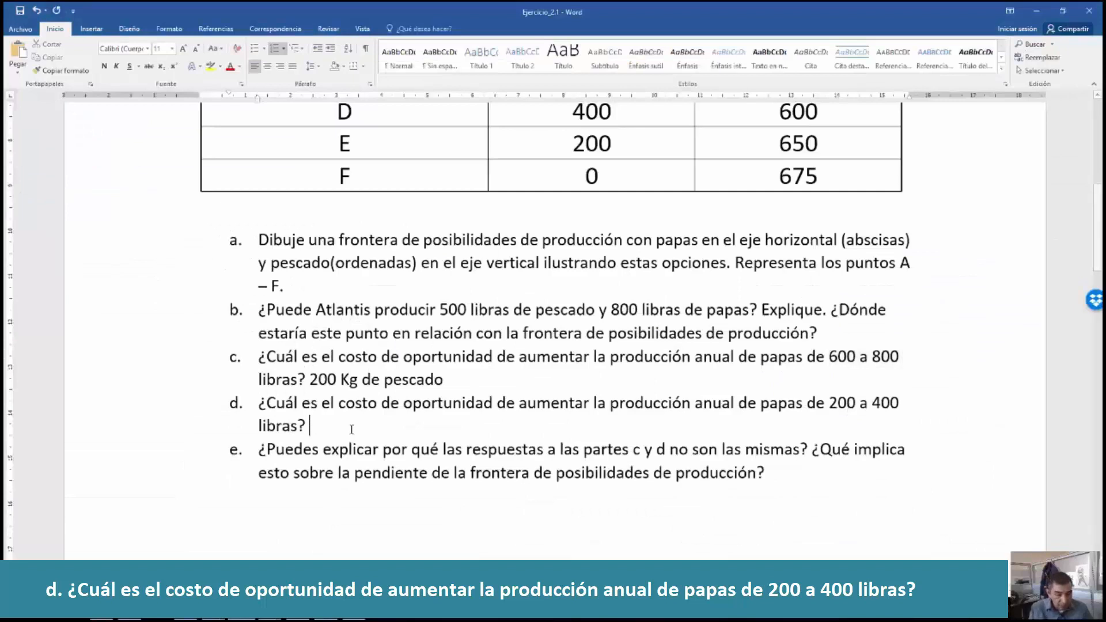
pyautogui.write('kg de ')
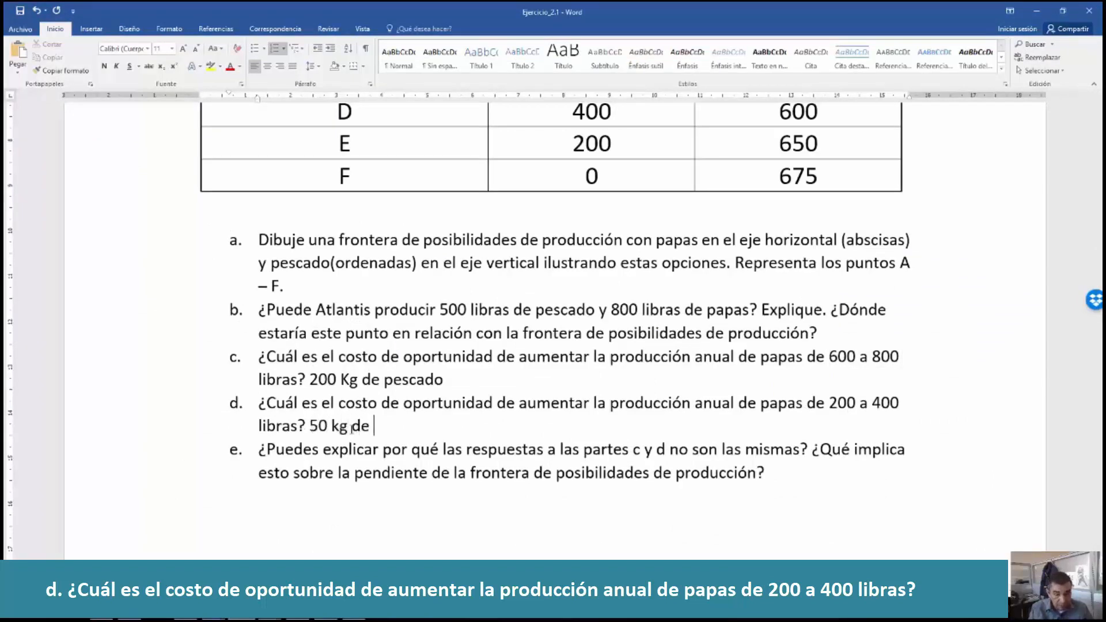
pyautogui.write('pescado')
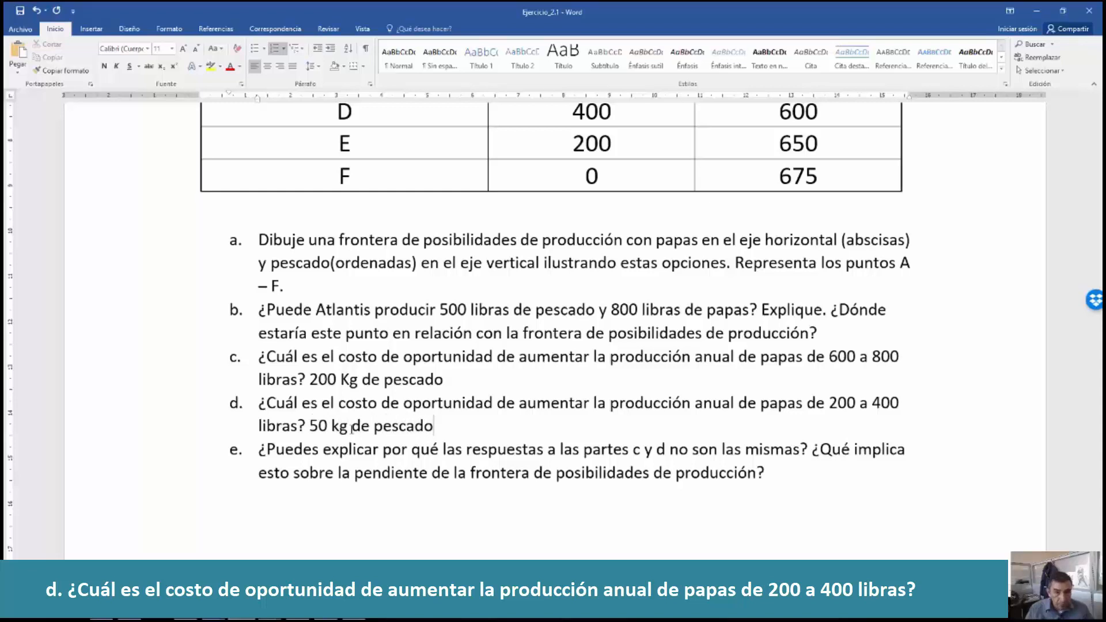
# Set the font colour of the answer "50 kg de pescado" in question d to red.
pyautogui.hotkey('ctrl', 'shift', 'Left')
pyautogui.hotkey('ctrl', 'shift', 'Left')
pyautogui.hotkey('ctrl', 'shift', 'Left')
pyautogui.hotkey('shift', 'Left')
pyautogui.hotkey('shift', 'Left')
pyautogui.hotkey('shift', 'Left')
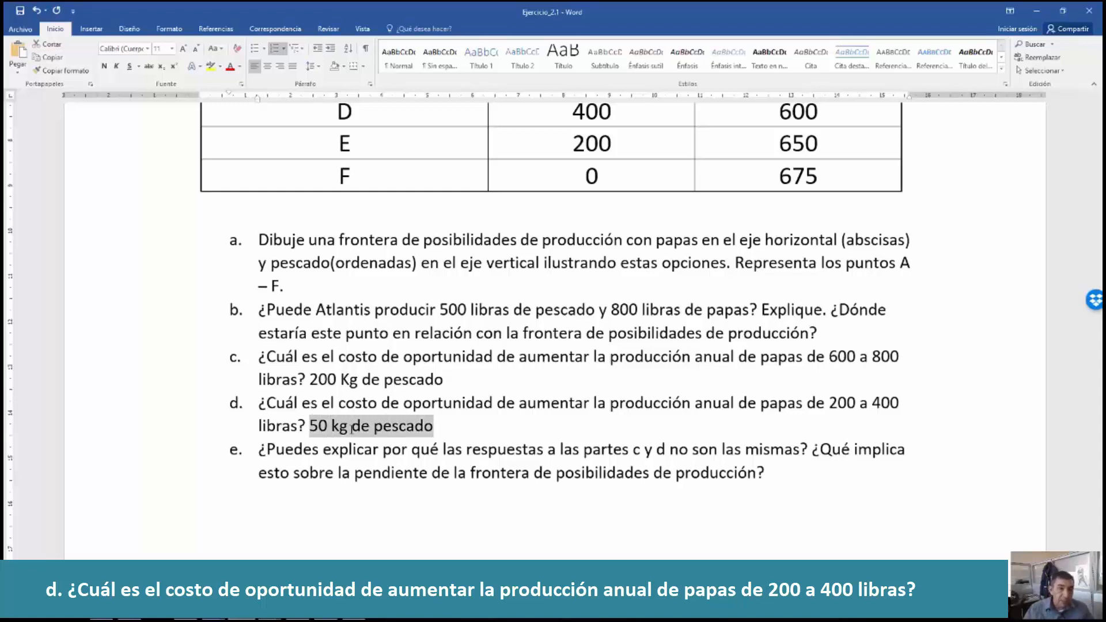
pyautogui.click(229, 66)
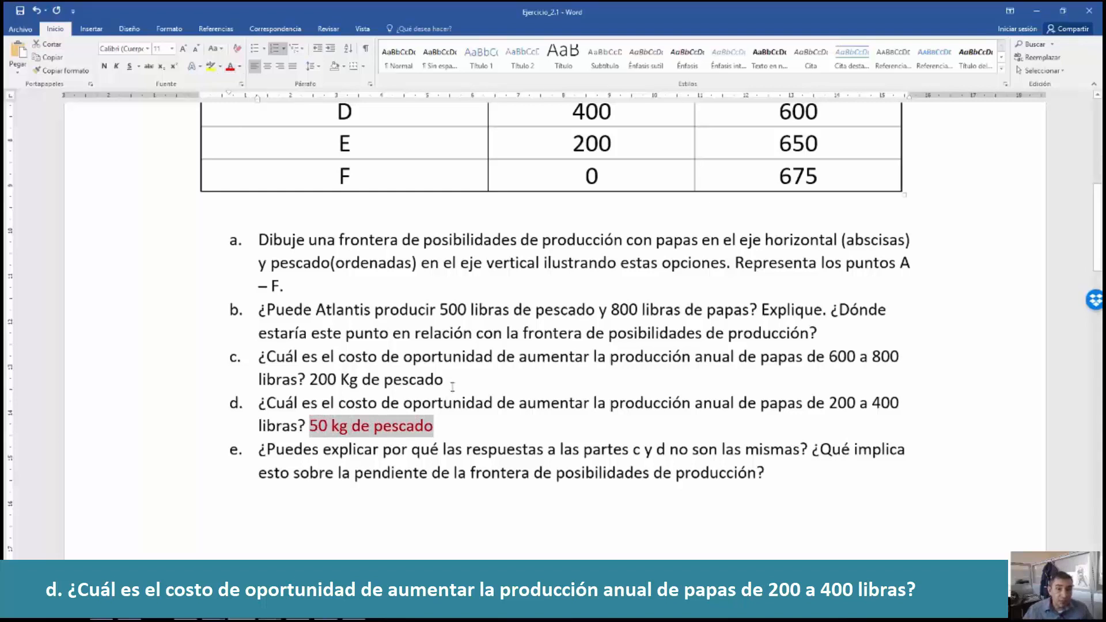
# Apply the same red font colour to the answer "200 Kg de pescado" in question c, and place the cursor in question e.
pyautogui.moveTo(450, 383); pyautogui.dragTo(316, 383)
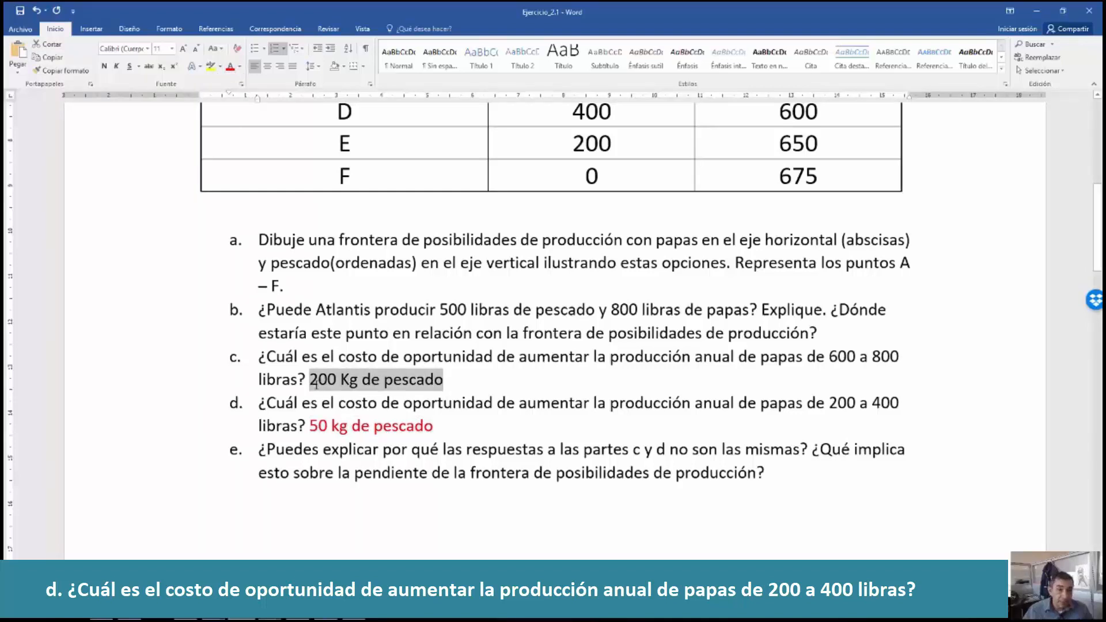
pyautogui.click(229, 66)
pyautogui.click(293, 470)
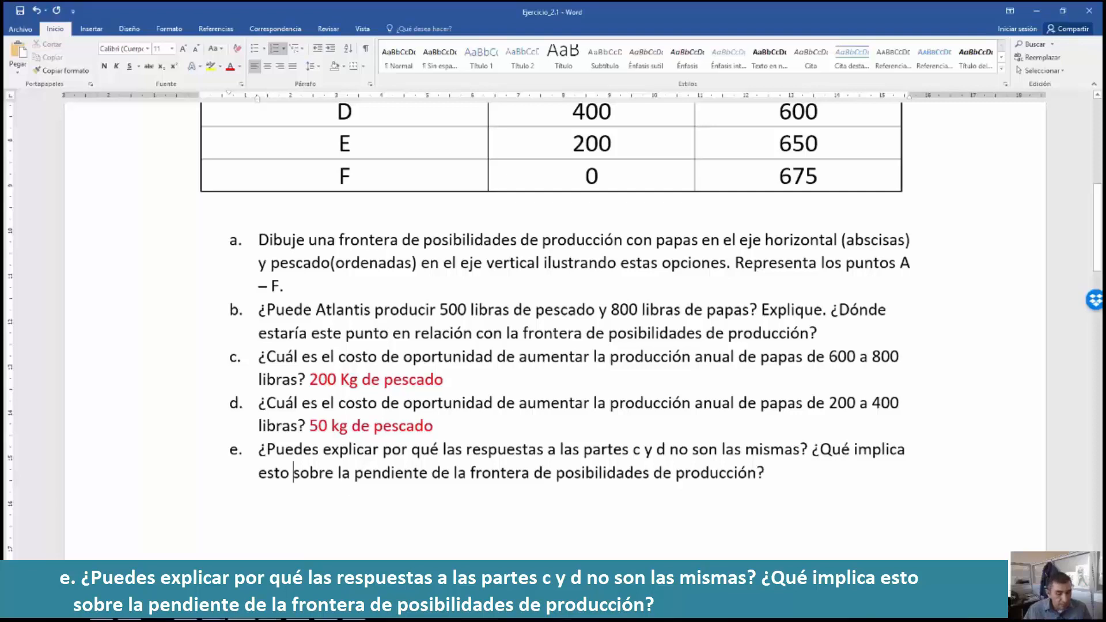
# Return to Excel and examine the slope of the frontier curve at point C and towards point A.
pyautogui.hotkey('alt', 'Tab')
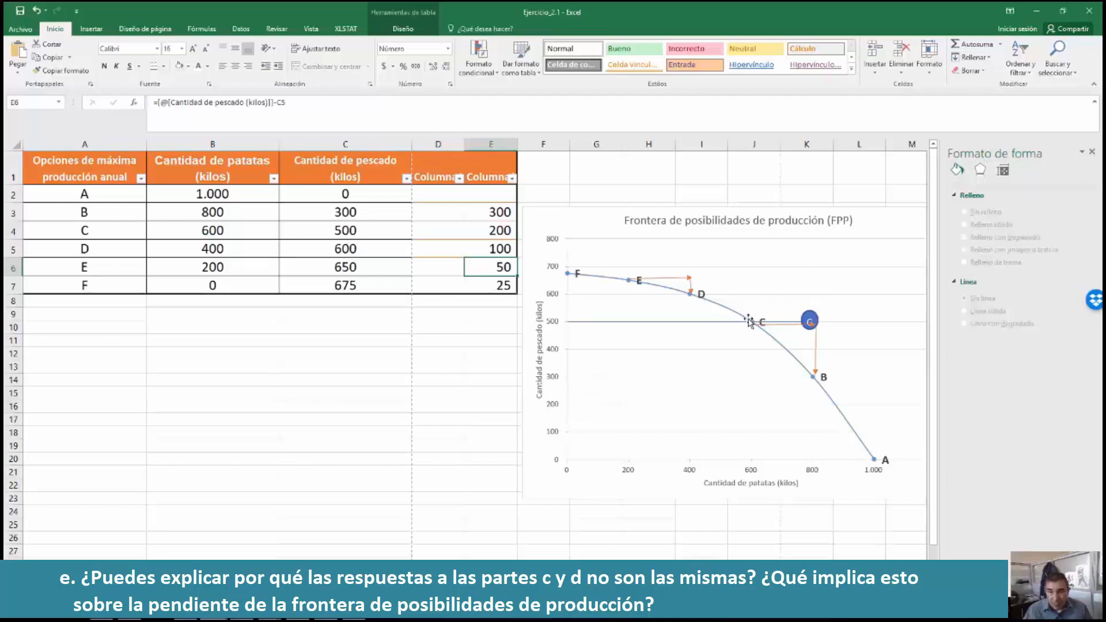
pyautogui.moveTo(750, 323)
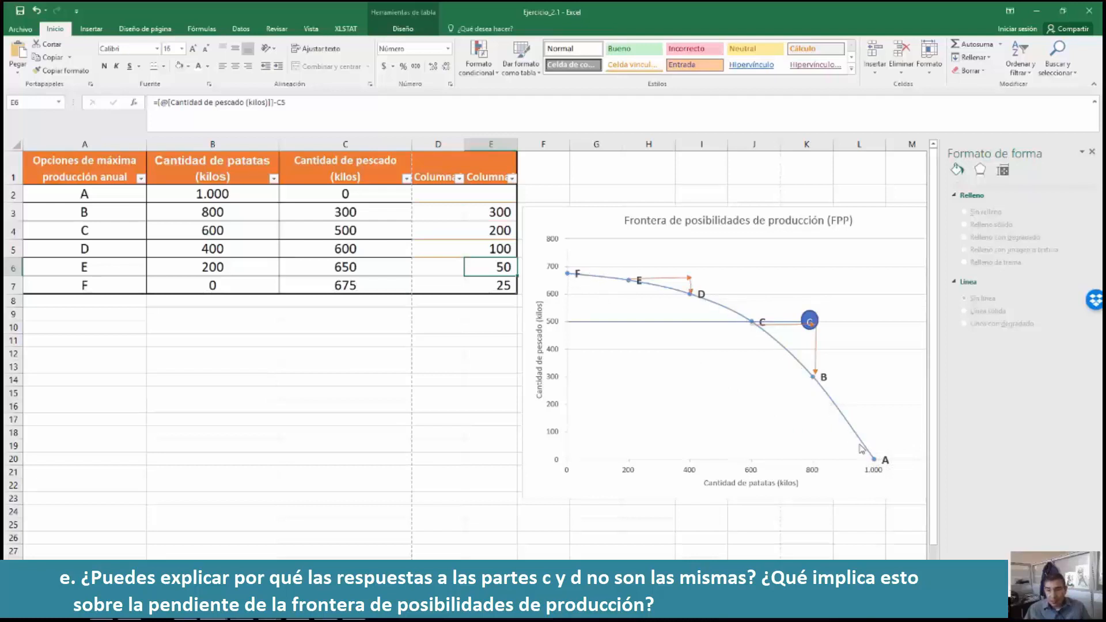
pyautogui.moveTo(878, 463)
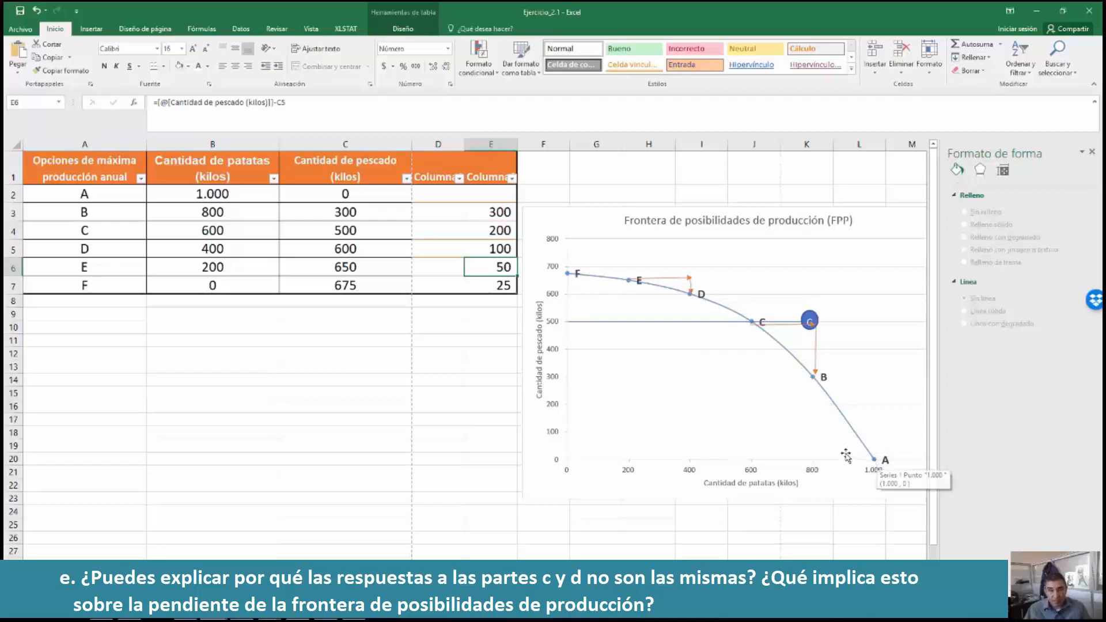